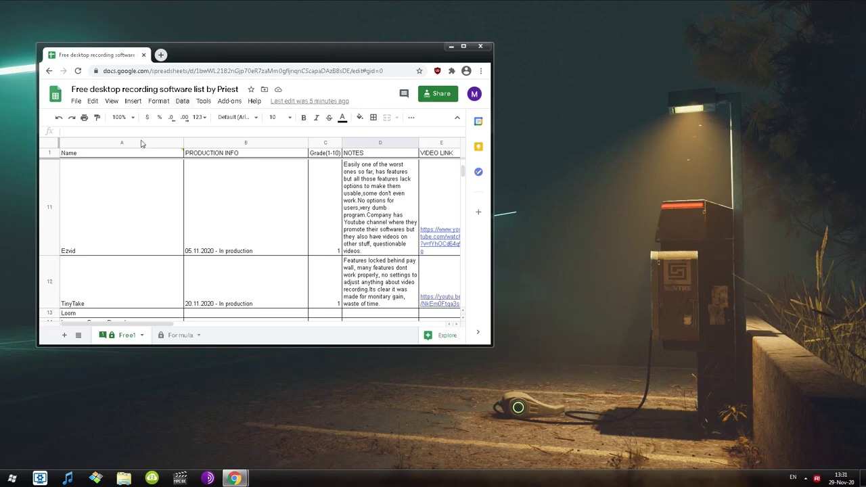
Look through the recording software entries in the Free1 sheet and the notes below the list.
{"action": "scroll", "coordinate": [102, 225], "scroll_direction": "down", "scroll_amount": 5}
{"action": "scroll", "coordinate": [101, 225], "scroll_direction": "up", "scroll_amount": 3}
{"action": "left_click", "coordinate": [102, 226]}
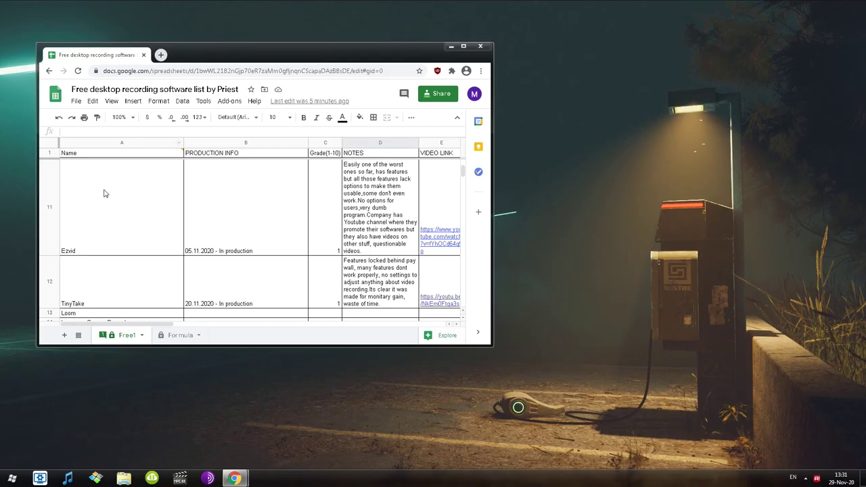
{"action": "scroll", "coordinate": [102, 196], "scroll_direction": "down", "scroll_amount": 5}
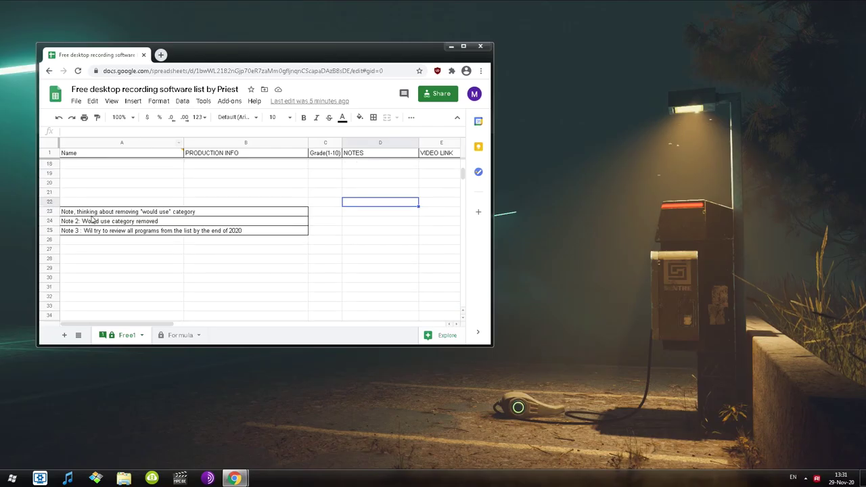
{"action": "scroll", "coordinate": [102, 219], "scroll_direction": "up", "scroll_amount": 2}
{"action": "scroll", "coordinate": [102, 219], "scroll_direction": "up", "scroll_amount": 2}
{"action": "left_click", "coordinate": [91, 228]}
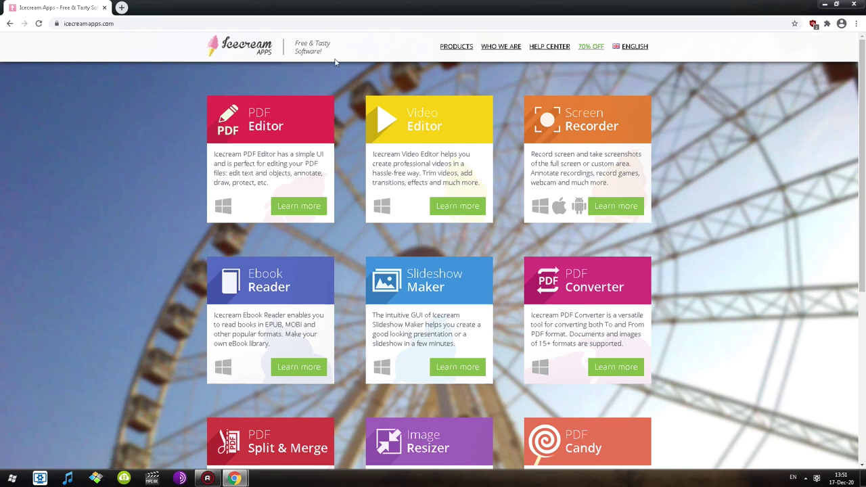
Look over the Icecream Apps home page and open the Screen Recorder product page.
{"action": "left_click_drag", "start_coordinate": [296, 43], "coordinate": [351, 61]}
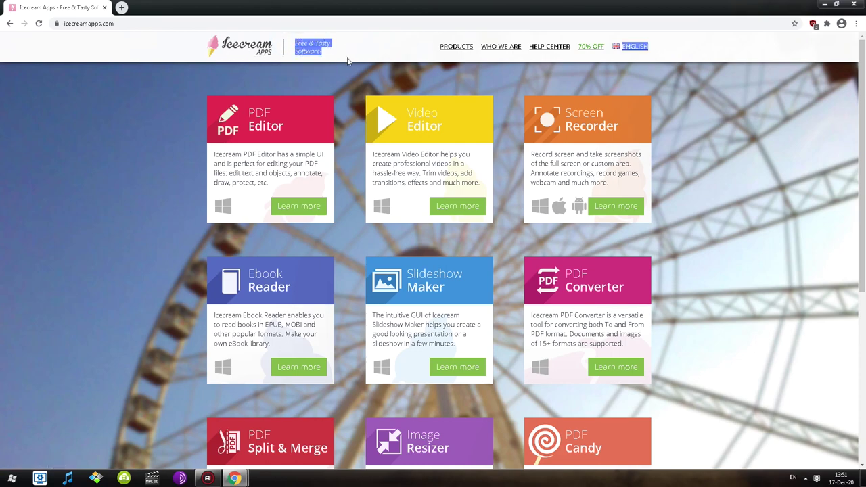
{"action": "left_click", "coordinate": [350, 61]}
{"action": "scroll", "coordinate": [397, 66], "scroll_direction": "down", "scroll_amount": 3}
{"action": "scroll", "coordinate": [444, 220], "scroll_direction": "up", "scroll_amount": 3}
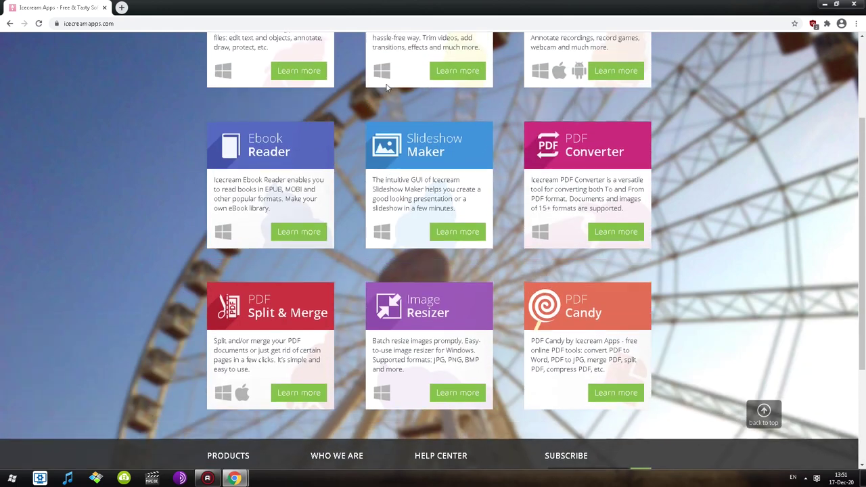
{"action": "scroll", "coordinate": [435, 144], "scroll_direction": "up", "scroll_amount": 1}
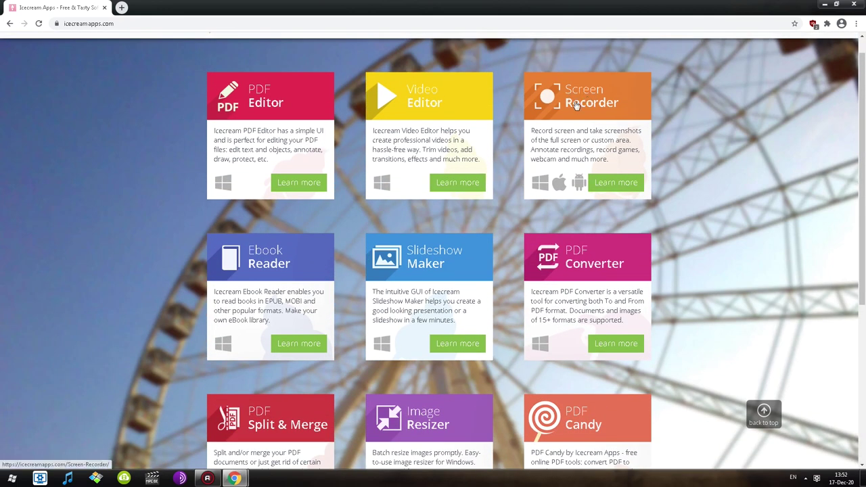
{"action": "left_click", "coordinate": [576, 103]}
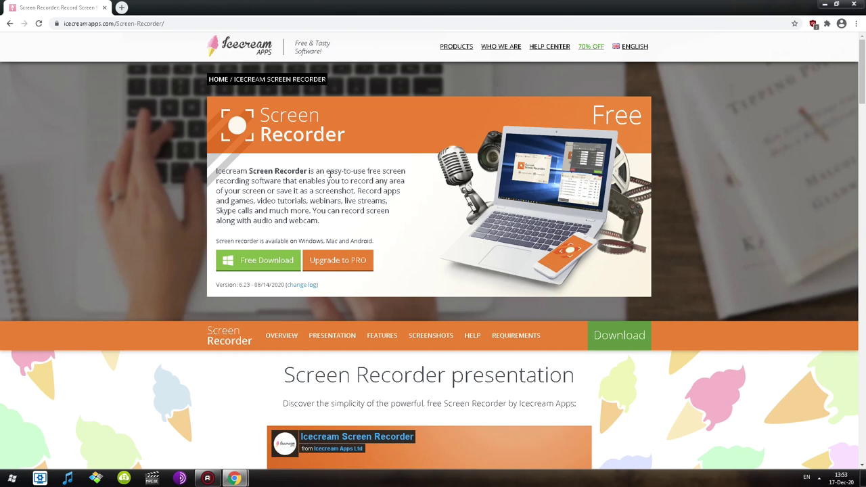
Read the Screen Recorder introduction, look over the presentation section and go to the page's features section.
{"action": "left_click_drag", "start_coordinate": [365, 171], "coordinate": [281, 181]}
{"action": "left_click", "coordinate": [353, 187]}
{"action": "scroll", "coordinate": [350, 222], "scroll_direction": "down", "scroll_amount": 3}
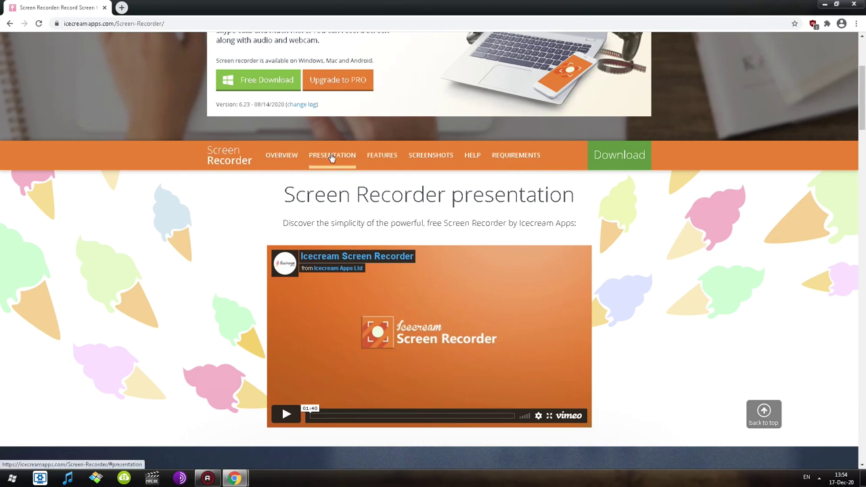
{"action": "scroll", "coordinate": [420, 248], "scroll_direction": "down", "scroll_amount": 5}
{"action": "scroll", "coordinate": [318, 211], "scroll_direction": "up", "scroll_amount": 5}
{"action": "scroll", "coordinate": [335, 170], "scroll_direction": "down", "scroll_amount": 2}
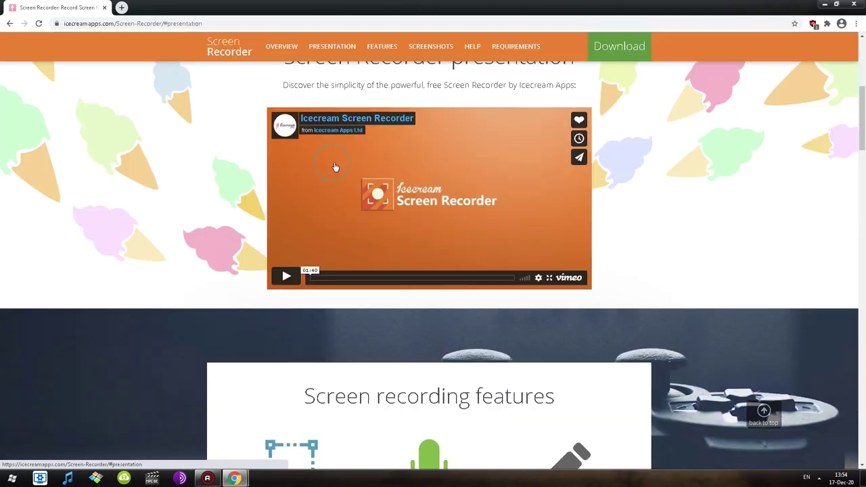
{"action": "scroll", "coordinate": [339, 170], "scroll_direction": "up", "scroll_amount": 3}
{"action": "left_click", "coordinate": [382, 243]}
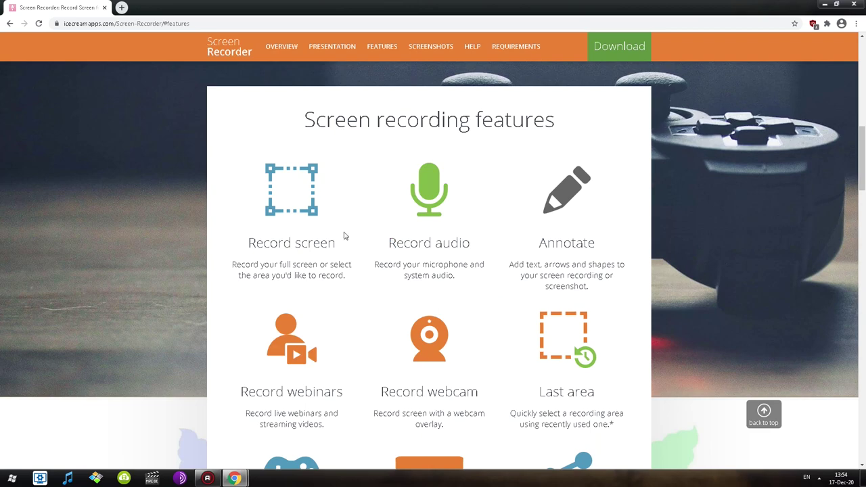
Return to the introduction of the Screen Recorder page and look at its presentation and free download option.
{"action": "scroll", "coordinate": [345, 237], "scroll_direction": "up", "scroll_amount": 5}
{"action": "scroll", "coordinate": [329, 230], "scroll_direction": "up", "scroll_amount": 2}
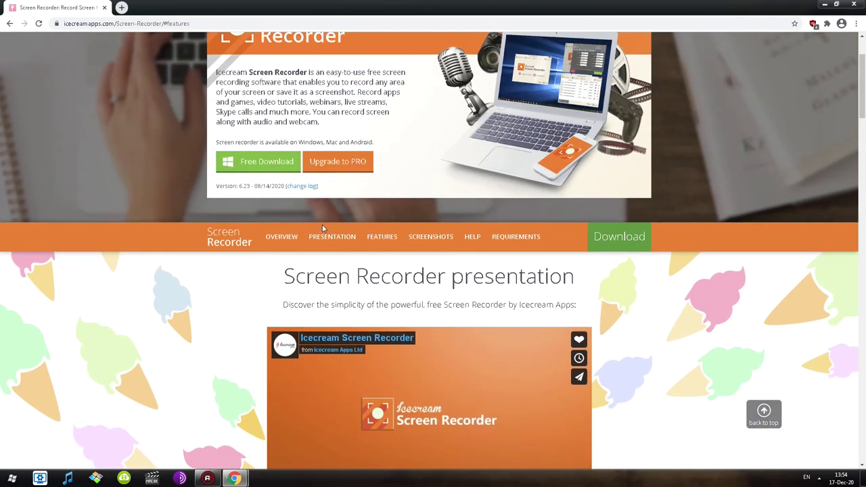
{"action": "scroll", "coordinate": [299, 225], "scroll_direction": "down", "scroll_amount": 6}
{"action": "scroll", "coordinate": [266, 216], "scroll_direction": "up", "scroll_amount": 5}
{"action": "scroll", "coordinate": [266, 217], "scroll_direction": "down", "scroll_amount": 1}
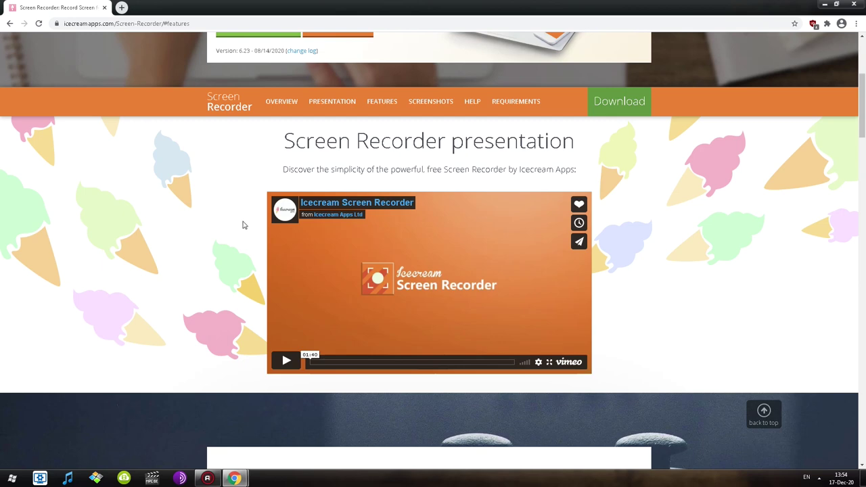
{"action": "scroll", "coordinate": [243, 224], "scroll_direction": "up", "scroll_amount": 2}
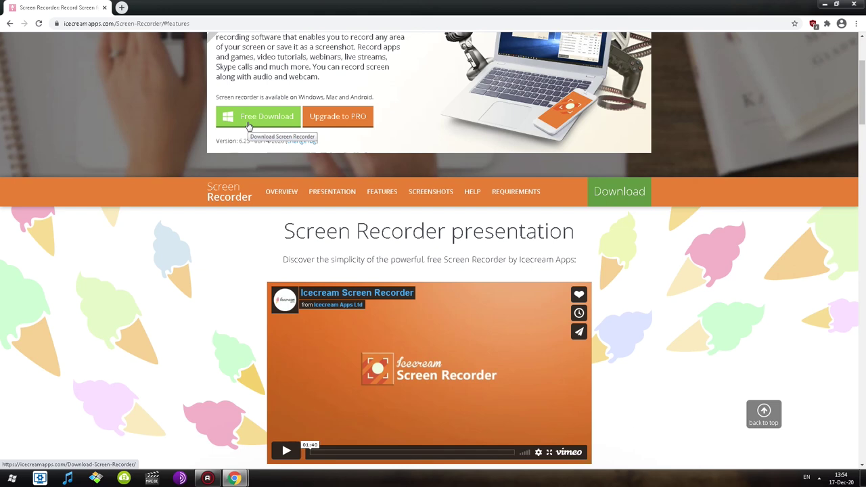
{"action": "scroll", "coordinate": [249, 127], "scroll_direction": "up", "scroll_amount": 2}
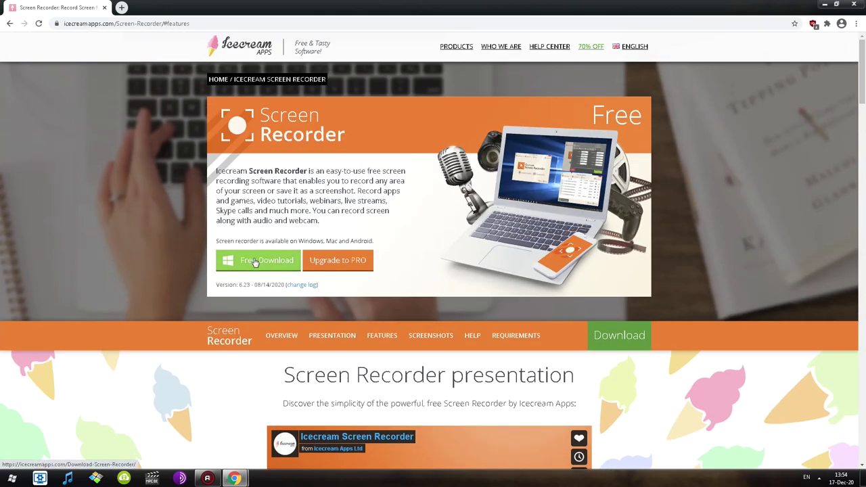
Play the Screen Recorder presentation video and skip to about 00:11.
{"action": "scroll", "coordinate": [203, 234], "scroll_direction": "down", "scroll_amount": 3}
{"action": "left_click", "coordinate": [303, 274]}
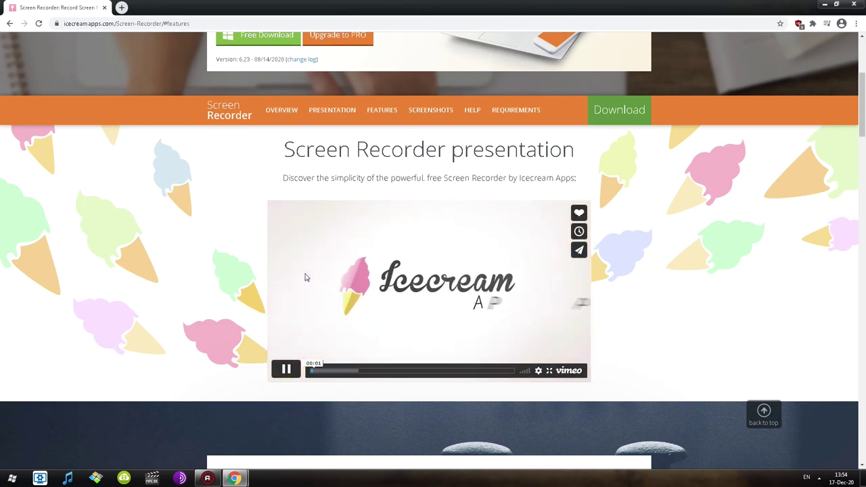
{"action": "left_click", "coordinate": [329, 371]}
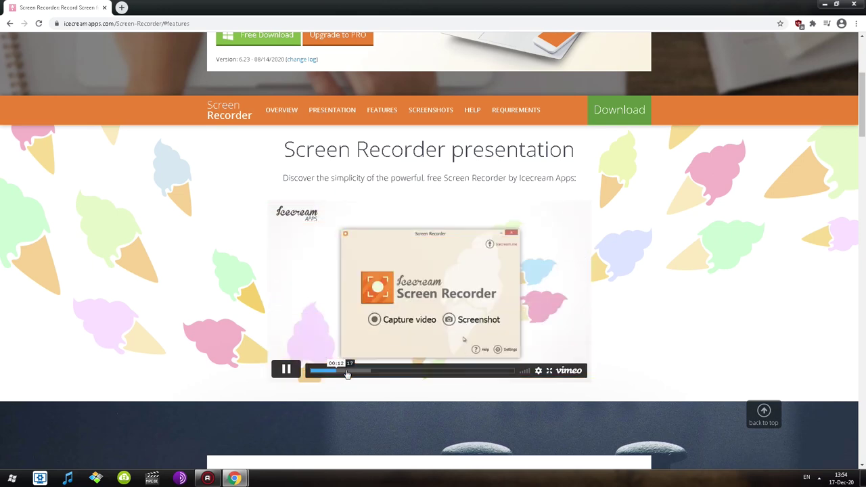
{"action": "left_click", "coordinate": [332, 370]}
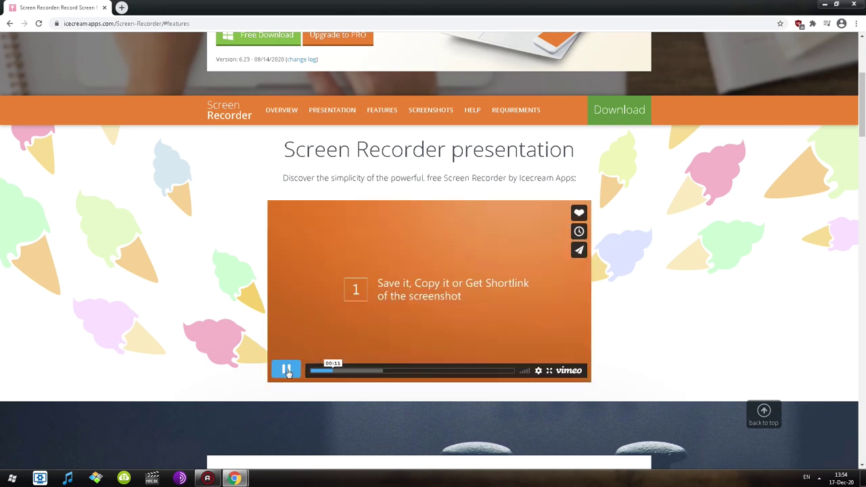
Pause the presentation video on the recorder's start window, resume it and pause it again at the desktop capture demo.
{"action": "left_click", "coordinate": [286, 371]}
{"action": "left_click", "coordinate": [286, 370]}
{"action": "left_click", "coordinate": [286, 370]}
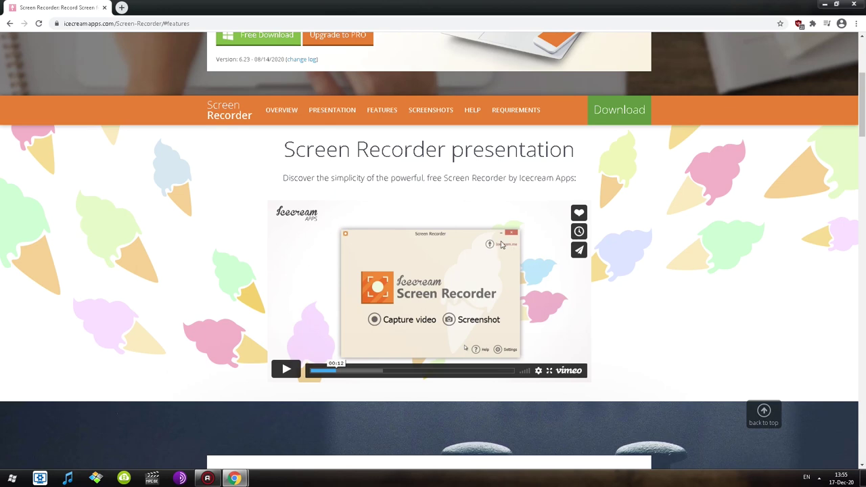
{"action": "key", "text": "space"}
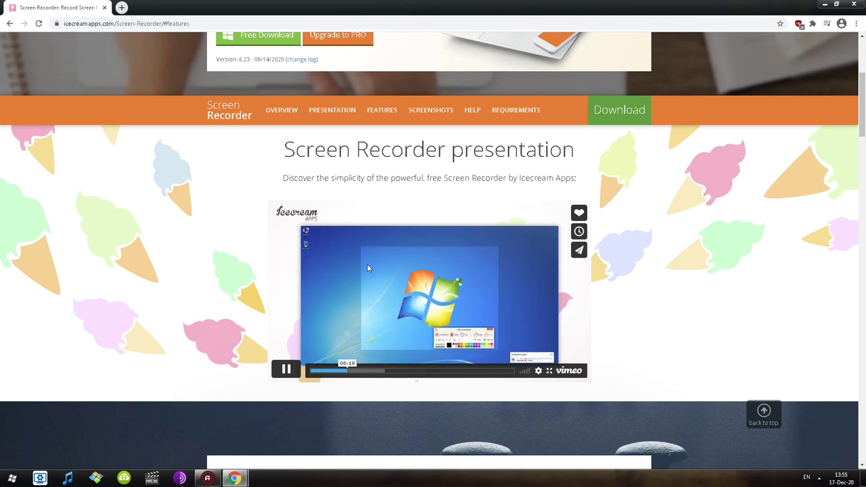
{"action": "left_click", "coordinate": [286, 369]}
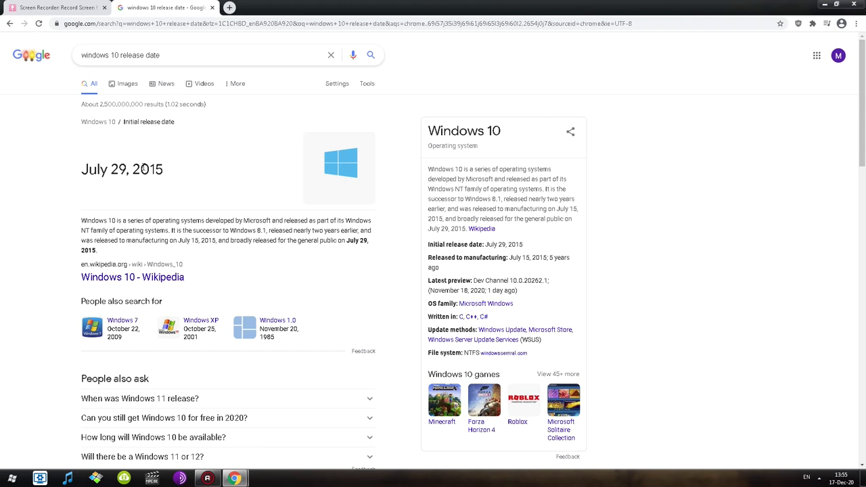
Highlight the year of the Windows 10 release date in the search results and return to the Screen Recorder page.
{"action": "triple_click", "coordinate": [159, 171]}
{"action": "double_click", "coordinate": [159, 171]}
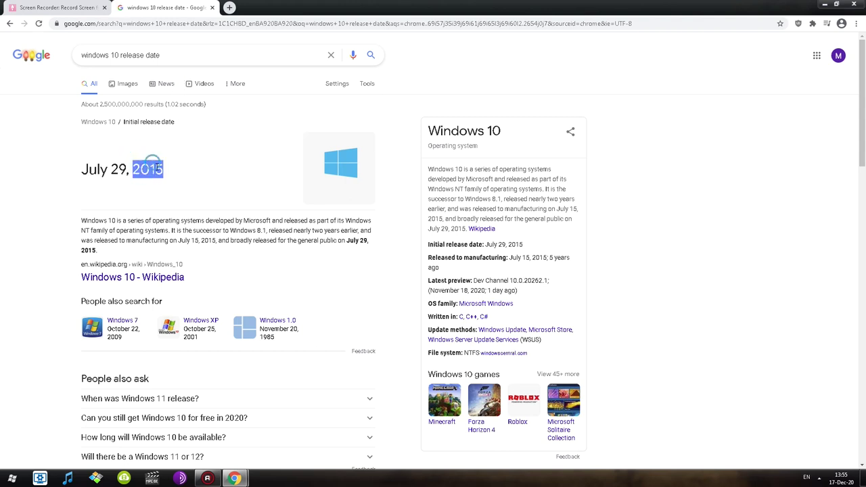
{"action": "left_click", "coordinate": [83, 8]}
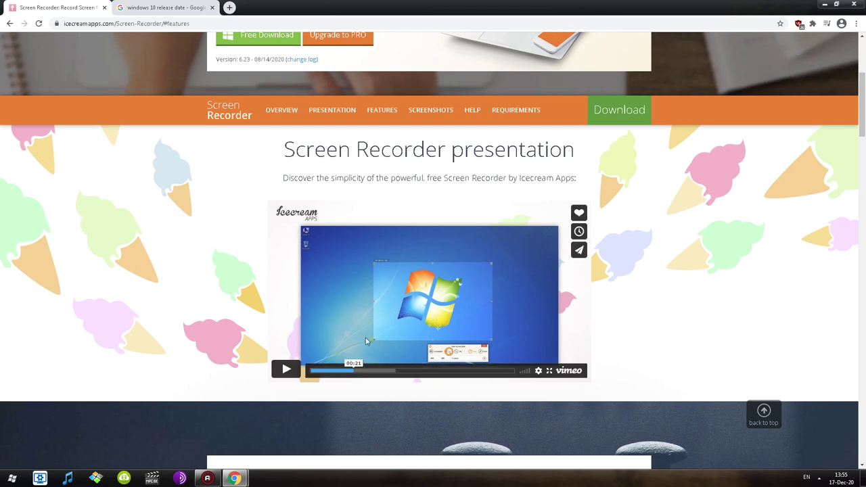
Skip the presentation video to the Windows compatibility list near its end and pause it there.
{"action": "left_click", "coordinate": [487, 370]}
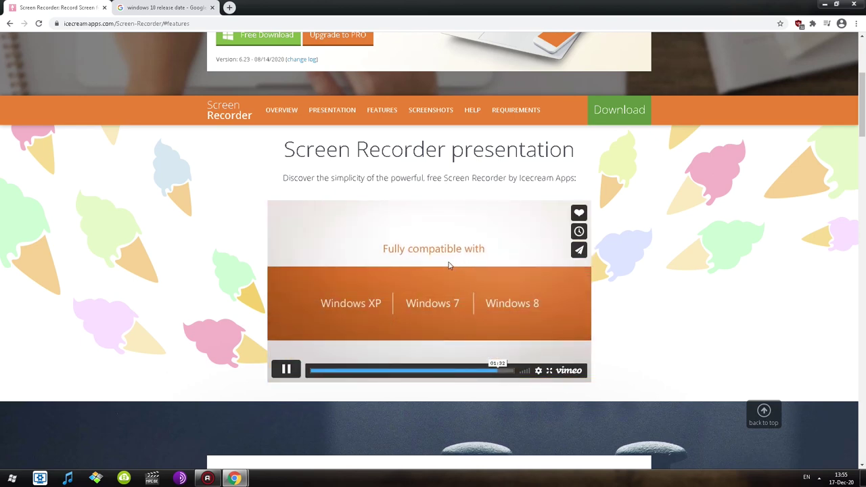
{"action": "left_click", "coordinate": [440, 261]}
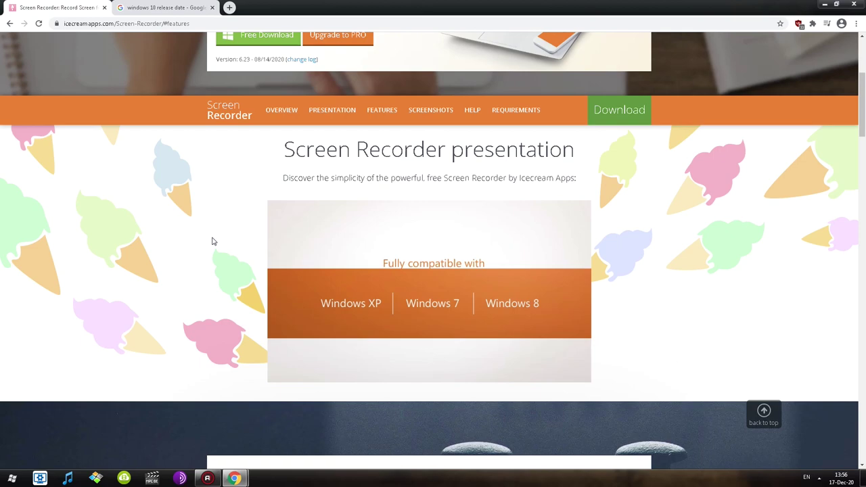
Check the copyright years in the page footer and return to the beginning of the Screen Recorder page.
{"action": "left_click_drag", "start_coordinate": [861, 120], "coordinate": [859, 449]}
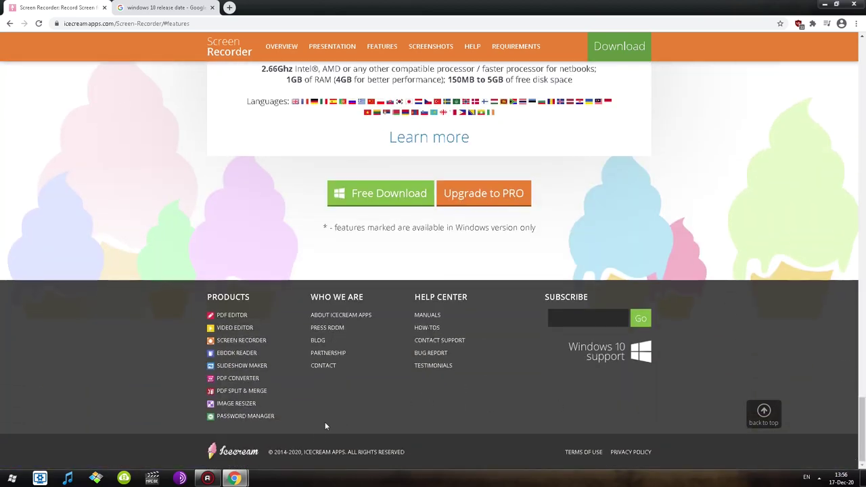
{"action": "left_click_drag", "start_coordinate": [266, 449], "coordinate": [302, 452]}
{"action": "scroll", "coordinate": [332, 341], "scroll_direction": "up", "scroll_amount": 20}
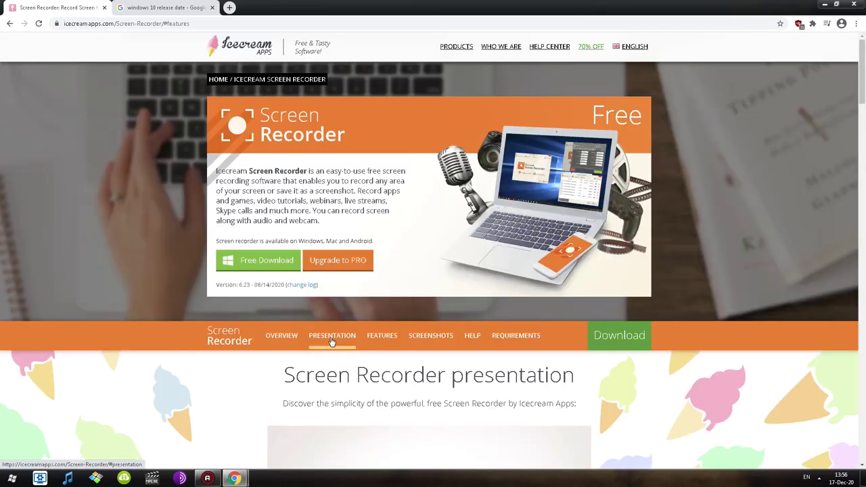
Go to the screen recording features section, examine the listed features and highlight the word "webinars".
{"action": "left_click", "coordinate": [379, 340]}
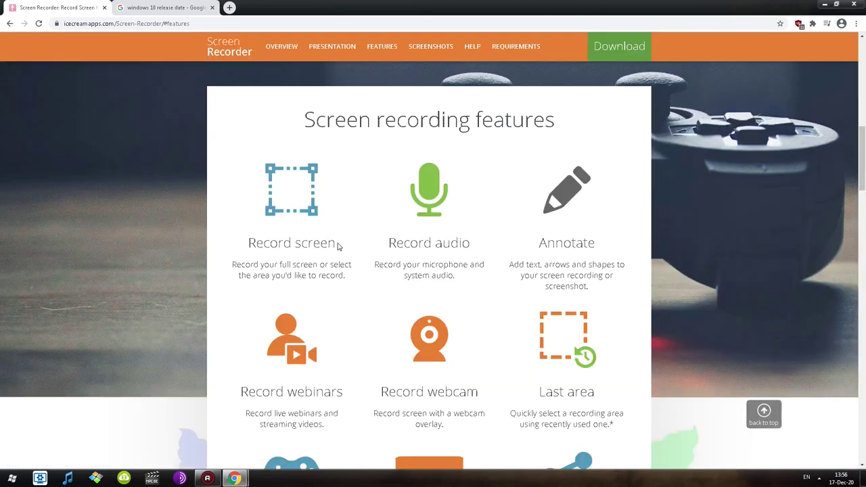
{"action": "scroll", "coordinate": [338, 245], "scroll_direction": "up", "scroll_amount": 2}
{"action": "scroll", "coordinate": [331, 192], "scroll_direction": "down", "scroll_amount": 2}
{"action": "scroll", "coordinate": [298, 203], "scroll_direction": "up", "scroll_amount": 2}
{"action": "scroll", "coordinate": [460, 250], "scroll_direction": "down", "scroll_amount": 2}
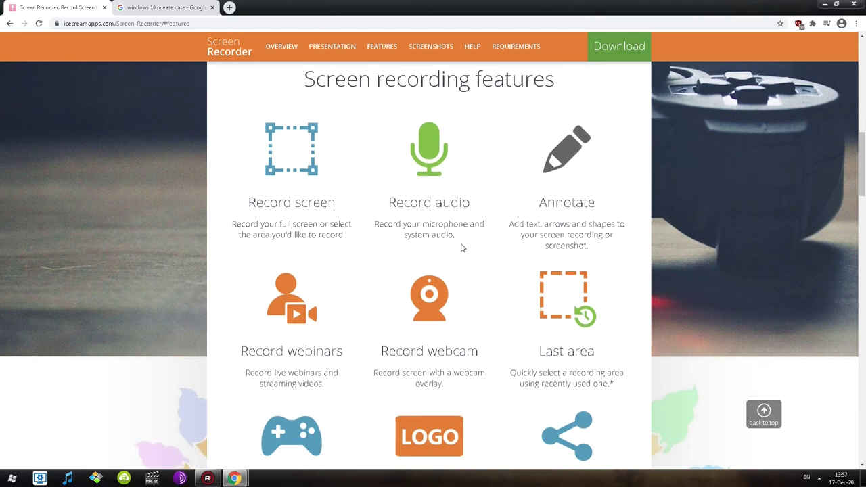
{"action": "scroll", "coordinate": [315, 215], "scroll_direction": "down", "scroll_amount": 2}
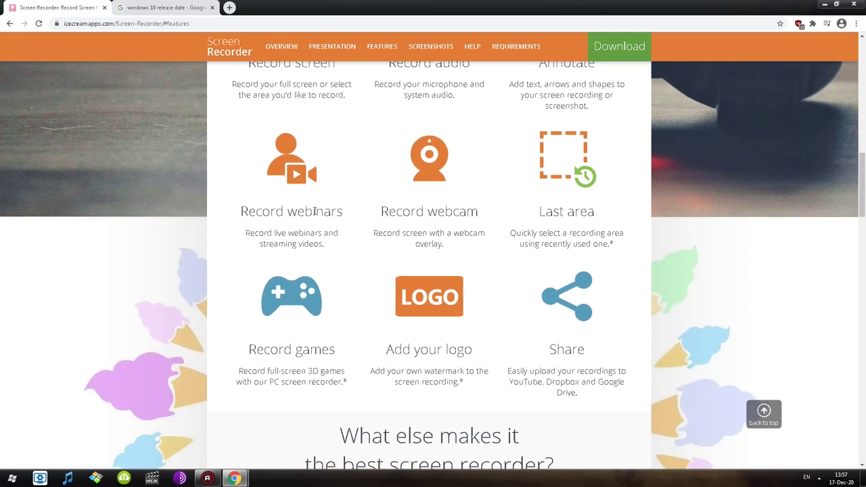
{"action": "scroll", "coordinate": [315, 213], "scroll_direction": "up", "scroll_amount": 2}
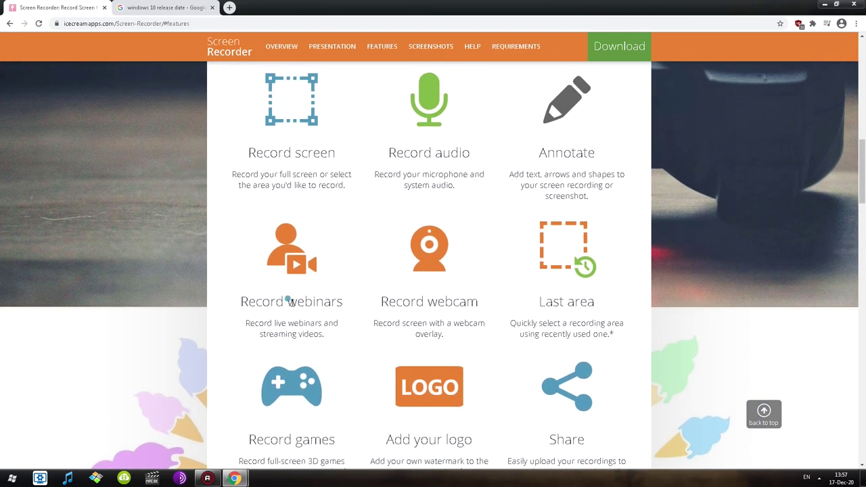
{"action": "double_click", "coordinate": [291, 301]}
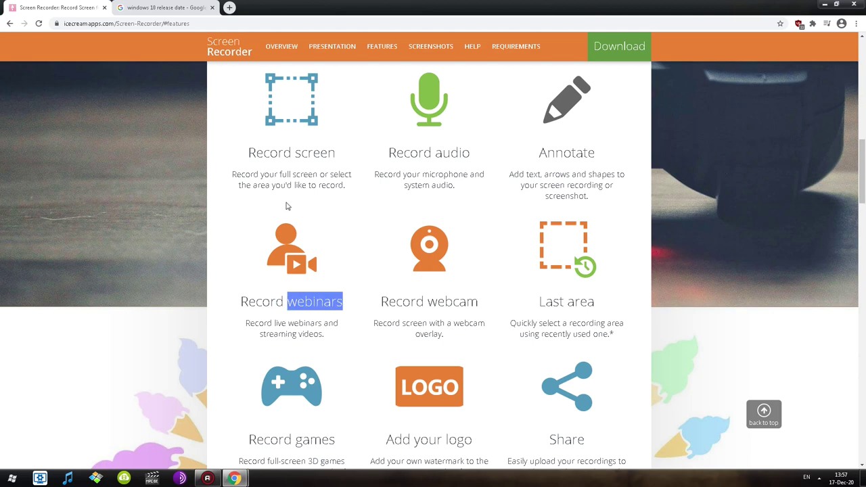
Examine the Last area feature and its asterisk mark, and read on to the additional recorder features.
{"action": "scroll", "coordinate": [381, 289], "scroll_direction": "down", "scroll_amount": 3}
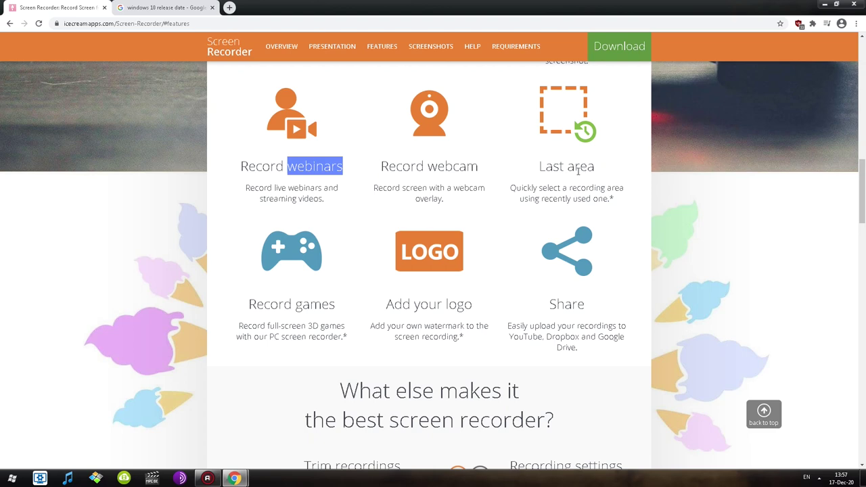
{"action": "left_click", "coordinate": [546, 165]}
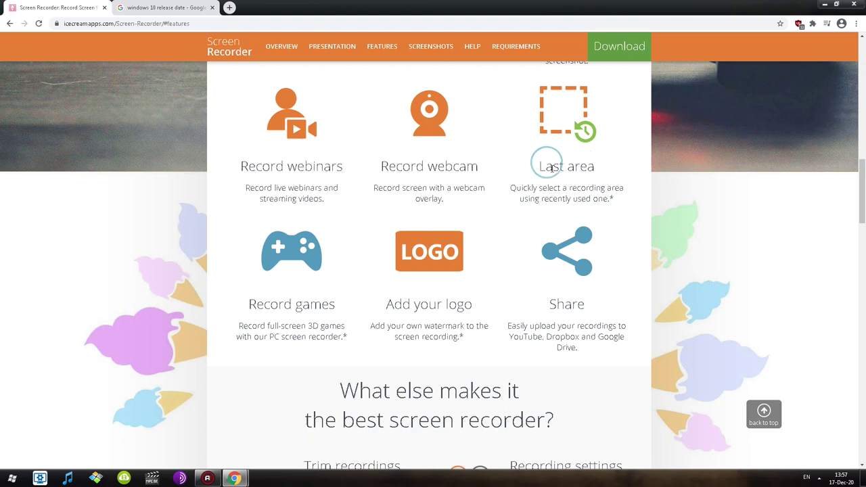
{"action": "double_click", "coordinate": [612, 198]}
{"action": "left_click", "coordinate": [616, 199]}
{"action": "scroll", "coordinate": [474, 305], "scroll_direction": "down", "scroll_amount": 3}
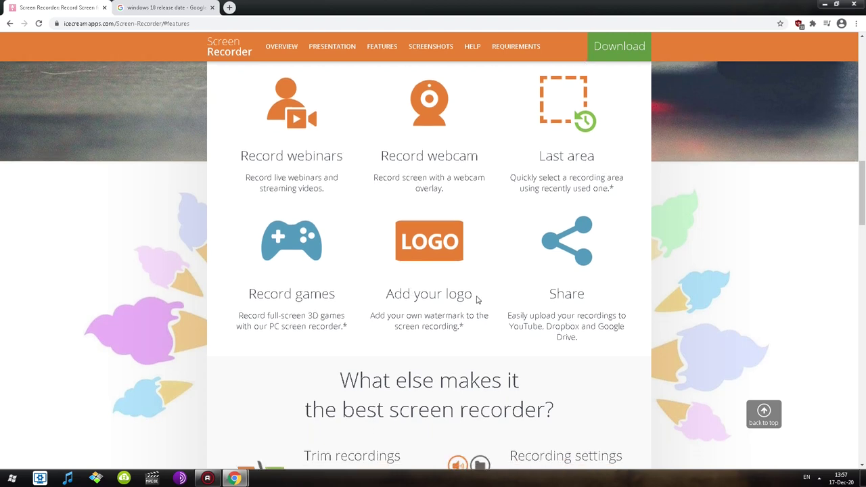
{"action": "scroll", "coordinate": [360, 228], "scroll_direction": "down", "scroll_amount": 1}
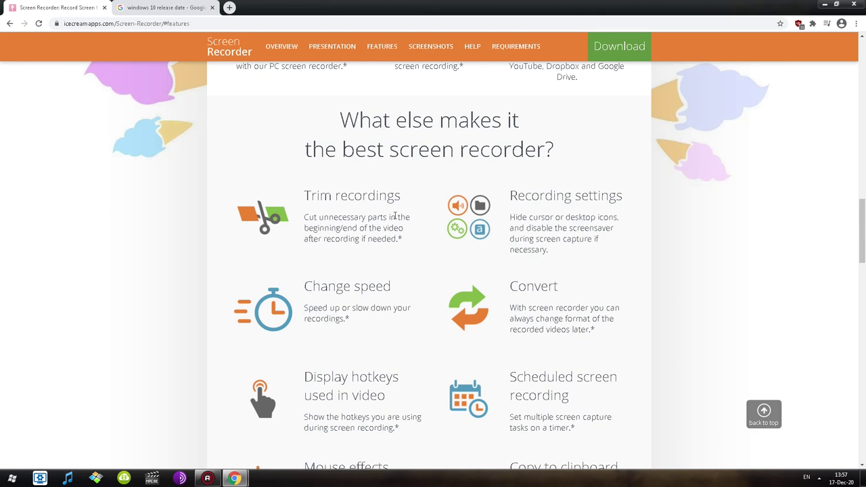
Read through the additional recorder features down to the hotkey control note, highlighting the Display hotkeys used in video feature.
{"action": "scroll", "coordinate": [371, 214], "scroll_direction": "down", "scroll_amount": 1}
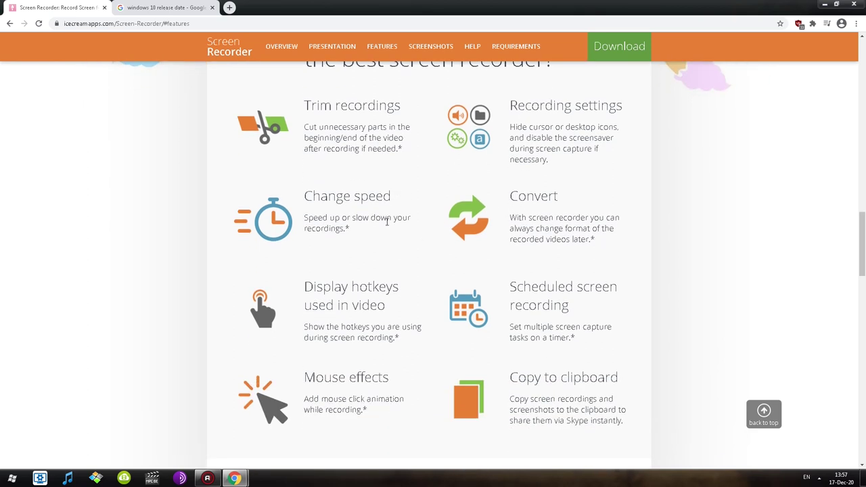
{"action": "scroll", "coordinate": [387, 222], "scroll_direction": "down", "scroll_amount": 1}
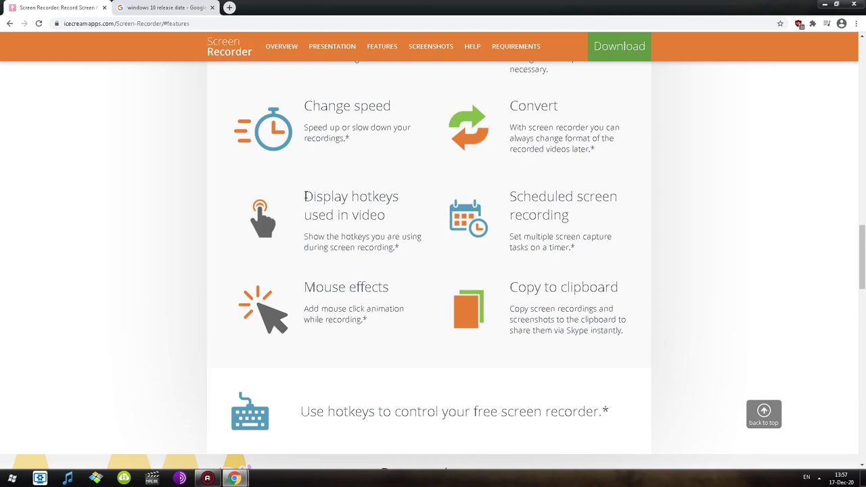
{"action": "left_click_drag", "start_coordinate": [306, 196], "coordinate": [400, 251]}
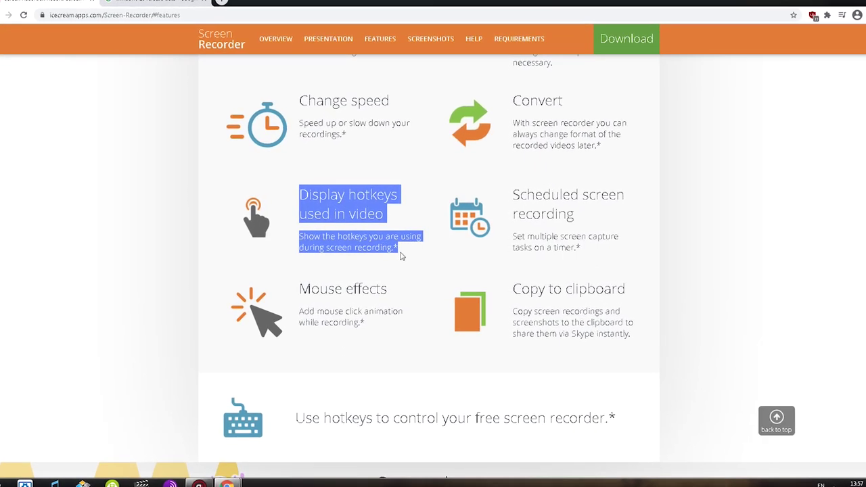
{"action": "left_click", "coordinate": [363, 200]}
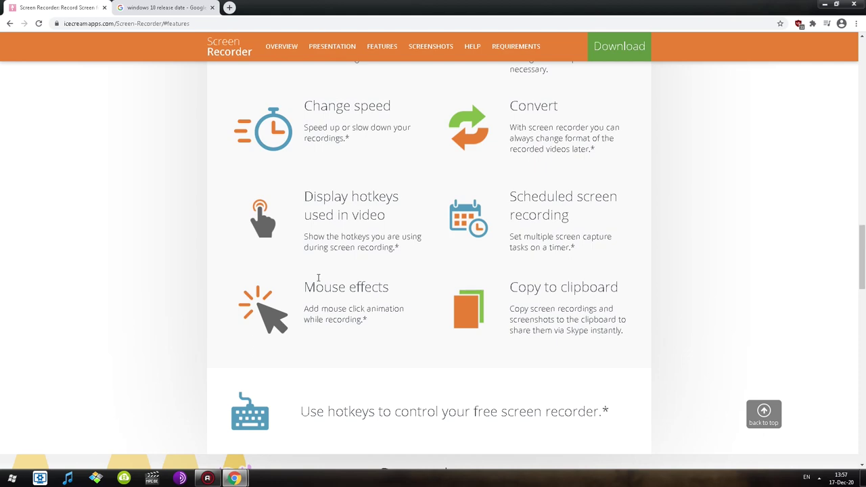
{"action": "scroll", "coordinate": [410, 248], "scroll_direction": "down", "scroll_amount": 3}
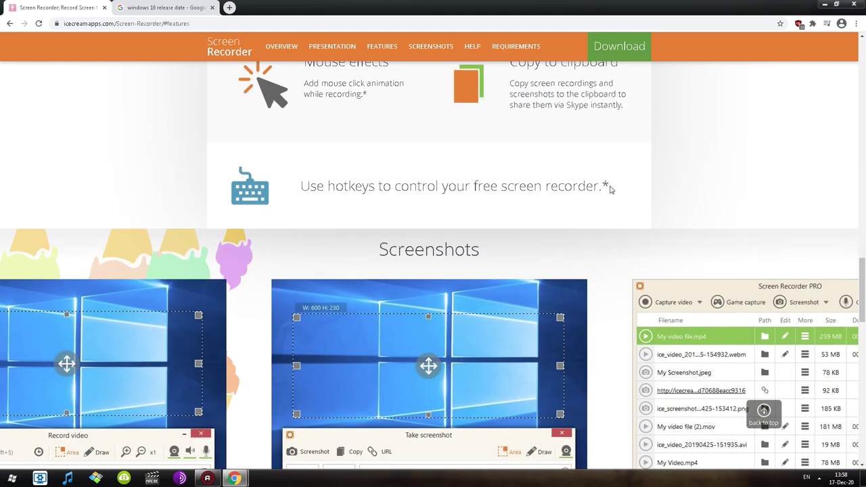
{"action": "scroll", "coordinate": [609, 187], "scroll_direction": "up", "scroll_amount": 5}
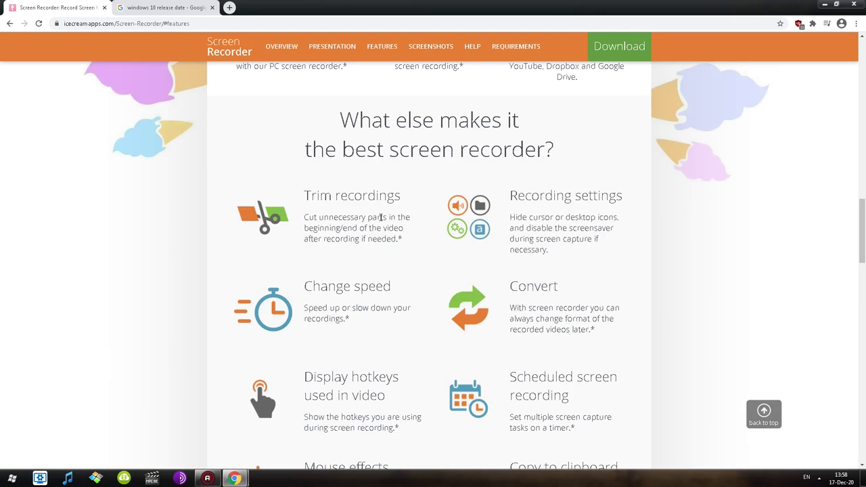
Go to the Screenshots section and view the gallery images one after another through to Trim and convert.
{"action": "scroll", "coordinate": [381, 217], "scroll_direction": "down", "scroll_amount": 7}
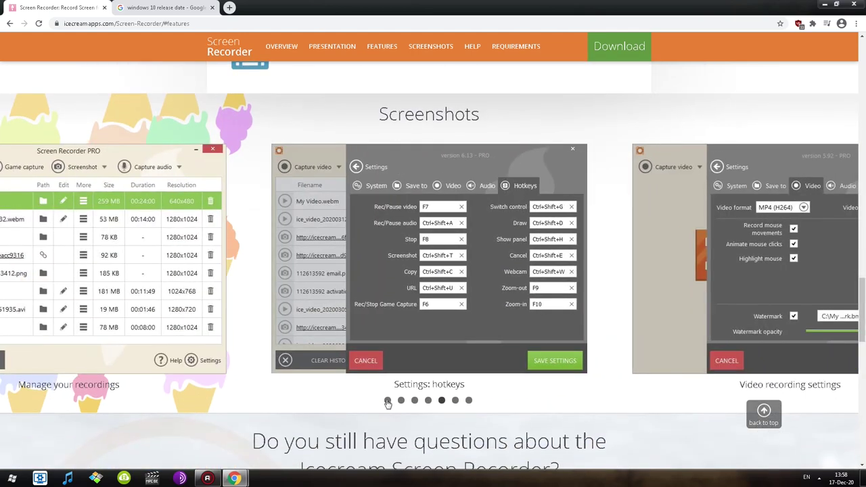
{"action": "left_click", "coordinate": [388, 401]}
{"action": "left_click", "coordinate": [401, 401]}
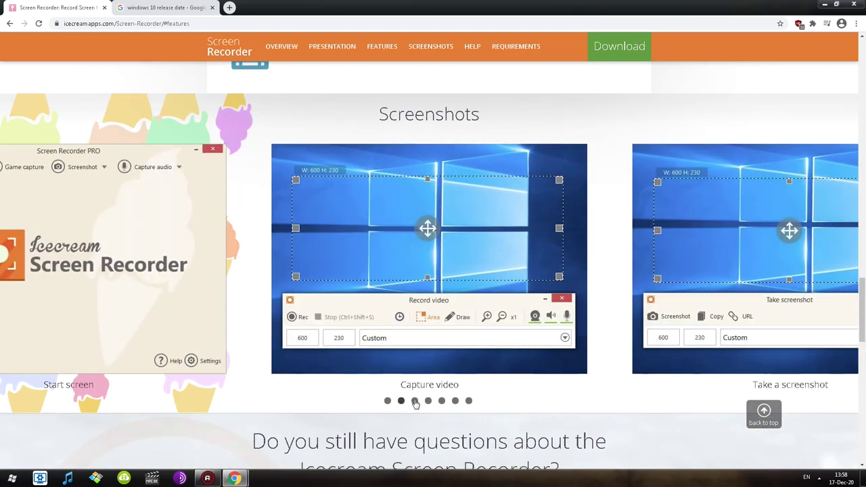
{"action": "left_click", "coordinate": [415, 401]}
{"action": "left_click", "coordinate": [428, 400]}
{"action": "left_click", "coordinate": [442, 401]}
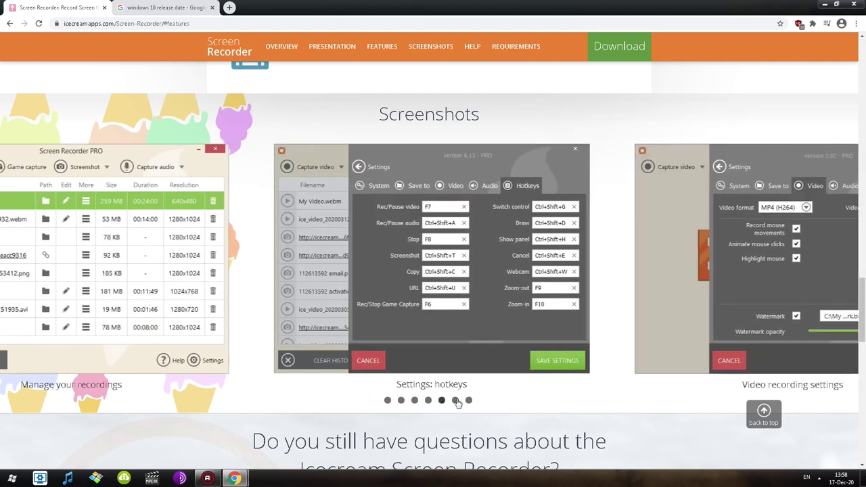
{"action": "left_click", "coordinate": [456, 401]}
{"action": "left_click", "coordinate": [467, 401]}
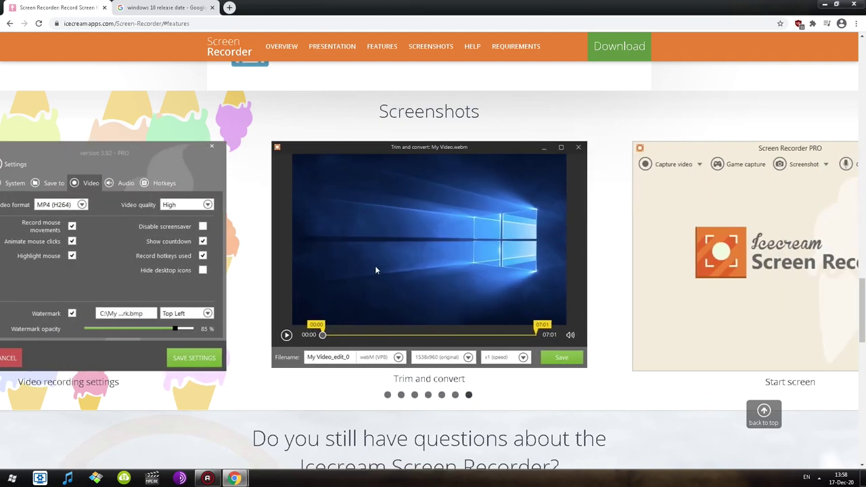
Examine the System Requirements section and highlight the processor, RAM and disk space requirements.
{"action": "scroll", "coordinate": [377, 270], "scroll_direction": "down", "scroll_amount": 4}
{"action": "scroll", "coordinate": [435, 187], "scroll_direction": "down", "scroll_amount": 5}
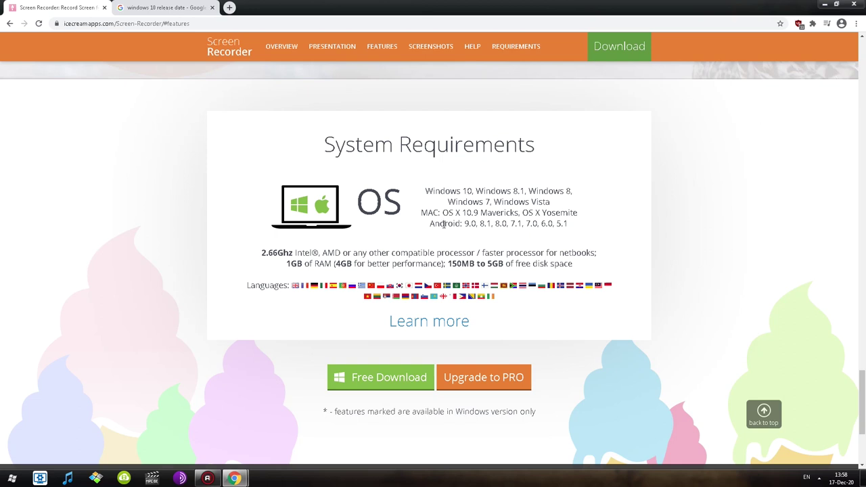
{"action": "left_click_drag", "start_coordinate": [262, 252], "coordinate": [581, 265]}
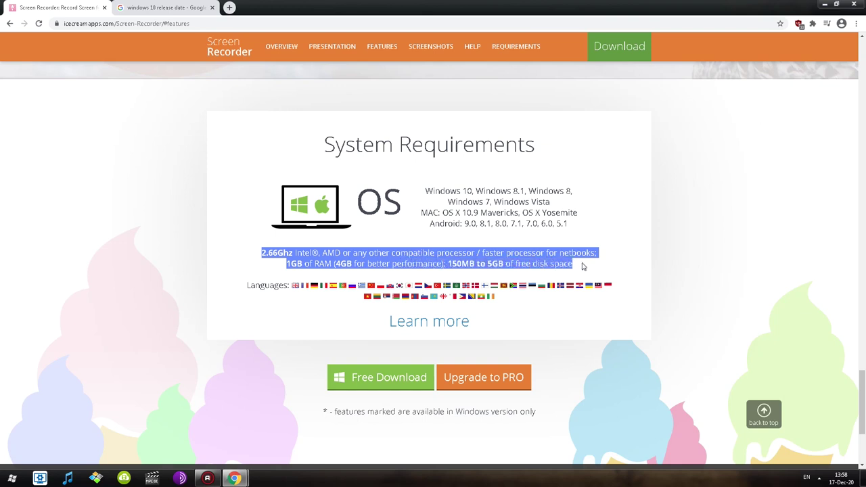
{"action": "left_click", "coordinate": [221, 255]}
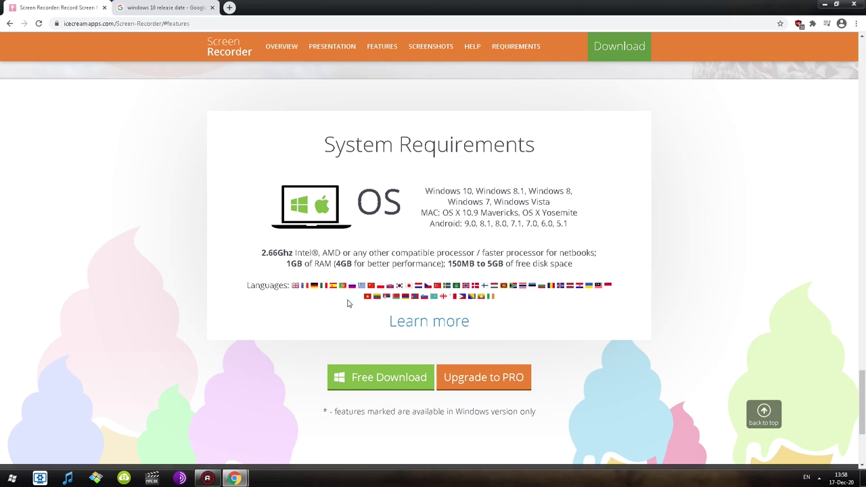
Read the footnote below the download buttons that explains the asterisk, highlighting its text.
{"action": "scroll", "coordinate": [349, 304], "scroll_direction": "down", "scroll_amount": 1}
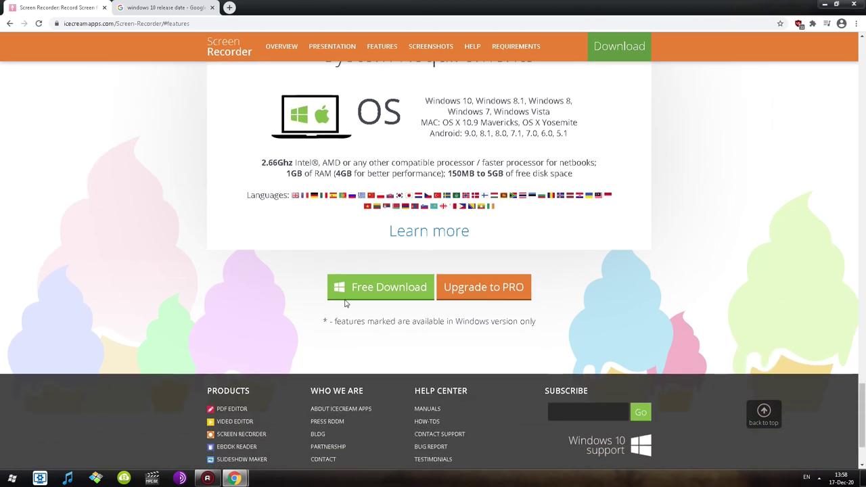
{"action": "scroll", "coordinate": [345, 264], "scroll_direction": "down", "scroll_amount": 1}
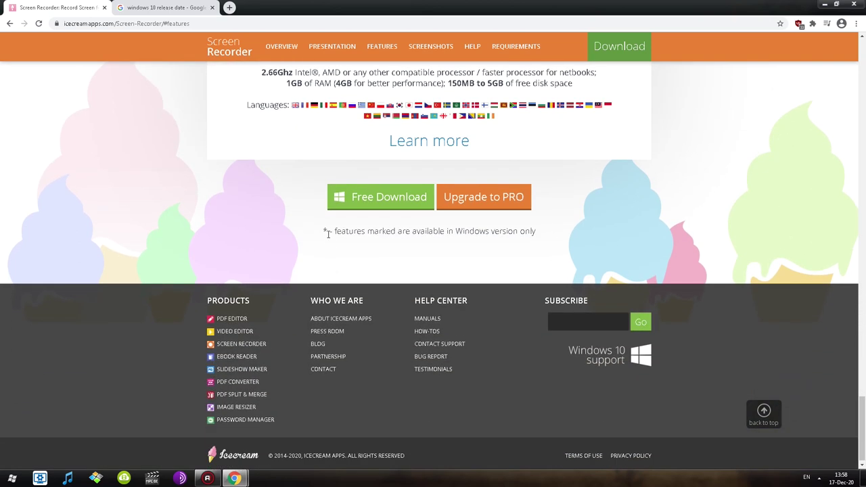
{"action": "left_click_drag", "start_coordinate": [325, 231], "coordinate": [555, 232]}
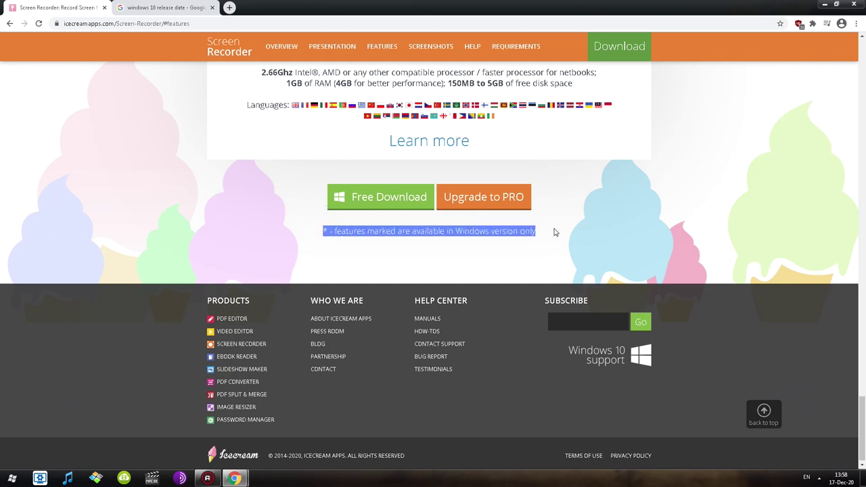
{"action": "left_click", "coordinate": [324, 231]}
{"action": "left_click_drag", "start_coordinate": [356, 231], "coordinate": [536, 237]}
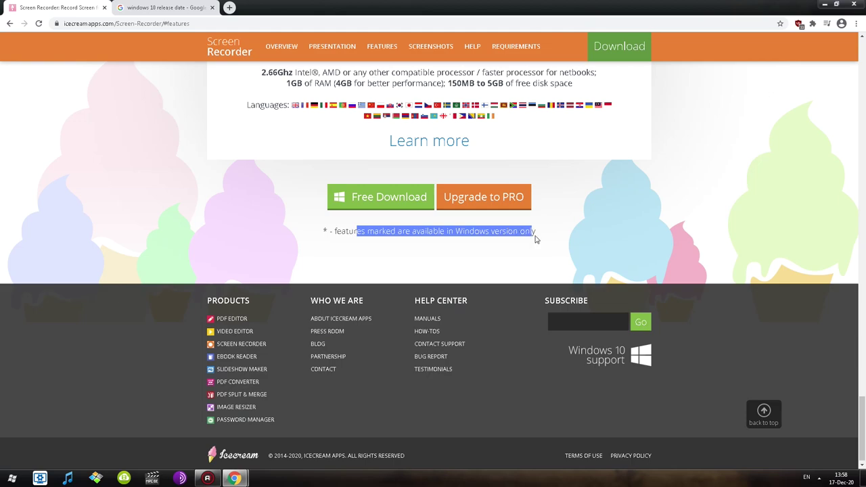
{"action": "left_click", "coordinate": [536, 237]}
Return to the additional features and highlight the asterisk in the Display hotkeys used in video description.
{"action": "scroll", "coordinate": [497, 248], "scroll_direction": "up", "scroll_amount": 10}
{"action": "scroll", "coordinate": [462, 233], "scroll_direction": "up", "scroll_amount": 5}
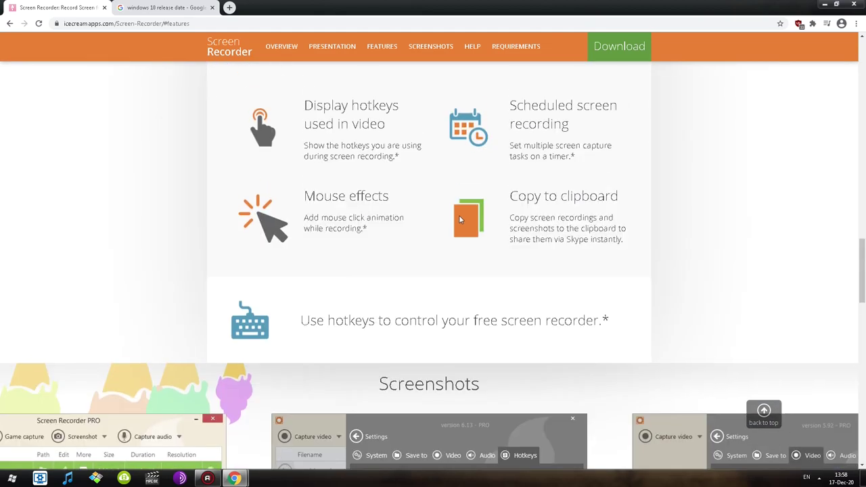
{"action": "scroll", "coordinate": [393, 248], "scroll_direction": "up", "scroll_amount": 2}
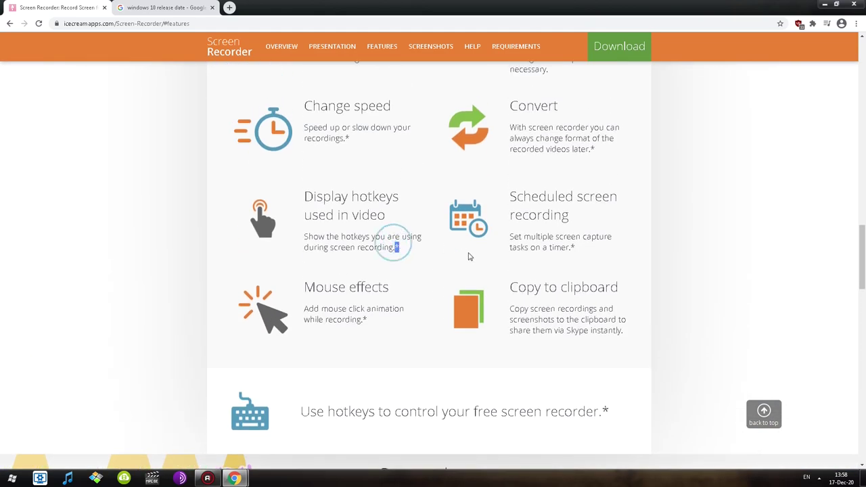
{"action": "double_click", "coordinate": [399, 248]}
Download the free version of Screen Recorder and highlight the "Freemium" license on the download page.
{"action": "scroll", "coordinate": [409, 263], "scroll_direction": "down", "scroll_amount": 12}
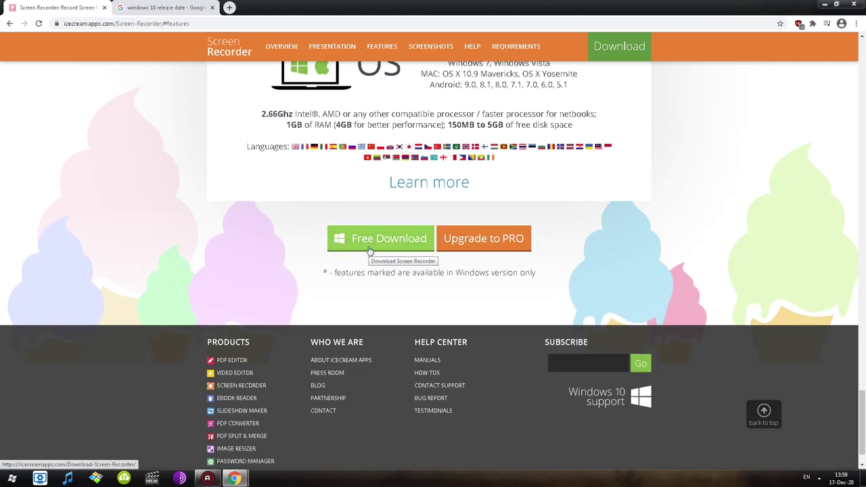
{"action": "left_click", "coordinate": [370, 248]}
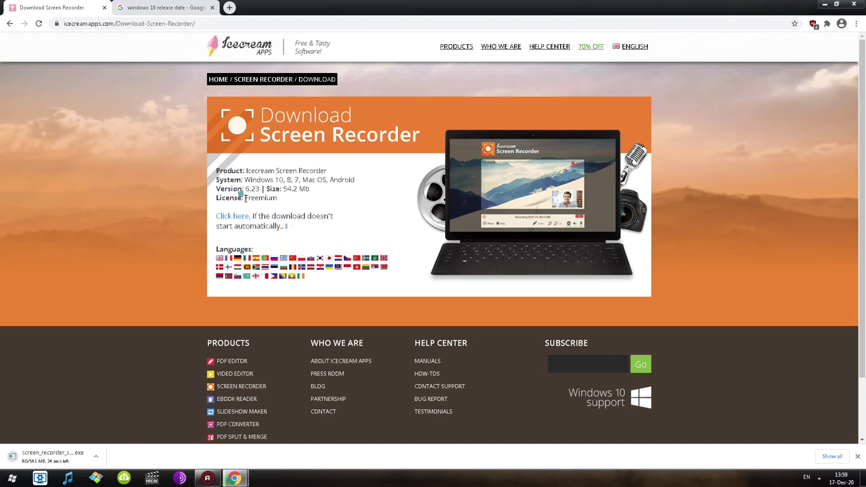
{"action": "left_click_drag", "start_coordinate": [246, 196], "coordinate": [288, 204]}
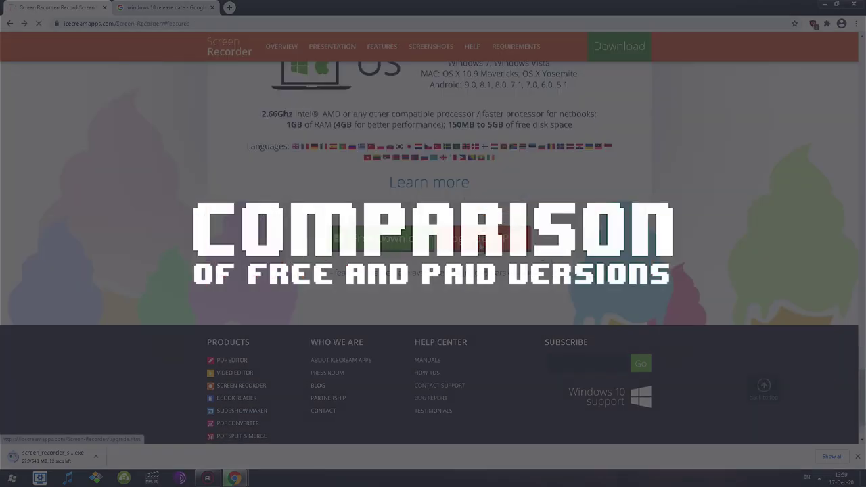
Open the Upgrade to PRO comparison and highlight the free version's record time limit.
{"action": "left_click", "coordinate": [483, 244]}
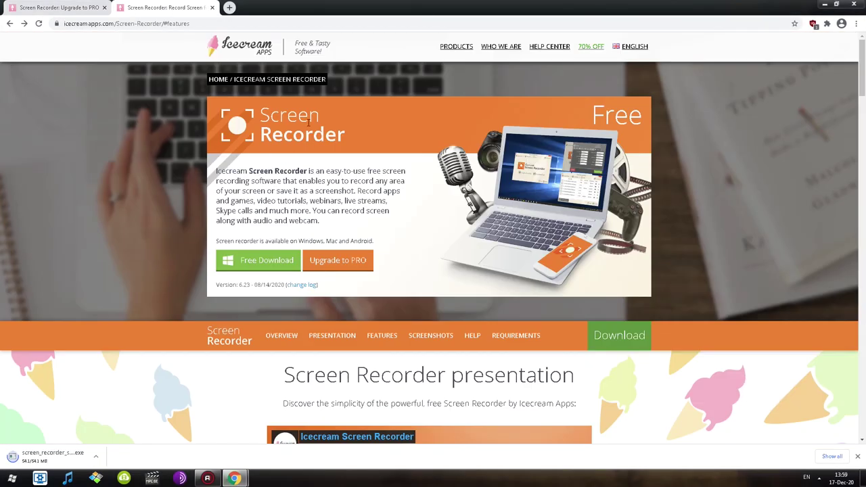
{"action": "left_click", "coordinate": [88, 7]}
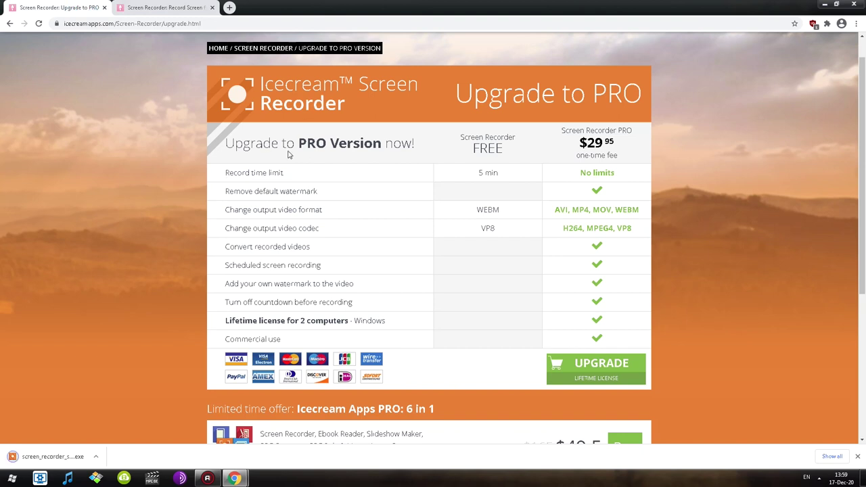
{"action": "left_click", "coordinate": [172, 133]}
{"action": "triple_click", "coordinate": [484, 174]}
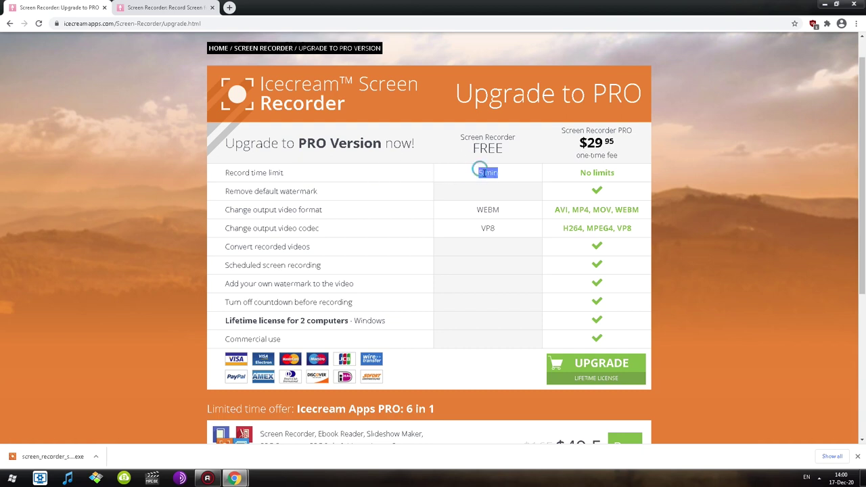
Search the main Screen Recorder page for "5 minute" to check whether the recording limit is mentioned, and clear the search.
{"action": "left_click", "coordinate": [183, 9]}
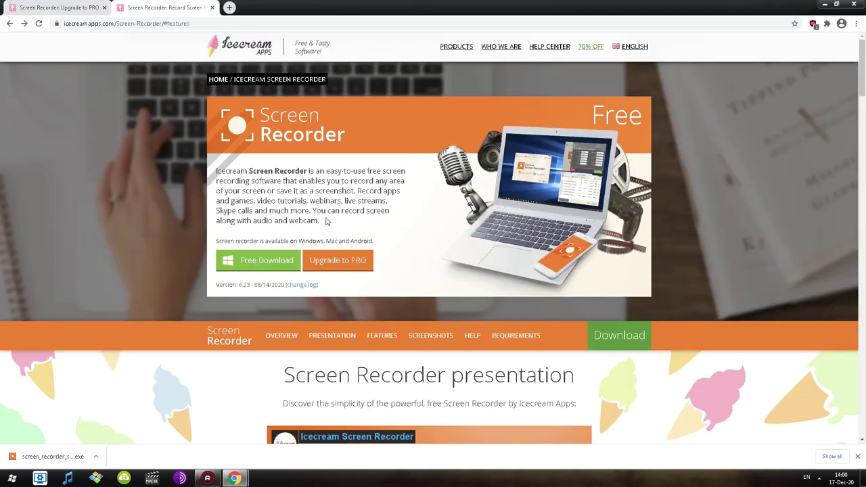
{"action": "scroll", "coordinate": [325, 229], "scroll_direction": "down", "scroll_amount": 9}
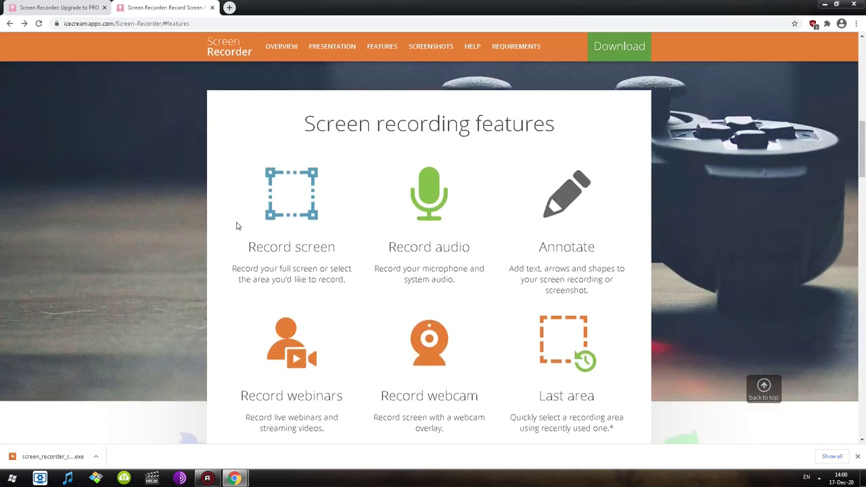
{"action": "scroll", "coordinate": [237, 226], "scroll_direction": "up", "scroll_amount": 8}
{"action": "key", "text": "ctrl+f"}
{"action": "type", "text": "5 p"}
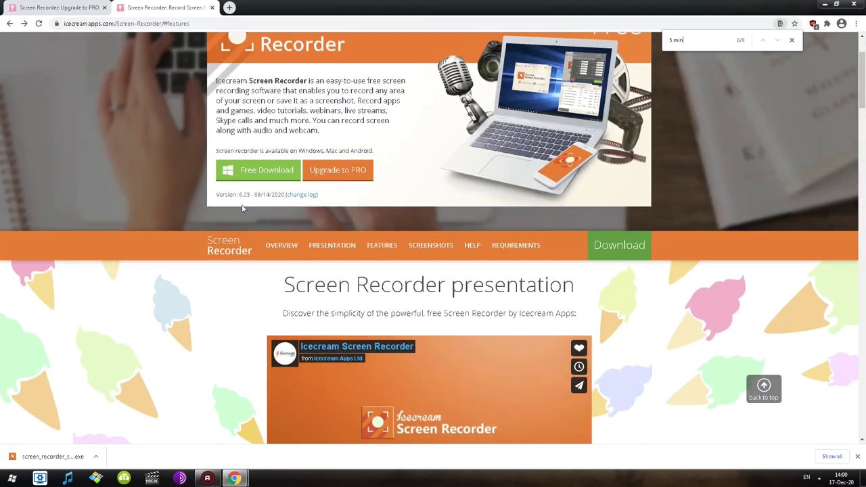
{"action": "type", "text": "inute"}
{"action": "key", "text": "ctrl+a"}
{"action": "key", "text": "BackSpace"}
{"action": "left_click", "coordinate": [145, 272]}
Check the Remove default watermark row, search the main product page for "water" and return to the comparison.
{"action": "key", "text": "ctrl+shift+Tab"}
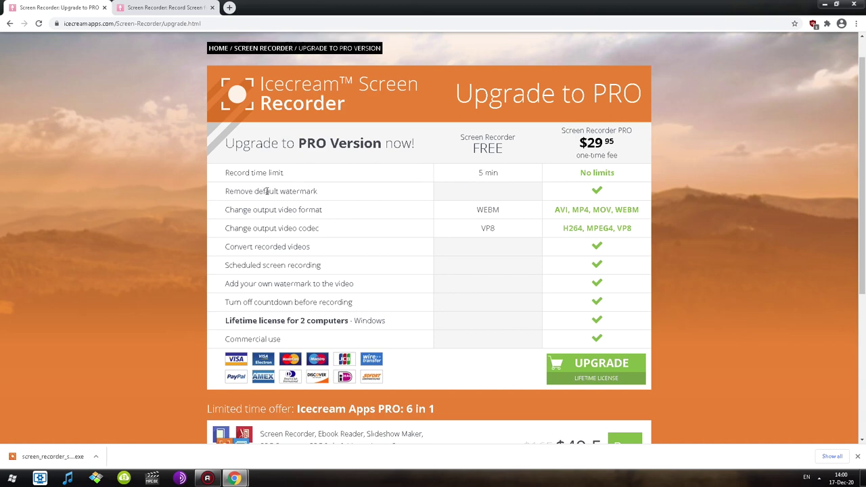
{"action": "key", "text": "ctrl+Tab"}
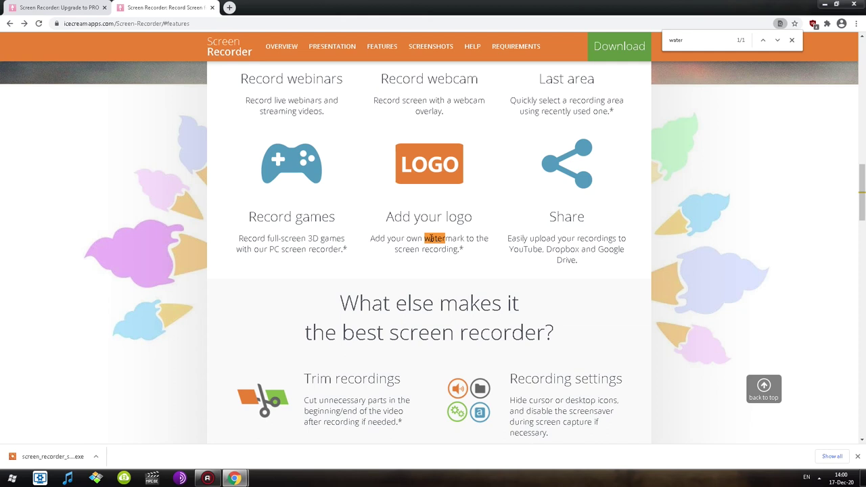
{"action": "left_click", "coordinate": [74, 7]}
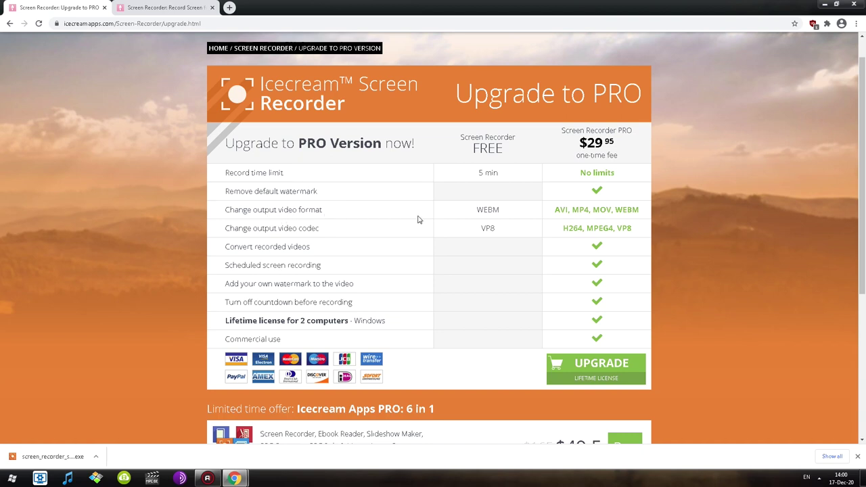
Compare the output video formats, highlighting WEBM for the free version and the formats offered by PRO.
{"action": "double_click", "coordinate": [494, 212]}
{"action": "left_click", "coordinate": [420, 209]}
{"action": "double_click", "coordinate": [487, 210]}
{"action": "left_click", "coordinate": [512, 214]}
{"action": "double_click", "coordinate": [579, 210]}
Search Google for the VP8 codec listed for the free version and examine the information on it.
{"action": "double_click", "coordinate": [486, 228]}
{"action": "right_click", "coordinate": [487, 229]}
{"action": "left_click", "coordinate": [535, 256]}
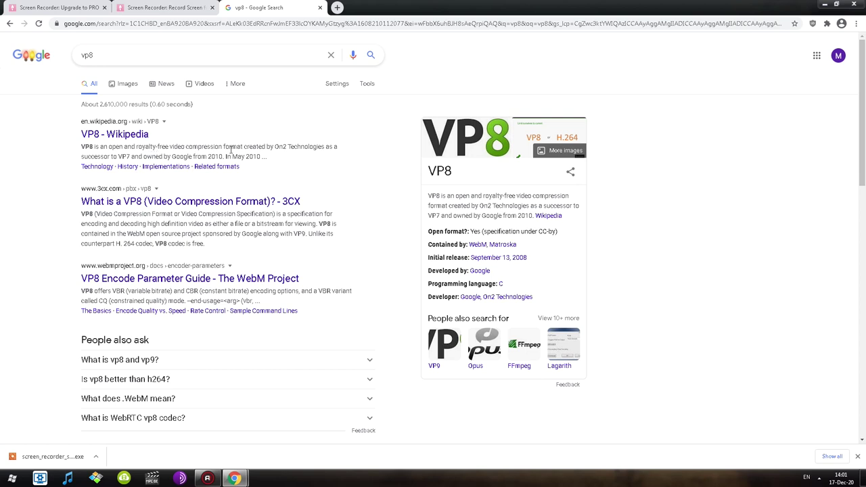
{"action": "double_click", "coordinate": [525, 216]}
Search Google for "vp9 codec" and remove the 9 from the query after viewing the results.
{"action": "double_click", "coordinate": [167, 57]}
{"action": "type", "text": "vp9 codec"}
{"action": "key", "text": "Return"}
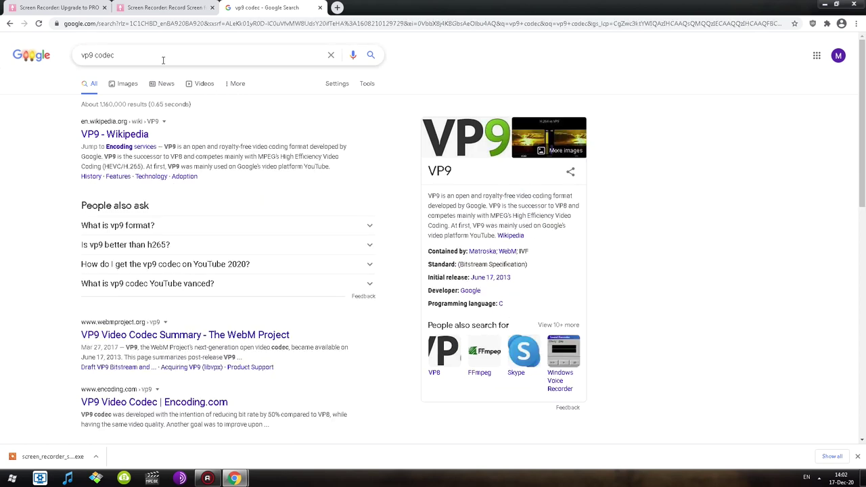
{"action": "left_click", "coordinate": [94, 54]}
{"action": "key", "text": "BackSpace"}
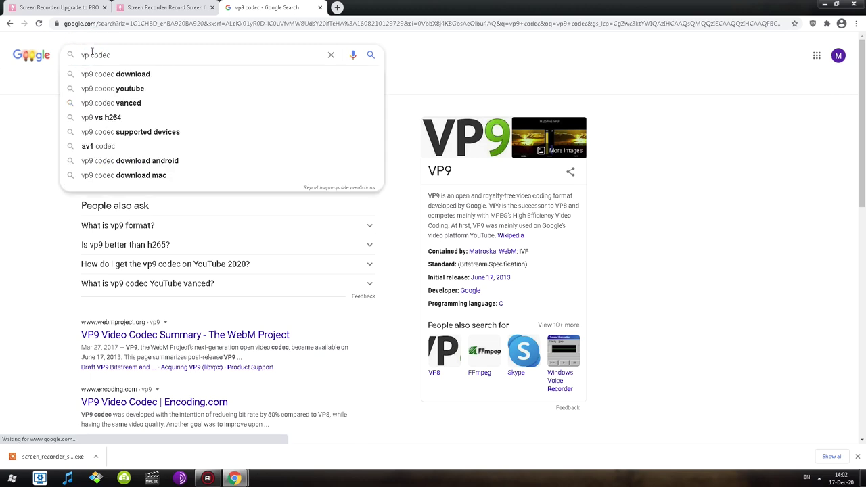
Close the Google search and highlight the H264 codec in the PRO column of the comparison.
{"action": "key", "text": "ctrl+w"}
{"action": "double_click", "coordinate": [569, 228]}
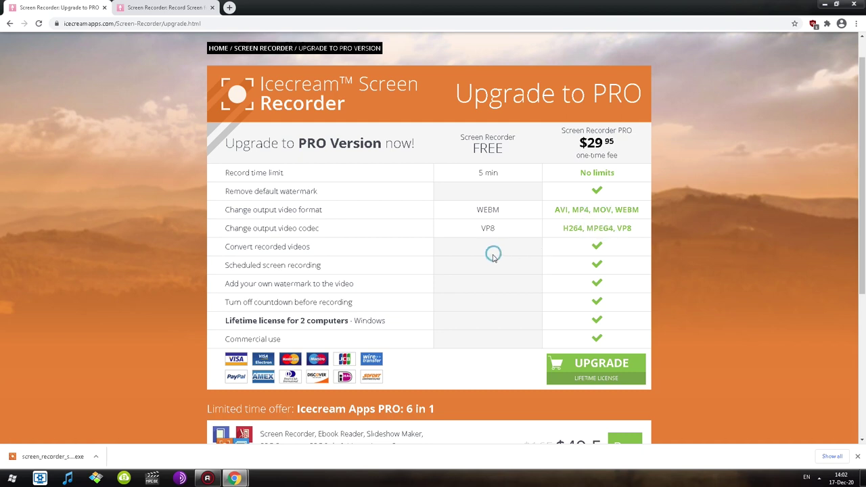
Review the PRO-only rows for converting videos, scheduled recording, own watermark and countdown, and the remaining offers on the upgrade page.
{"action": "triple_click", "coordinate": [255, 246]}
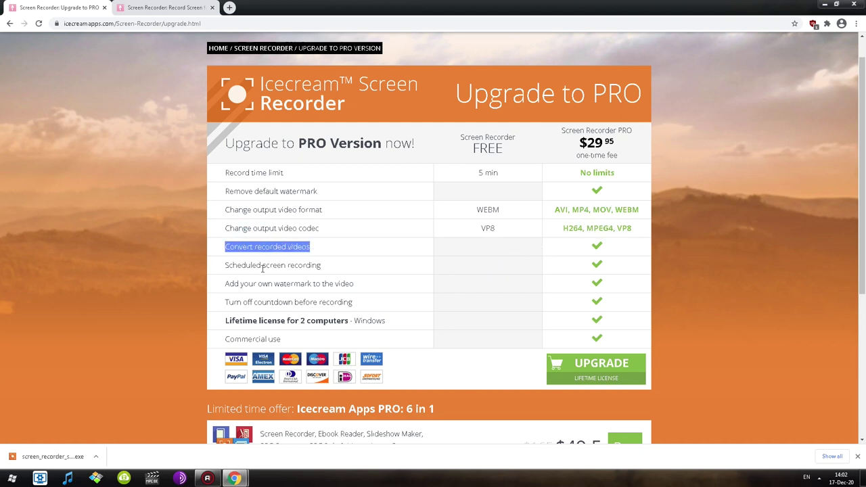
{"action": "triple_click", "coordinate": [262, 266]}
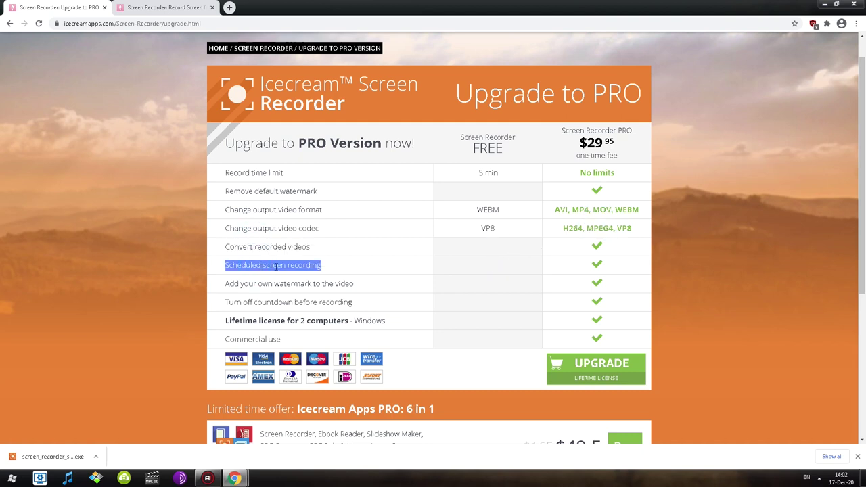
{"action": "triple_click", "coordinate": [276, 284]}
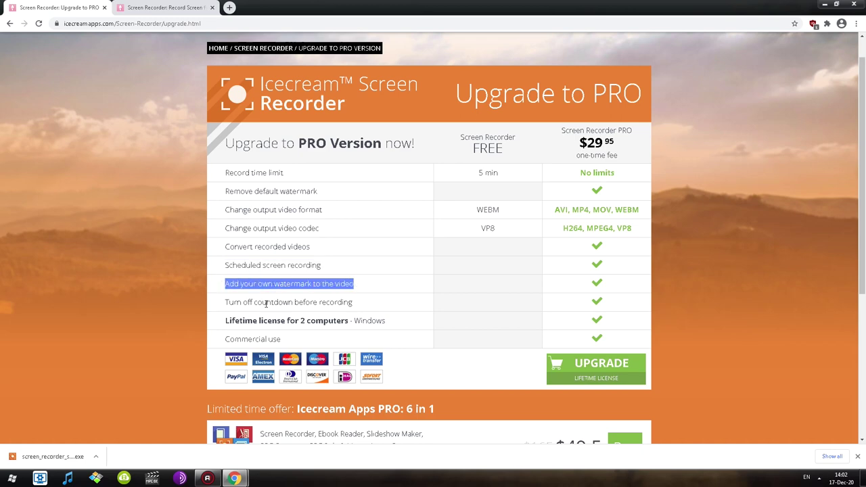
{"action": "triple_click", "coordinate": [267, 303]}
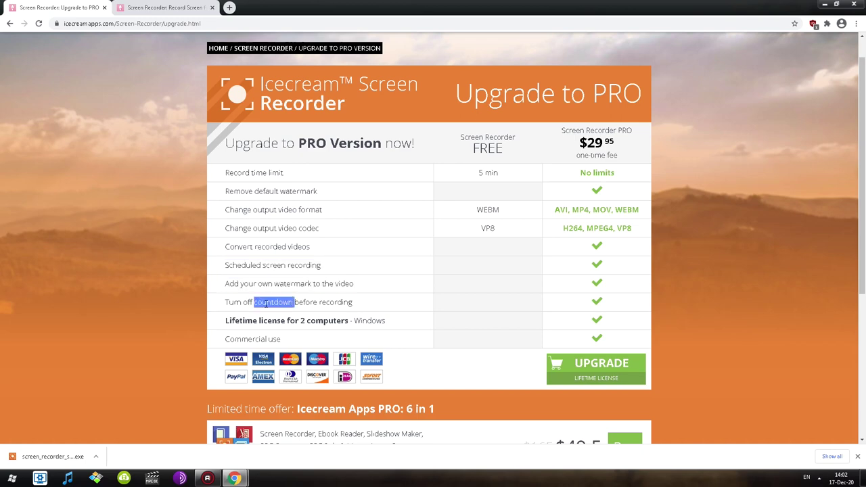
{"action": "left_click", "coordinate": [382, 305]}
{"action": "scroll", "coordinate": [482, 254], "scroll_direction": "down", "scroll_amount": 1}
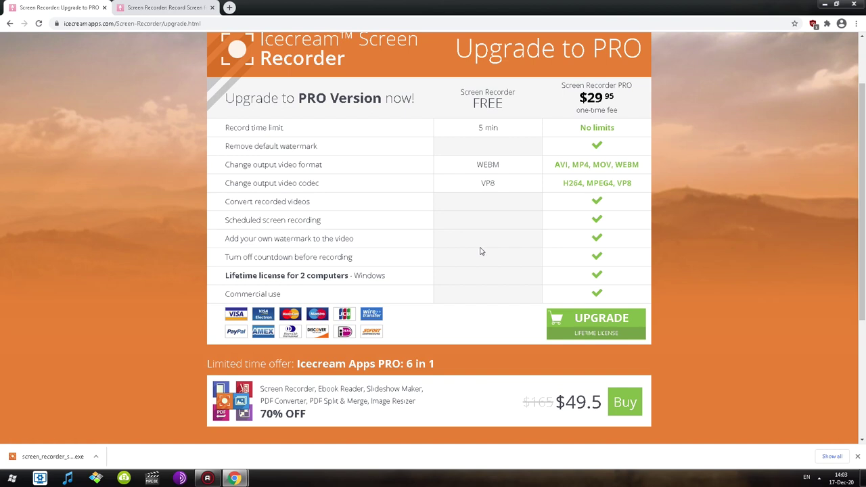
{"action": "scroll", "coordinate": [555, 199], "scroll_direction": "up", "scroll_amount": 1}
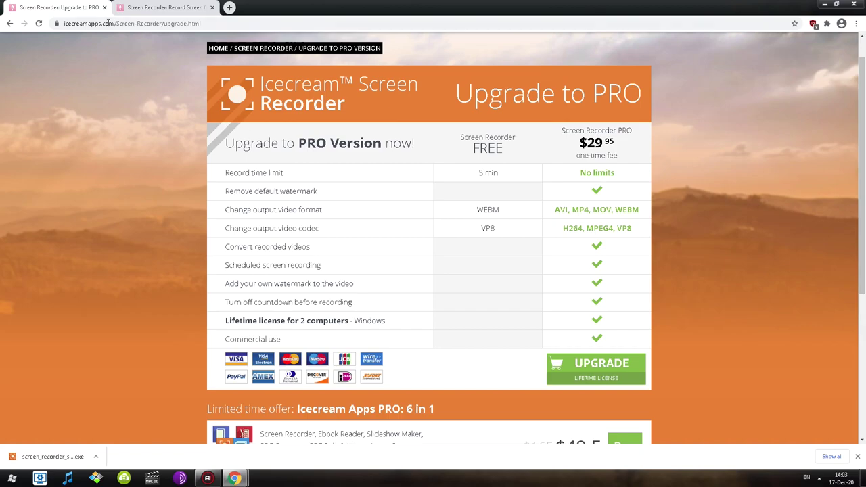
Install Icecream Screen Recorder in English, accepting the license agreement and keeping the desktop shortcut, Quick Launch shortcut and codecs tasks.
{"action": "key", "text": "super+d"}
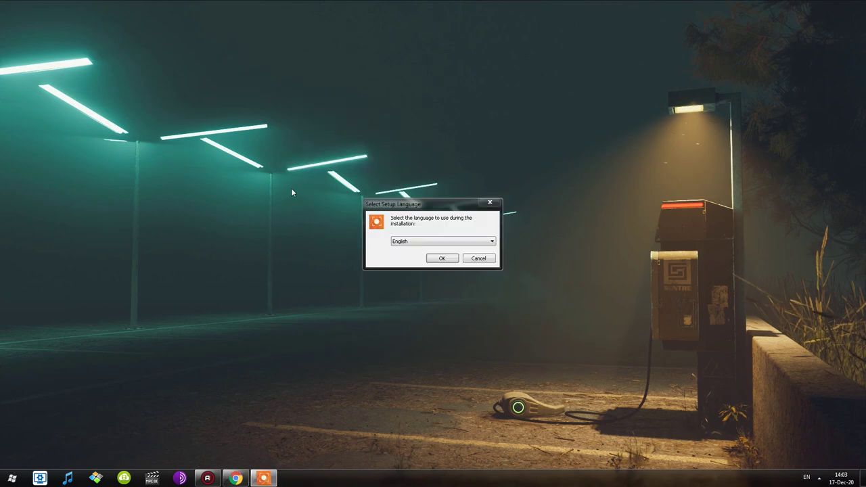
{"action": "left_click", "coordinate": [441, 258]}
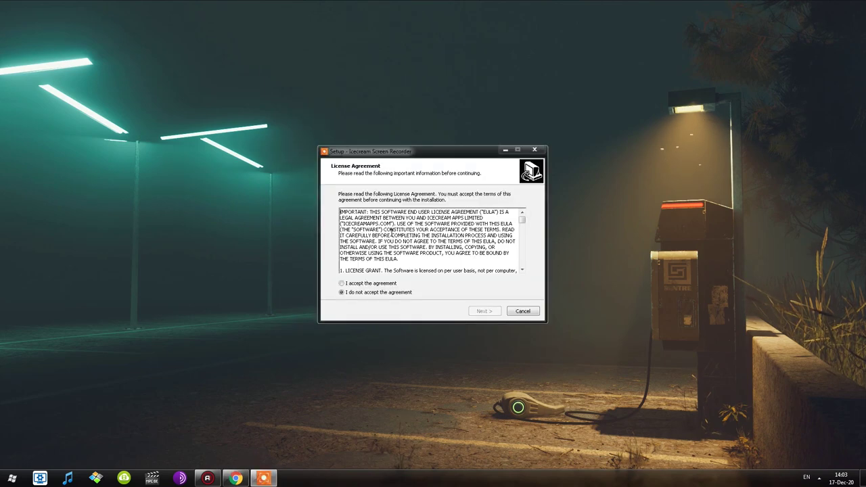
{"action": "left_click", "coordinate": [371, 283]}
{"action": "left_click", "coordinate": [485, 311]}
{"action": "left_click", "coordinate": [485, 311]}
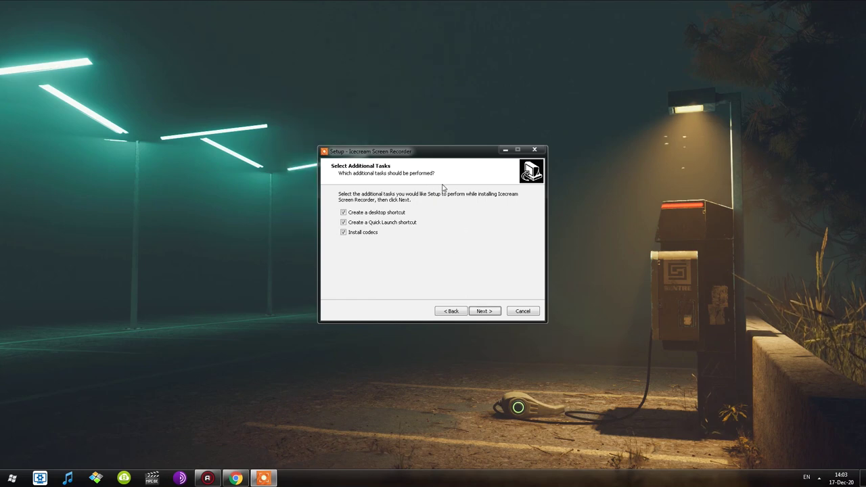
{"action": "left_click", "coordinate": [486, 311]}
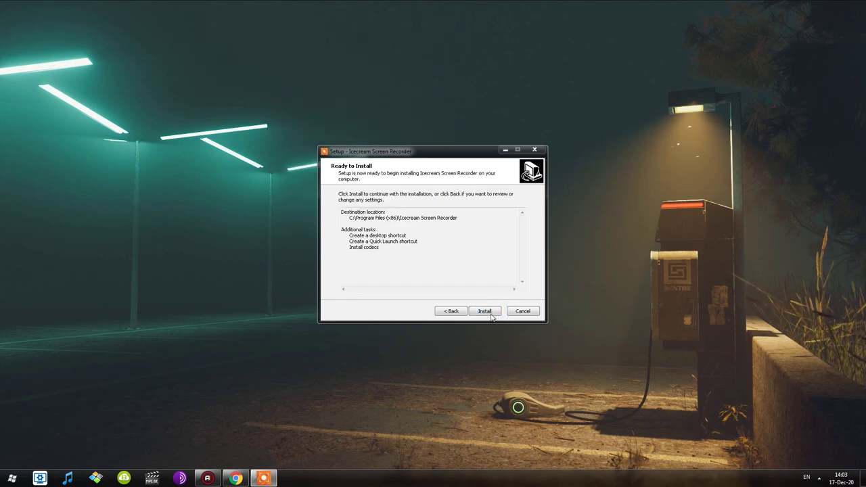
{"action": "left_click", "coordinate": [494, 315]}
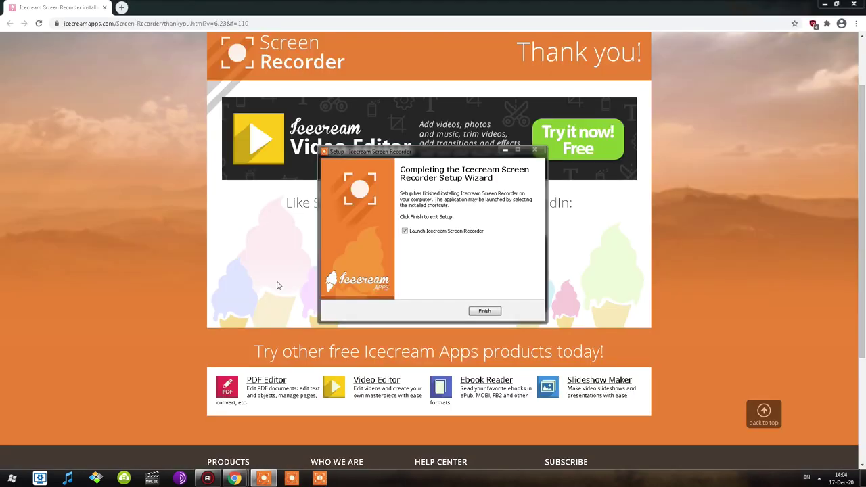
Examine the newsletter subscription form on the Screen Recorder thank-you page.
{"action": "key", "text": "Return"}
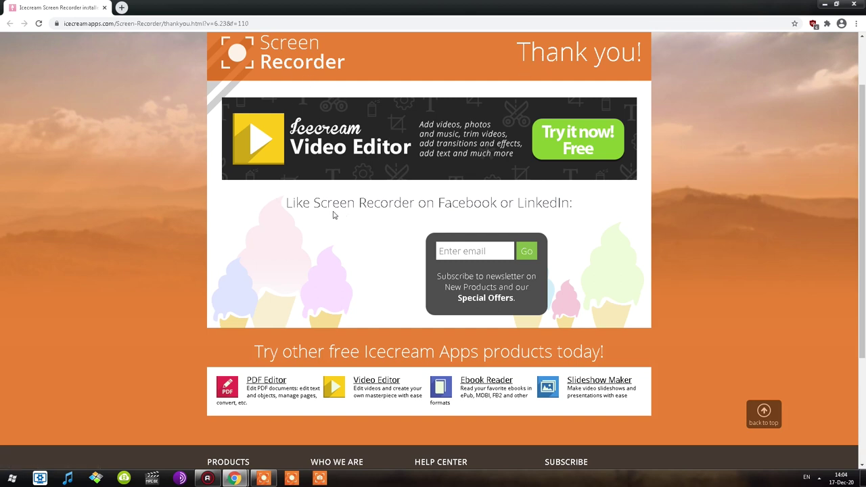
{"action": "left_click", "coordinate": [470, 252]}
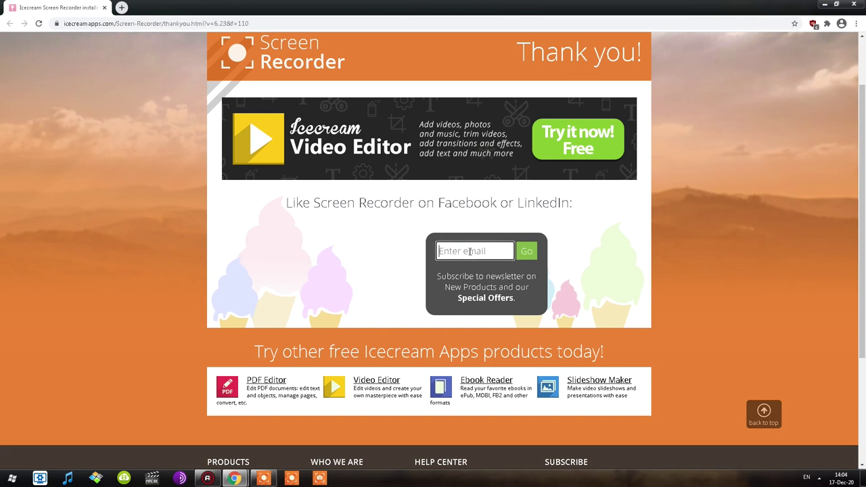
{"action": "double_click", "coordinate": [500, 276]}
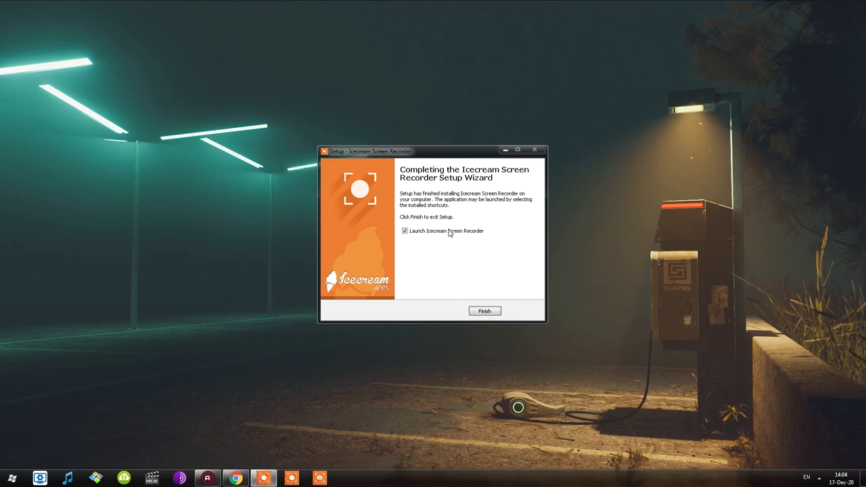
Finish the setup with Icecream Screen Recorder launching, and save its initial recording settings with Highlight mouse toggled.
{"action": "left_click", "coordinate": [485, 311]}
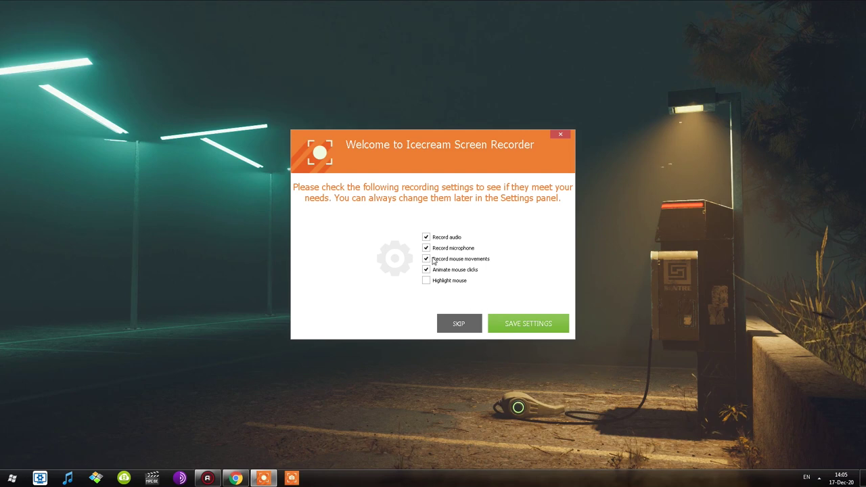
{"action": "left_click", "coordinate": [433, 280]}
{"action": "left_click", "coordinate": [520, 325]}
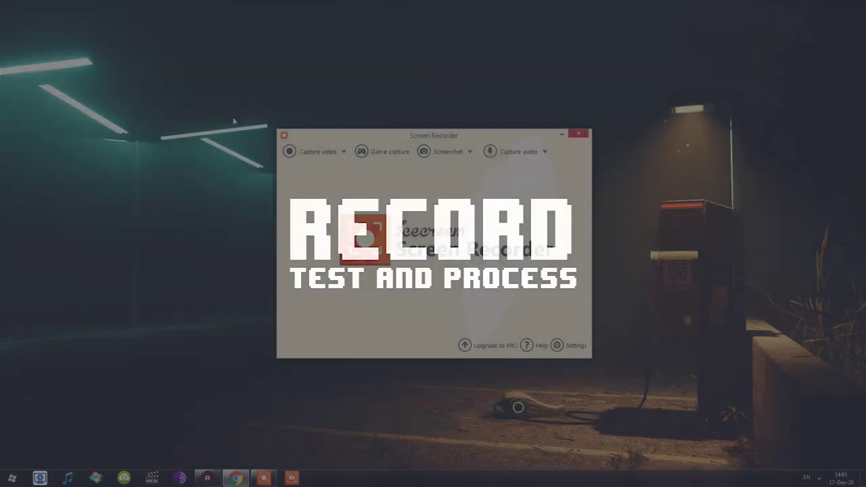
Set up a full-screen video capture of Display 1 and move the Record video panel to the upper middle of the desktop.
{"action": "left_click", "coordinate": [313, 151]}
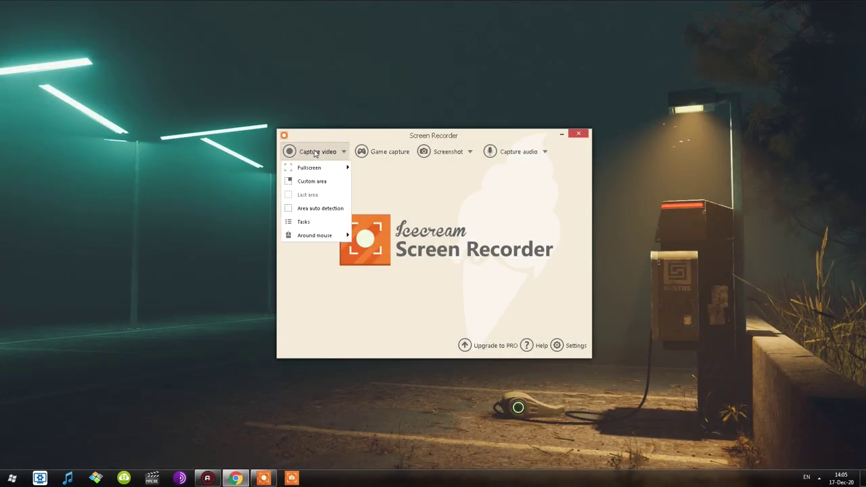
{"action": "left_click", "coordinate": [315, 153]}
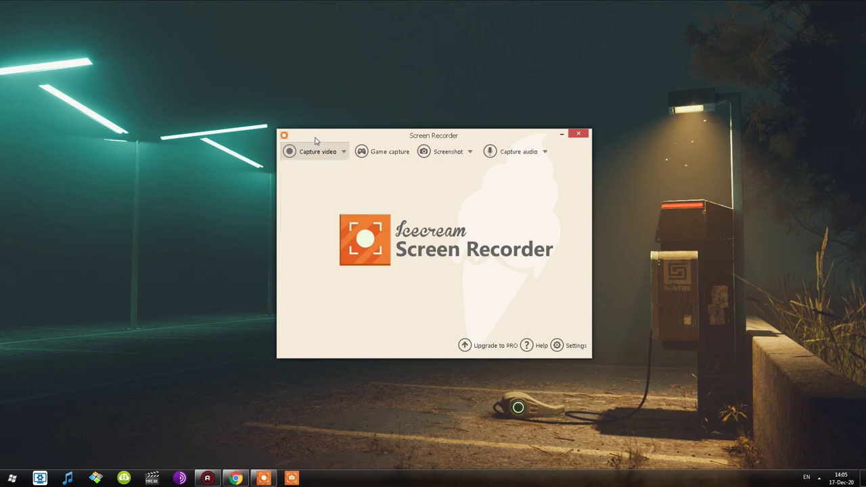
{"action": "left_click", "coordinate": [316, 157]}
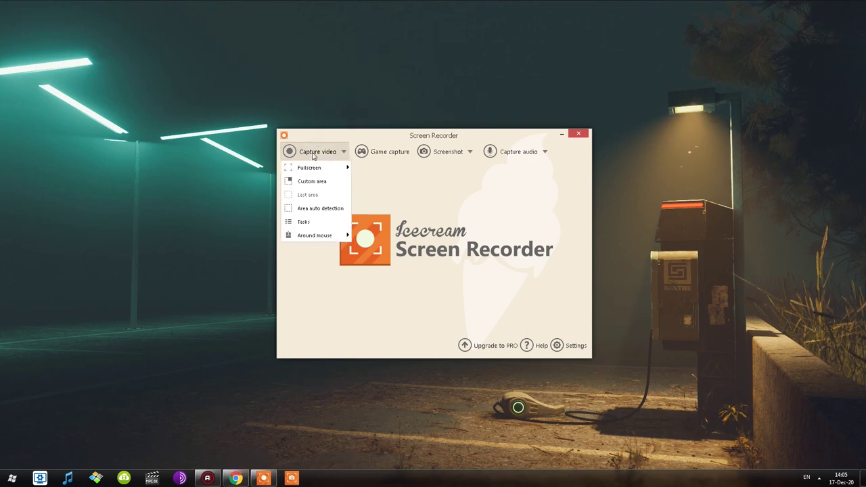
{"action": "mouse_move", "coordinate": [314, 172]}
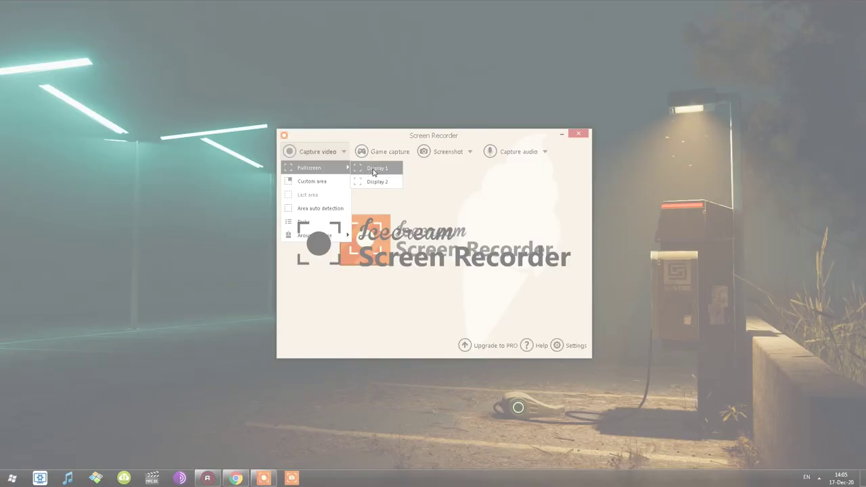
{"action": "left_click", "coordinate": [373, 169]}
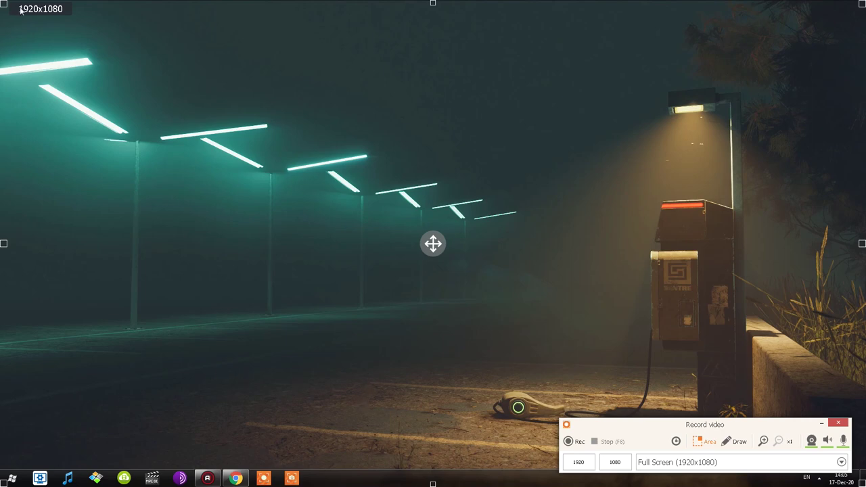
{"action": "left_click_drag", "start_coordinate": [704, 430], "coordinate": [386, 153]}
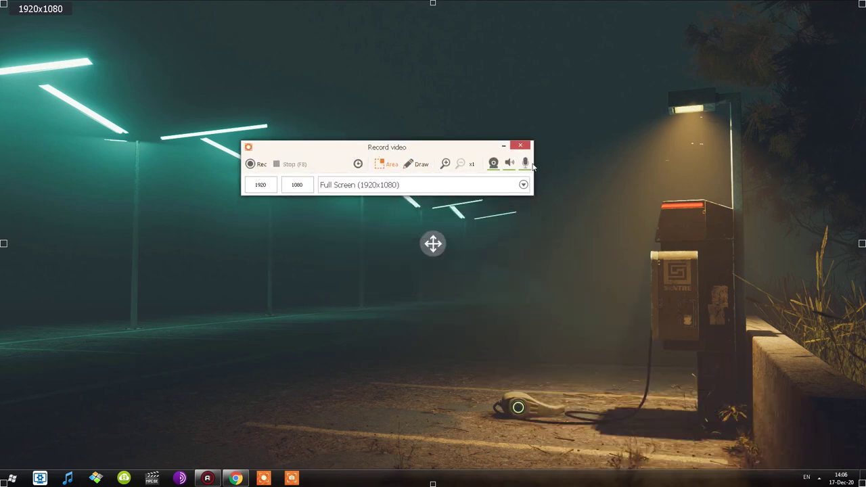
Start the full-screen recording, dismissing the PRO upgrade message with "Don't show this message again" enabled.
{"action": "left_click", "coordinate": [257, 165]}
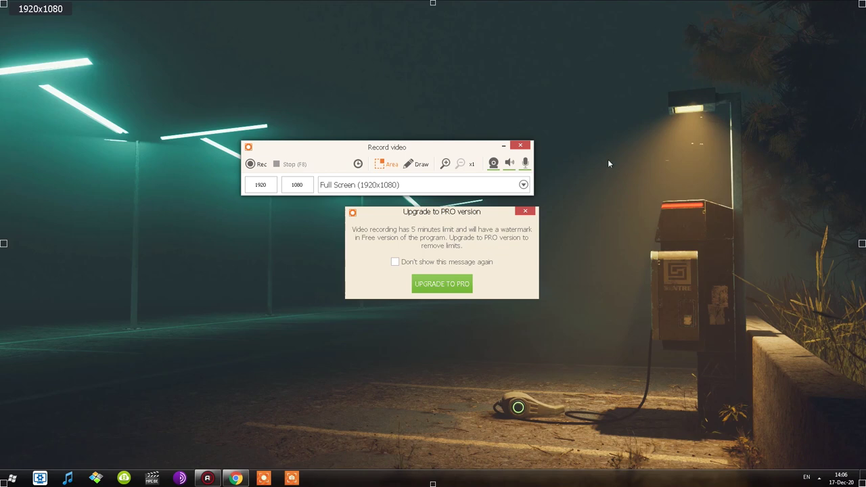
{"action": "left_click_drag", "start_coordinate": [442, 216], "coordinate": [417, 236]}
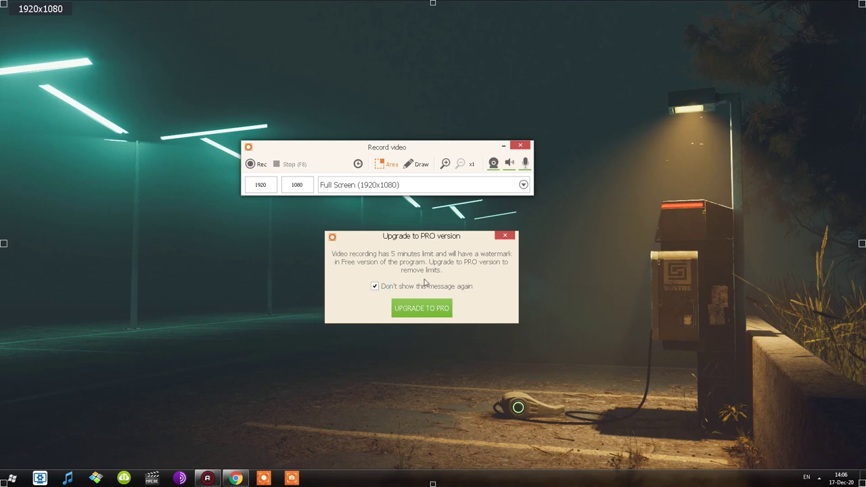
{"action": "left_click", "coordinate": [504, 237]}
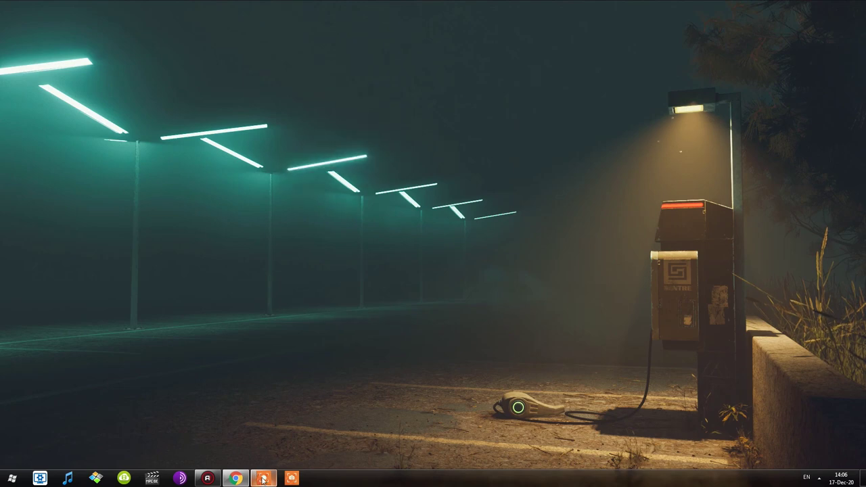
Bring back the recording controls, move them to the middle of the desktop and show the audio input level settings.
{"action": "mouse_move", "coordinate": [266, 480]}
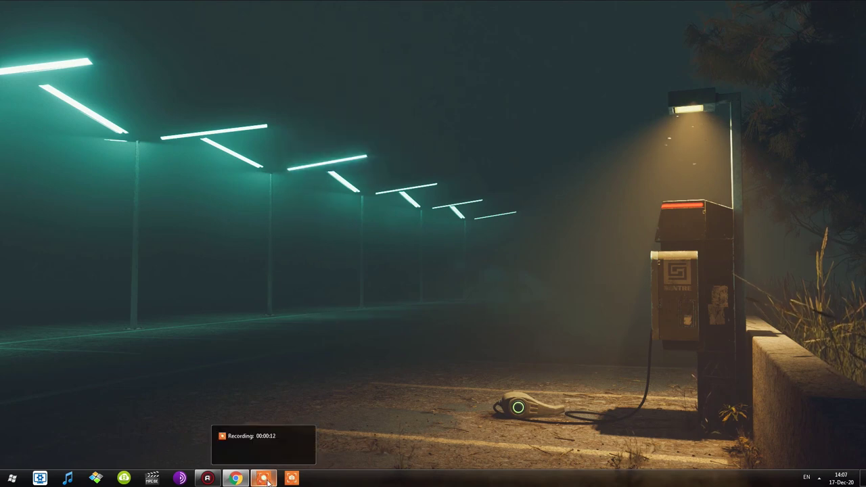
{"action": "left_click", "coordinate": [266, 479]}
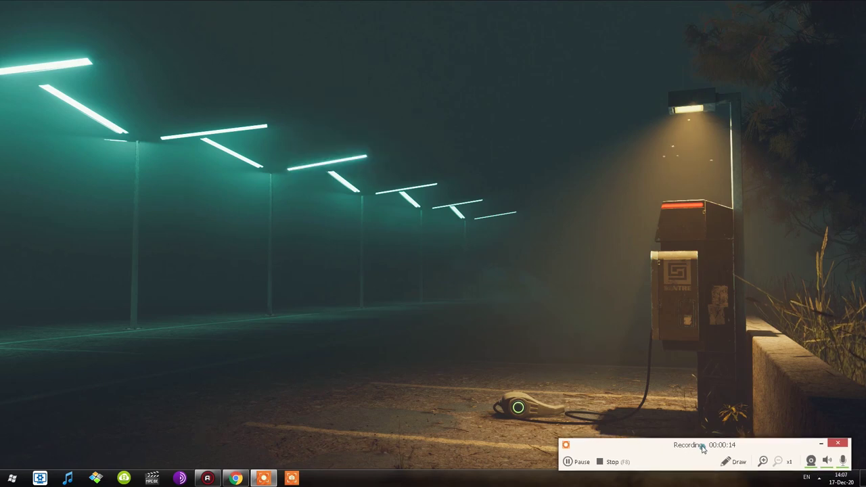
{"action": "left_click_drag", "start_coordinate": [703, 452], "coordinate": [414, 211]}
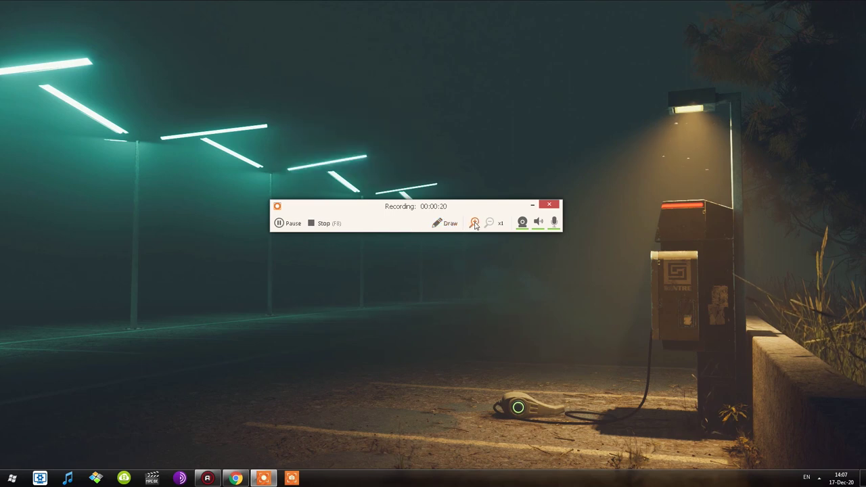
{"action": "left_click", "coordinate": [553, 224]}
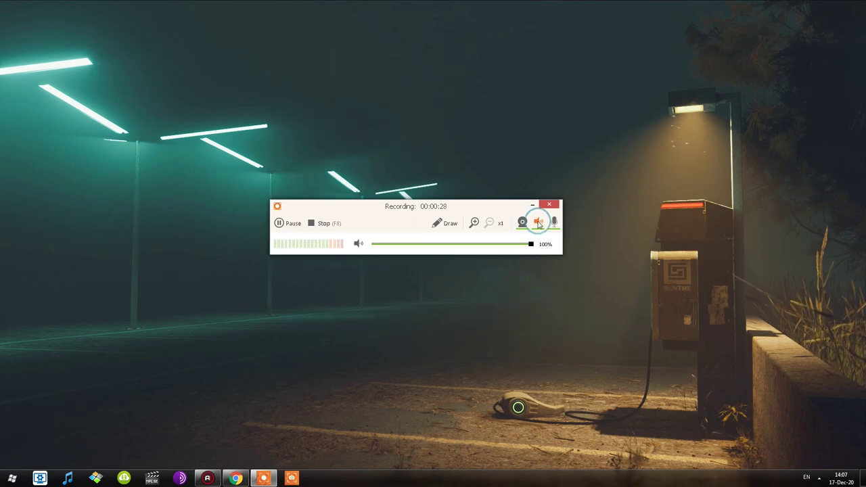
Try the webcam overlay during the recording, repositioning it and switching it off again.
{"action": "left_click", "coordinate": [522, 224]}
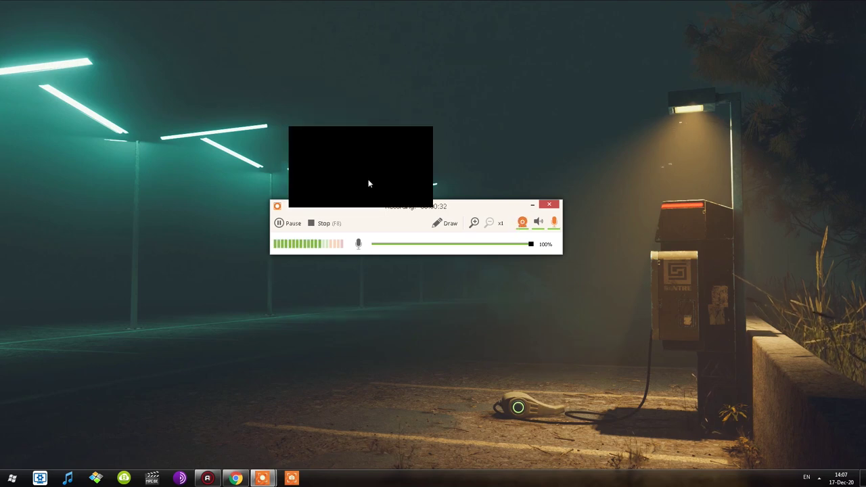
{"action": "left_click_drag", "start_coordinate": [368, 183], "coordinate": [447, 140]}
{"action": "left_click", "coordinate": [522, 224]}
Zoom the running recording to x2 and open the drawing tools.
{"action": "left_click", "coordinate": [473, 223]}
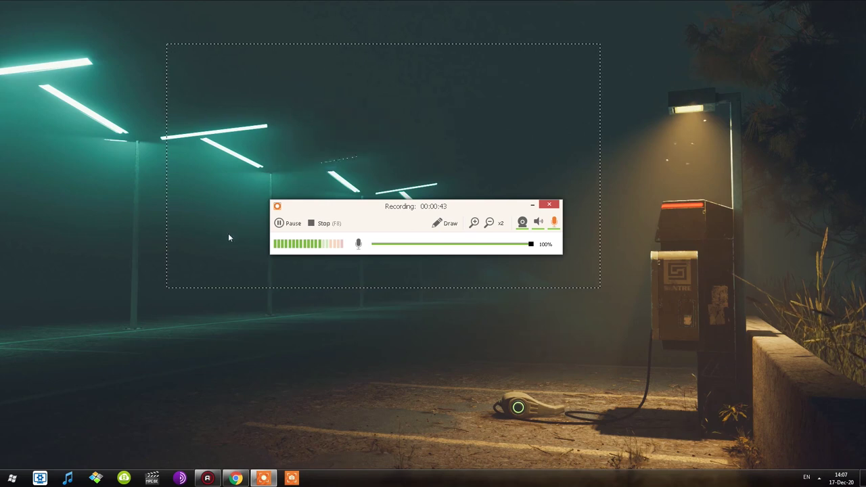
{"action": "left_click", "coordinate": [441, 223]}
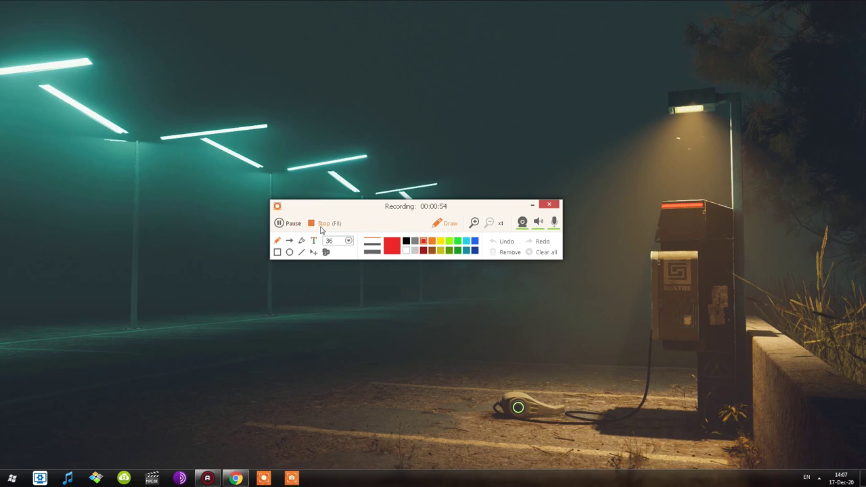
Stop the recording and save the video as test1 in WEBM format.
{"action": "left_click", "coordinate": [322, 228]}
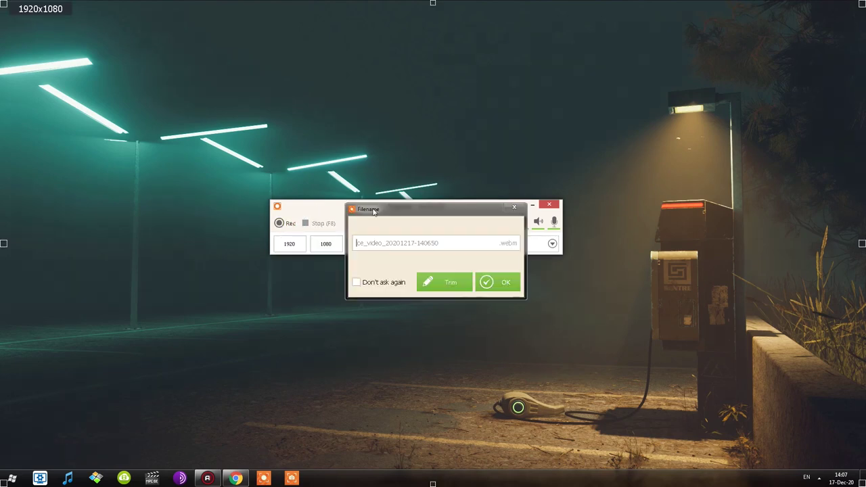
{"action": "left_click_drag", "start_coordinate": [374, 212], "coordinate": [356, 138]}
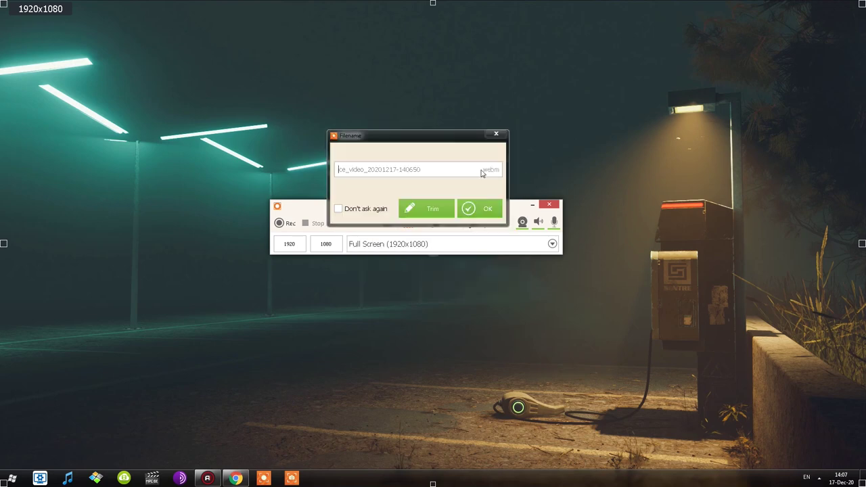
{"action": "type", "text": "test1"}
{"action": "left_click", "coordinate": [477, 223]}
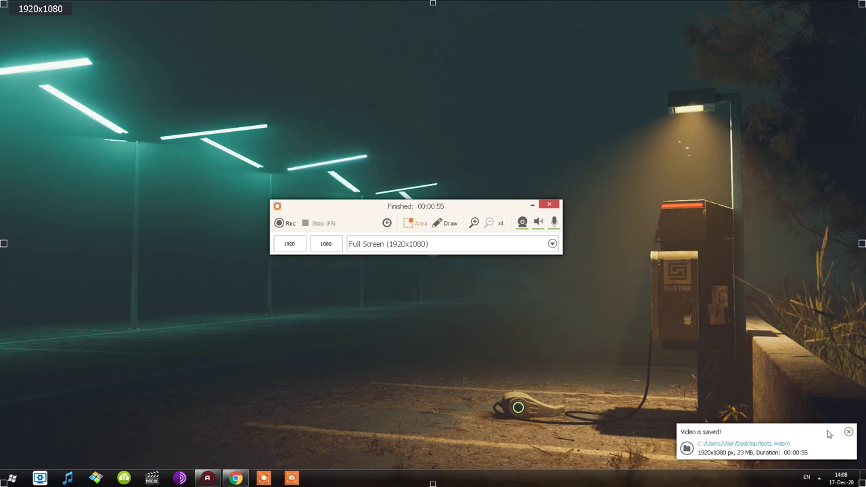
Close the recording controls and look over the available video capture modes.
{"action": "left_click", "coordinate": [550, 206]}
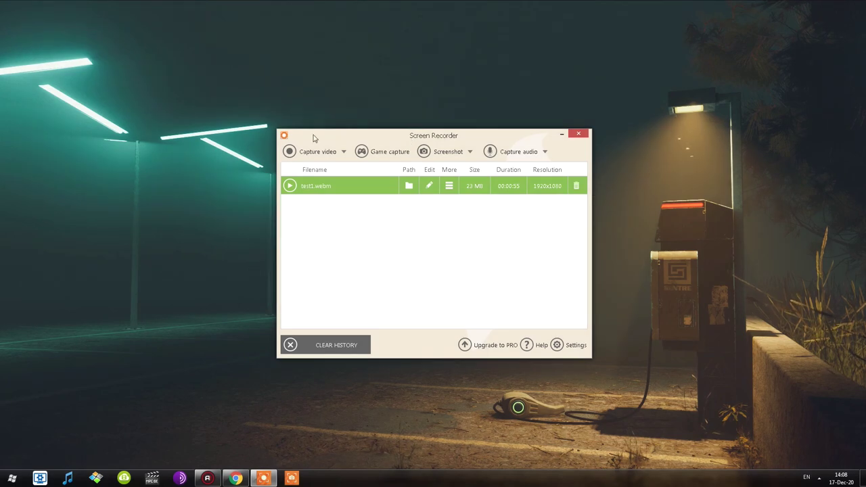
{"action": "left_click", "coordinate": [315, 152]}
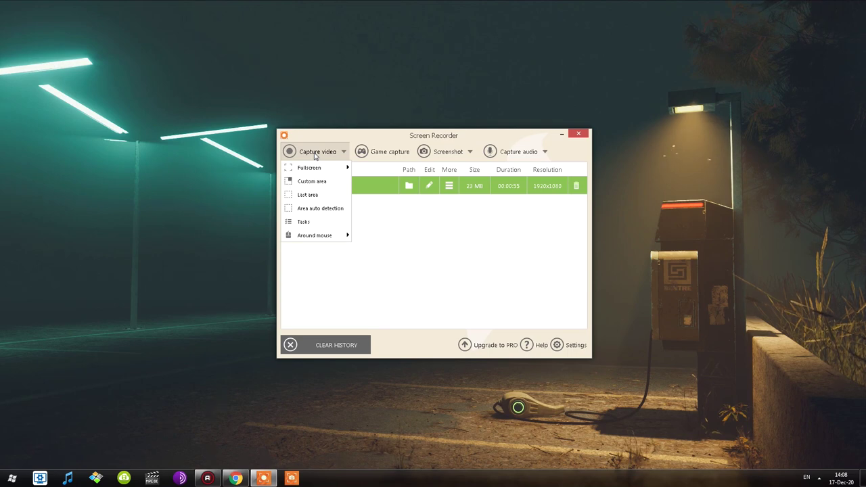
{"action": "left_click", "coordinate": [315, 154]}
{"action": "left_click", "coordinate": [318, 152]}
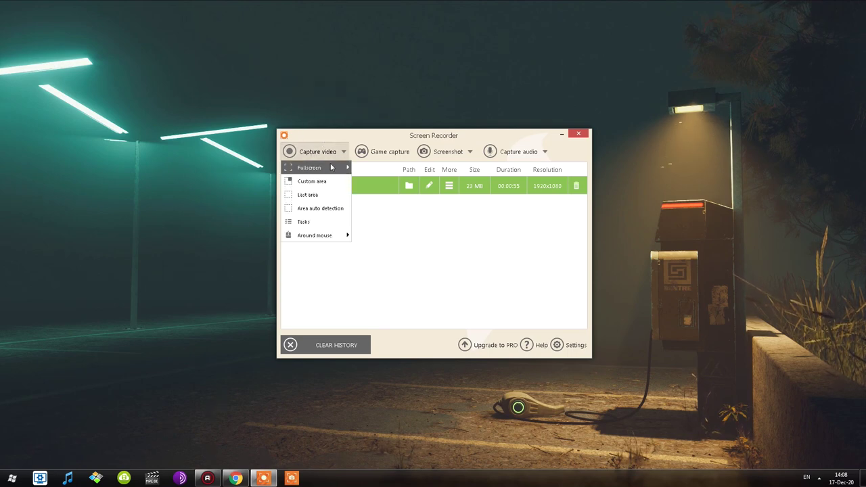
{"action": "mouse_move", "coordinate": [332, 168]}
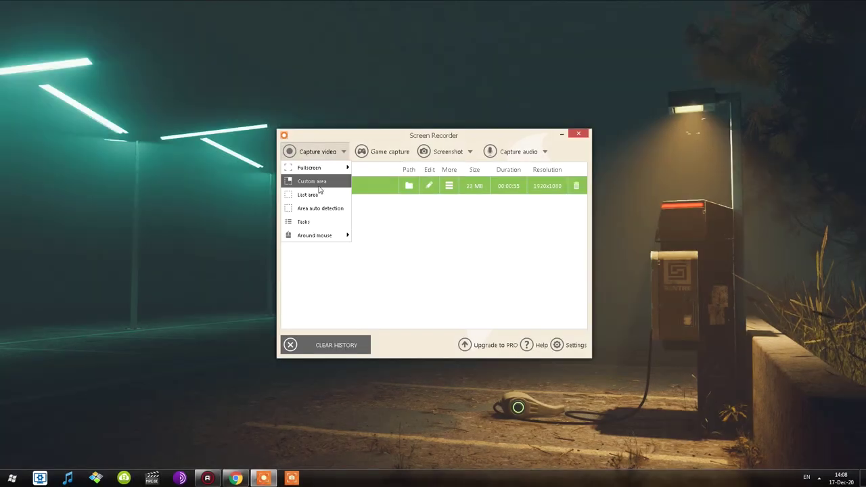
Try the Custom area capture by marking a region of the desktop, and the Last area capture, closing its recording controls.
{"action": "left_click", "coordinate": [321, 183]}
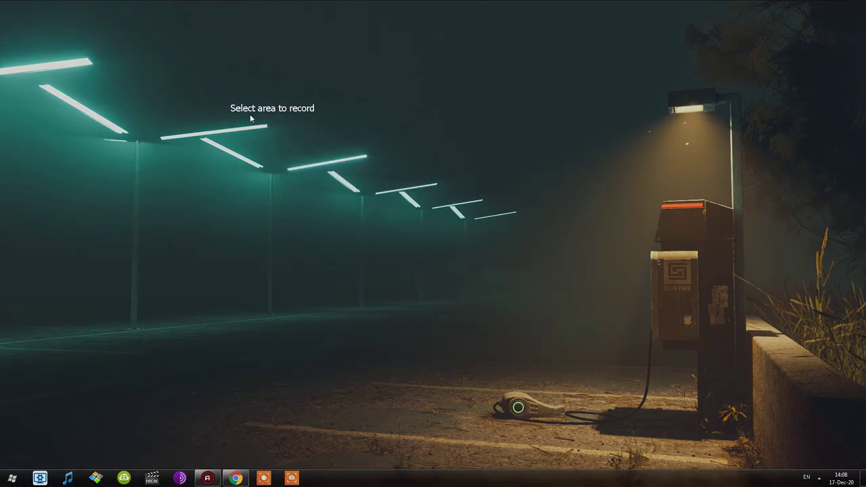
{"action": "left_click_drag", "start_coordinate": [250, 114], "coordinate": [412, 302]}
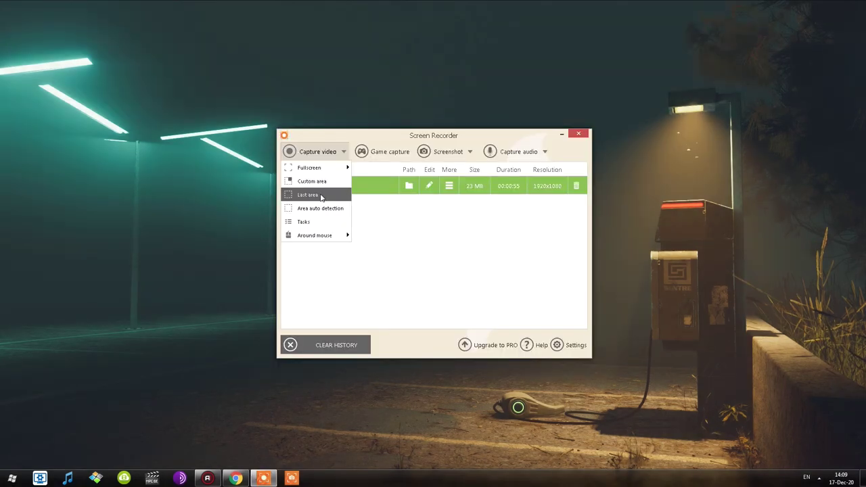
{"action": "left_click", "coordinate": [322, 195]}
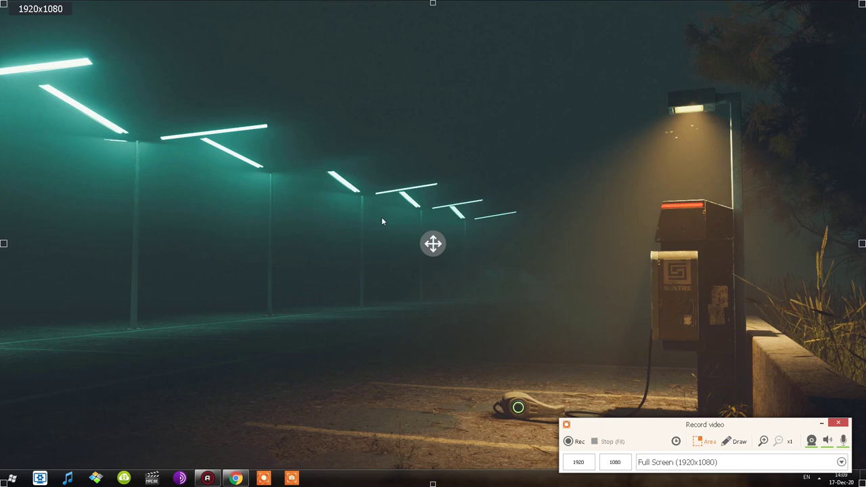
{"action": "left_click", "coordinate": [840, 423]}
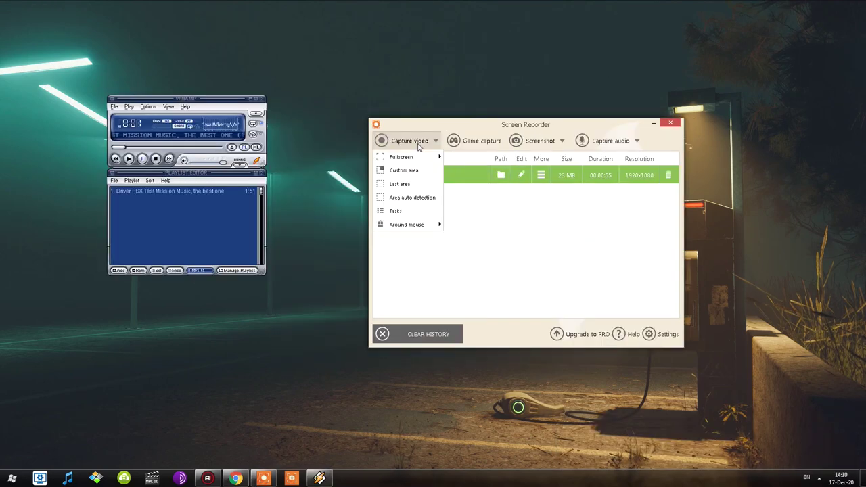
Try Area auto detection by selecting the Pictures library window as the recording area, and cancel it.
{"action": "left_click", "coordinate": [414, 197]}
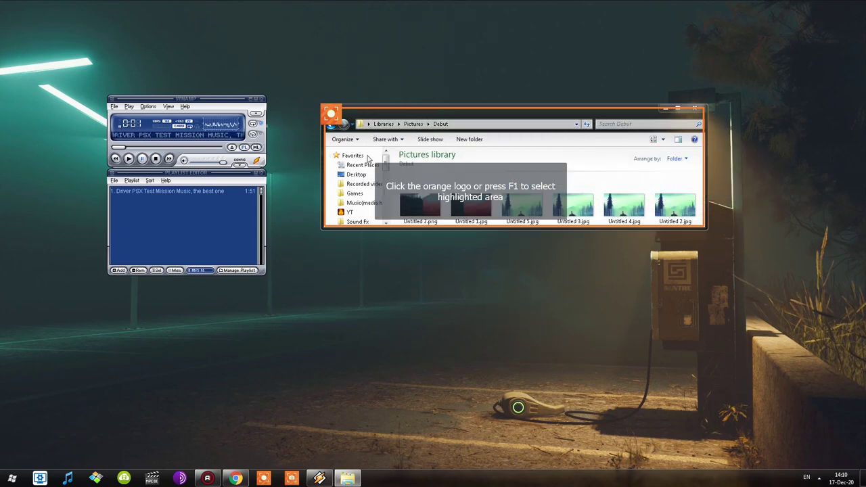
{"action": "left_click", "coordinate": [331, 114]}
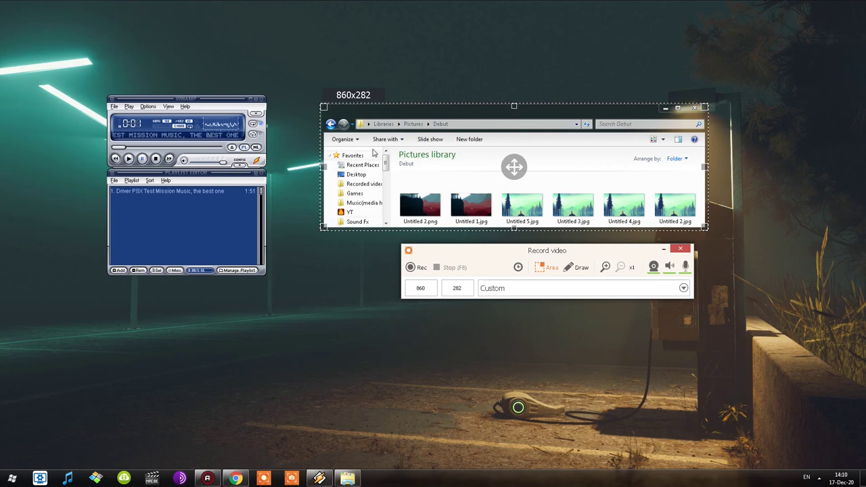
{"action": "key", "text": "Escape"}
{"action": "left_click", "coordinate": [409, 141]}
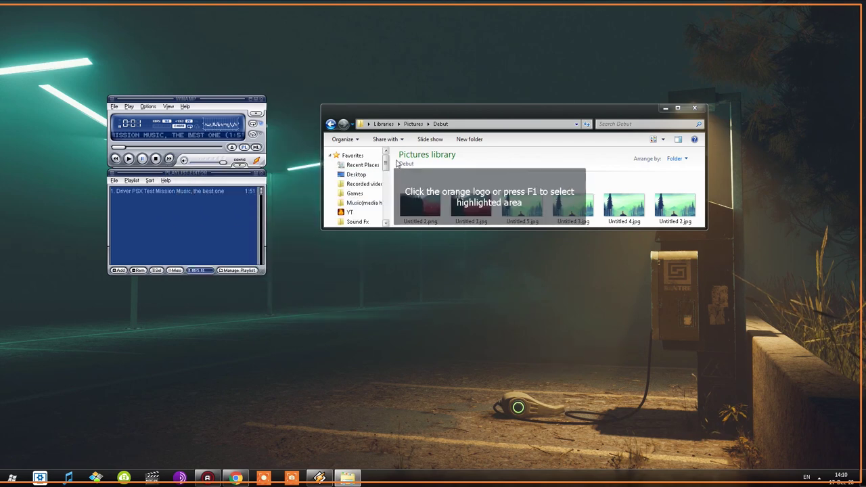
{"action": "key", "text": "Escape"}
Try to add a scheduled recording task for a 218x166 desktop area and dismiss the upgrade notice.
{"action": "left_click", "coordinate": [435, 140]}
{"action": "left_click", "coordinate": [396, 211]}
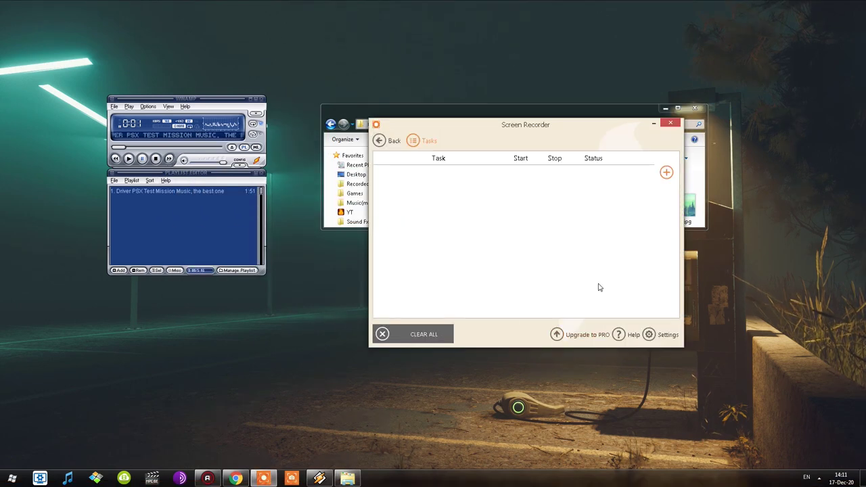
{"action": "left_click", "coordinate": [666, 173]}
{"action": "left_click_drag", "start_coordinate": [402, 264], "coordinate": [500, 344]}
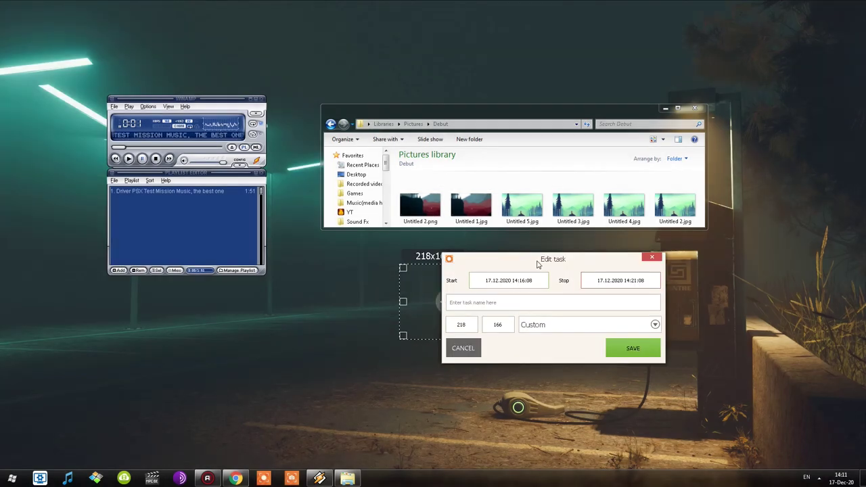
{"action": "left_click_drag", "start_coordinate": [538, 263], "coordinate": [267, 316]}
{"action": "left_click", "coordinate": [363, 404]}
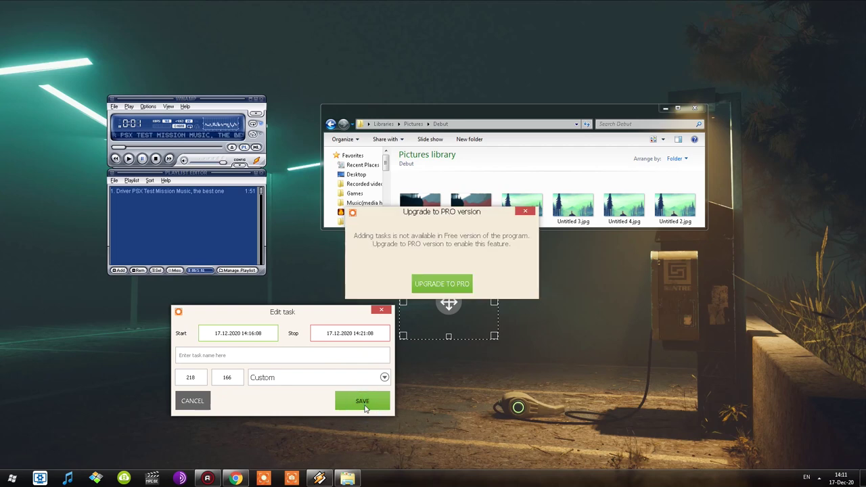
{"action": "left_click_drag", "start_coordinate": [428, 237], "coordinate": [287, 177]}
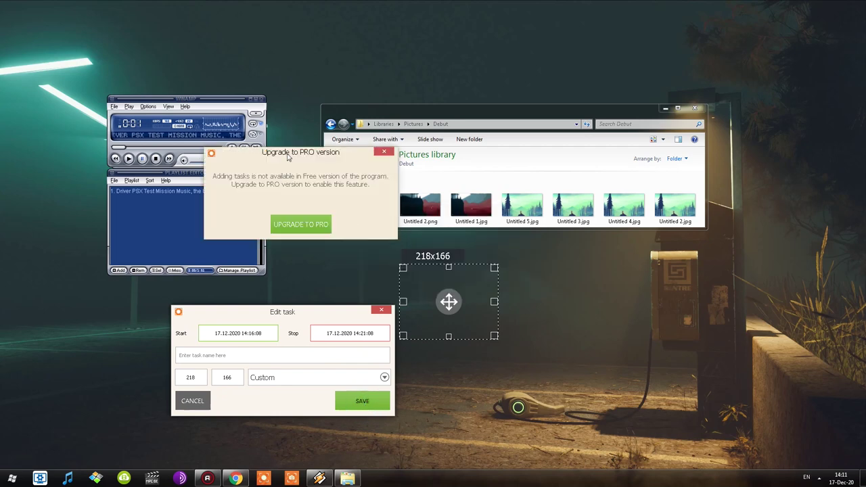
{"action": "left_click", "coordinate": [391, 154]}
Record a short video around the mouse at 640x360 and stop it from the system tray.
{"action": "mouse_move", "coordinate": [262, 226]}
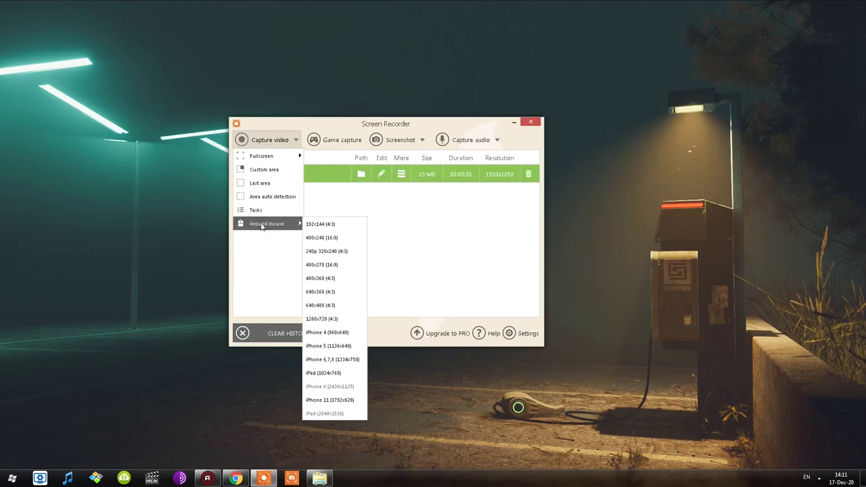
{"action": "left_click", "coordinate": [328, 295]}
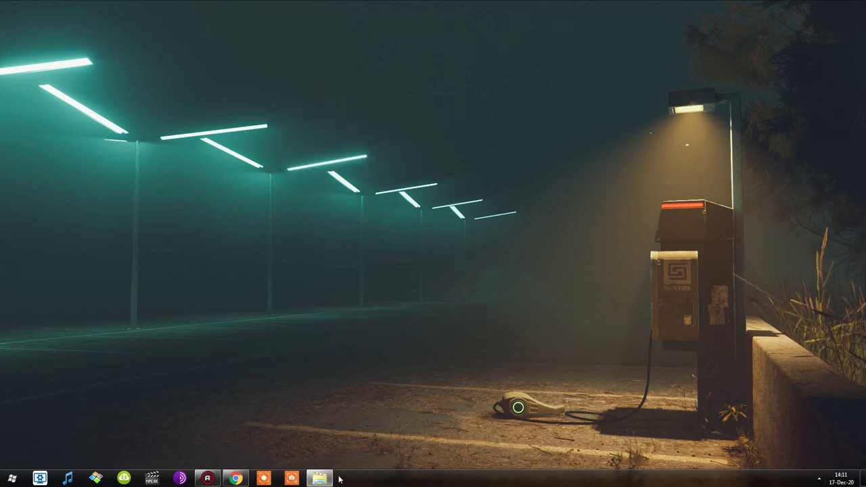
{"action": "left_click", "coordinate": [819, 480]}
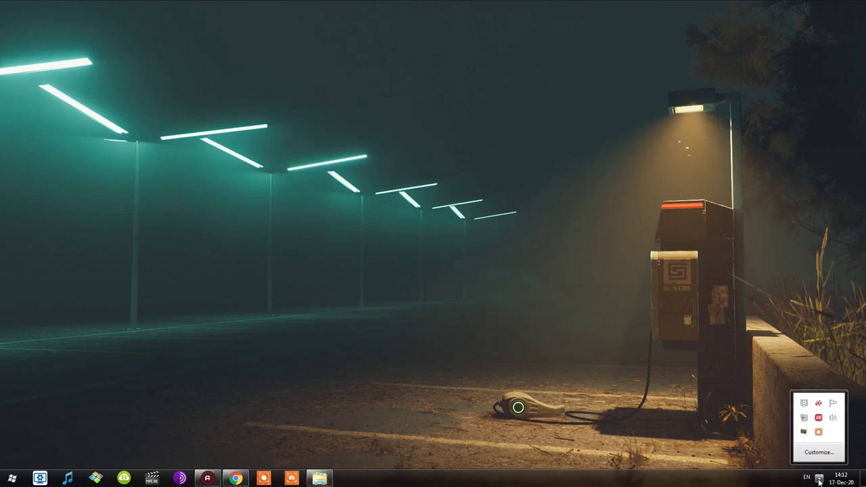
{"action": "right_click", "coordinate": [820, 437]}
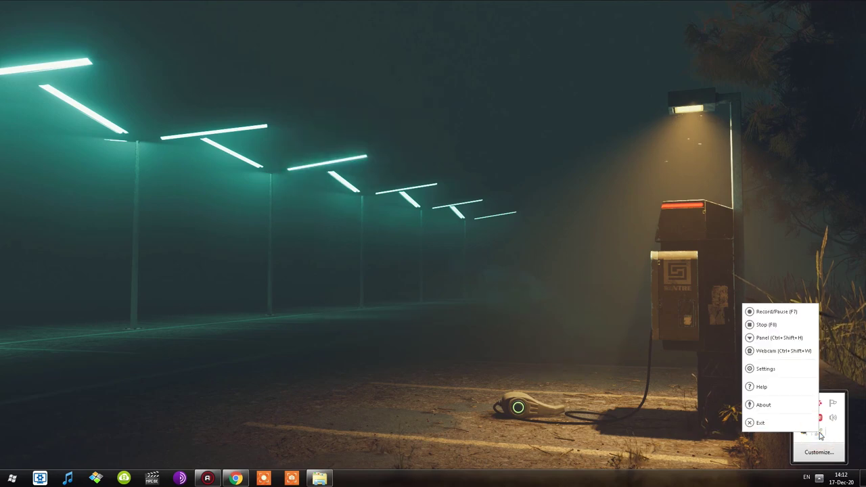
{"action": "left_click", "coordinate": [778, 324]}
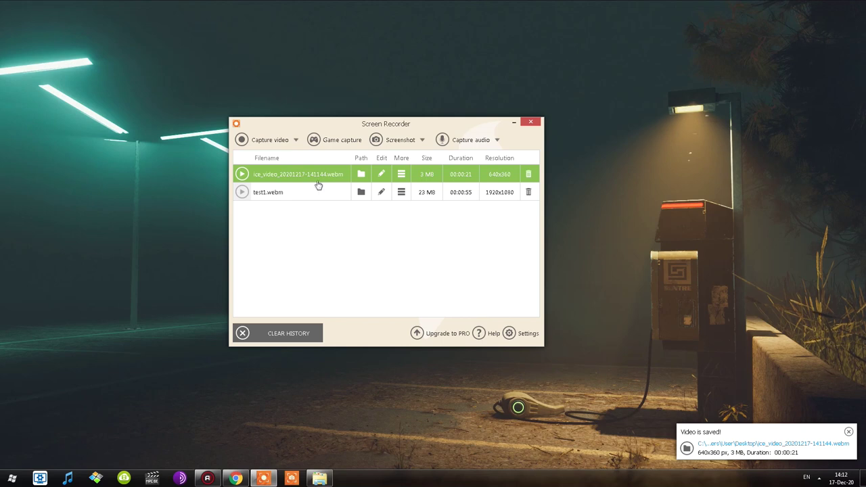
Look over the resolution presets available for recording around the mouse.
{"action": "left_click", "coordinate": [271, 140]}
{"action": "mouse_move", "coordinate": [264, 225]}
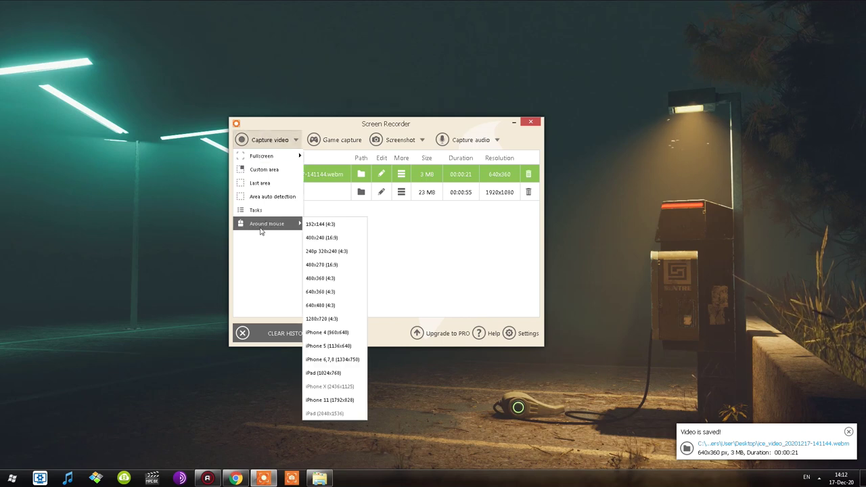
{"action": "left_click", "coordinate": [373, 138]}
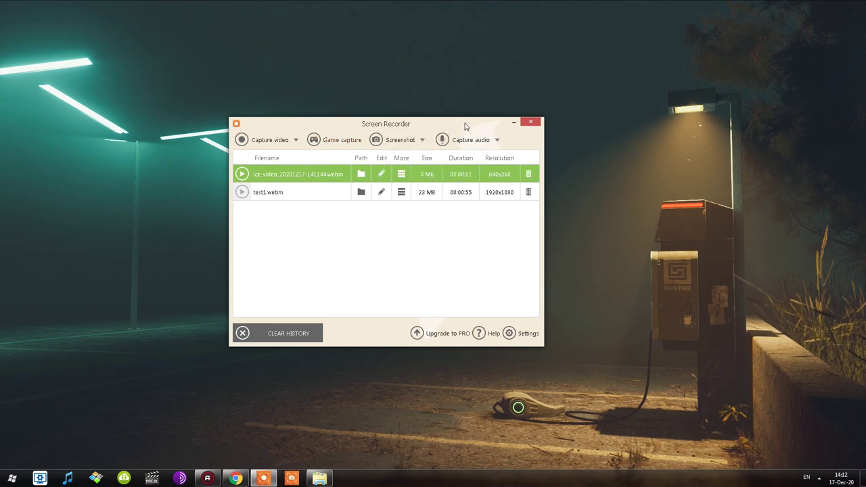
Look over the screenshot options, the audio capture bitrates and the game capture mode.
{"action": "left_click", "coordinate": [399, 141]}
{"action": "left_click", "coordinate": [388, 142]}
{"action": "left_click", "coordinate": [413, 144]}
{"action": "left_click", "coordinate": [467, 142]}
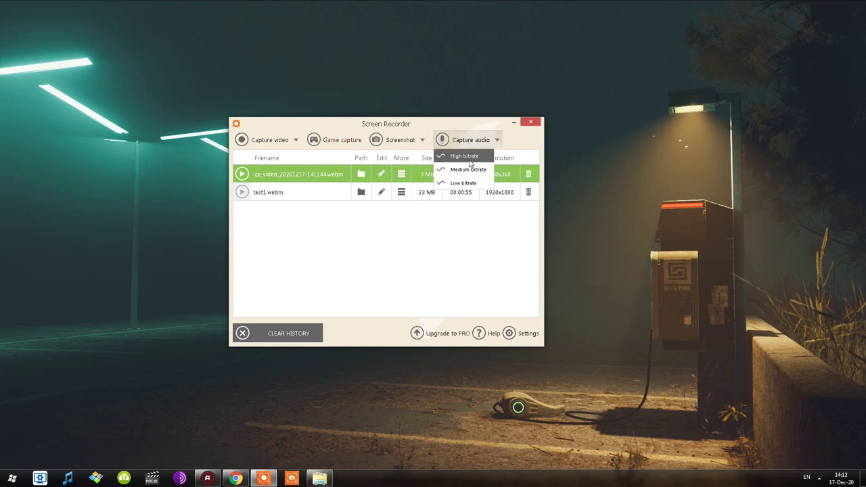
{"action": "left_click", "coordinate": [467, 156]}
{"action": "left_click", "coordinate": [543, 234]}
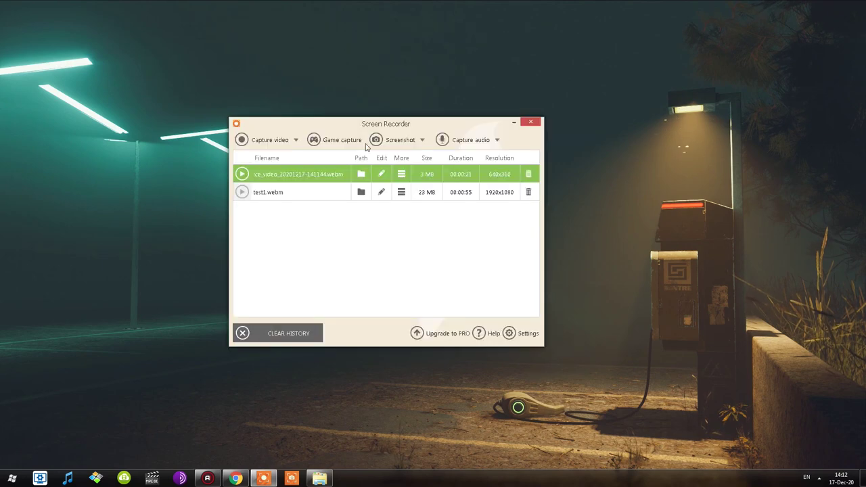
{"action": "left_click", "coordinate": [335, 141]}
Play back the 640x360 around-mouse recording and close the player.
{"action": "left_click", "coordinate": [252, 137]}
{"action": "left_click", "coordinate": [242, 175]}
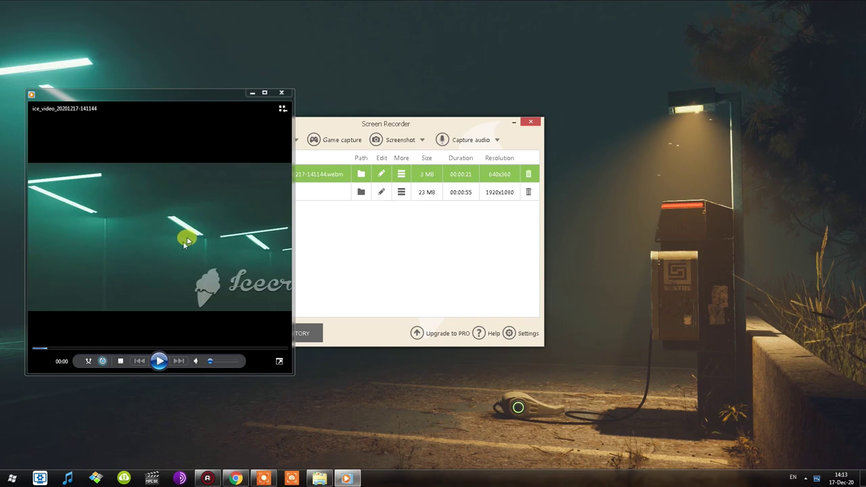
{"action": "left_click", "coordinate": [280, 93]}
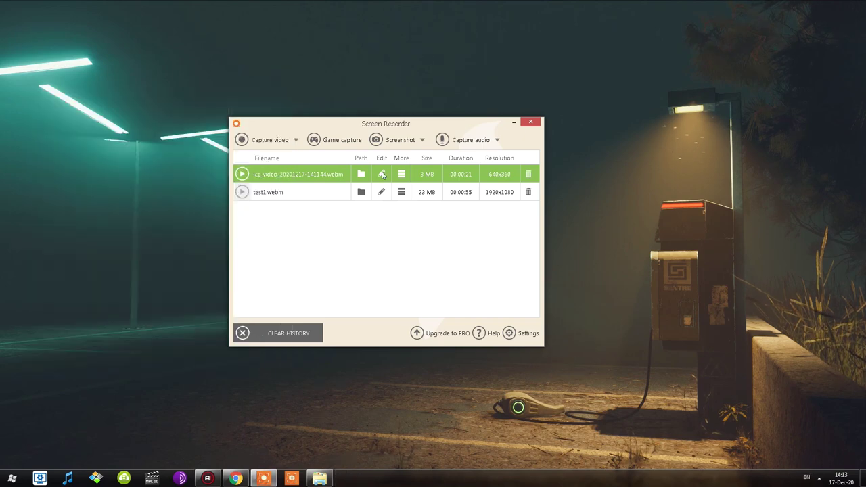
Open the 640x360 recording for editing and trim it to the range from 00:07 to 00:15.
{"action": "left_click", "coordinate": [383, 175]}
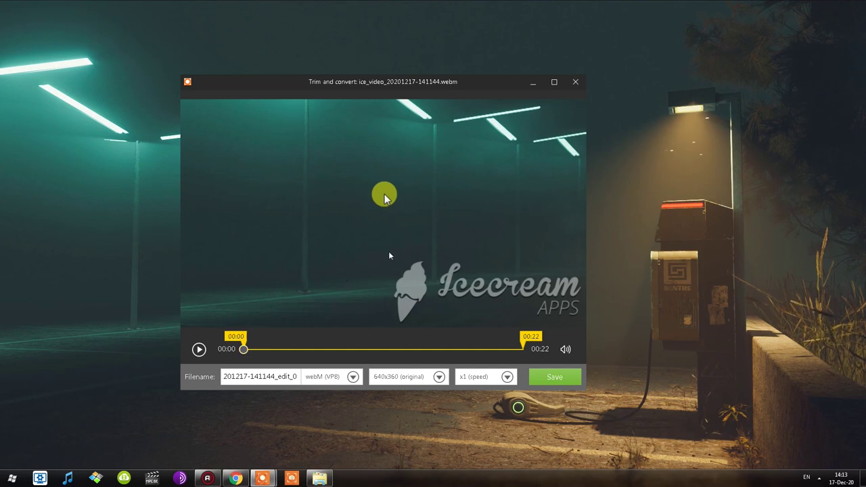
{"action": "left_click_drag", "start_coordinate": [243, 349], "coordinate": [266, 349]}
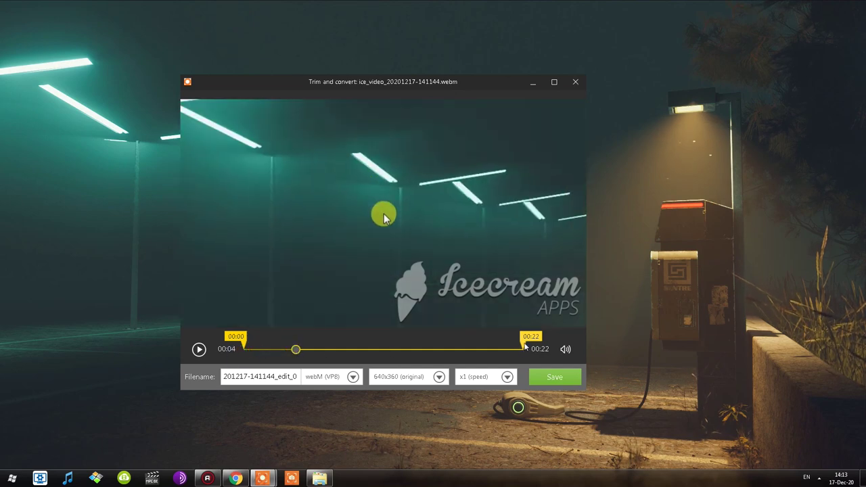
{"action": "left_click_drag", "start_coordinate": [530, 341], "coordinate": [436, 340]}
{"action": "left_click_drag", "start_coordinate": [248, 336], "coordinate": [333, 336]}
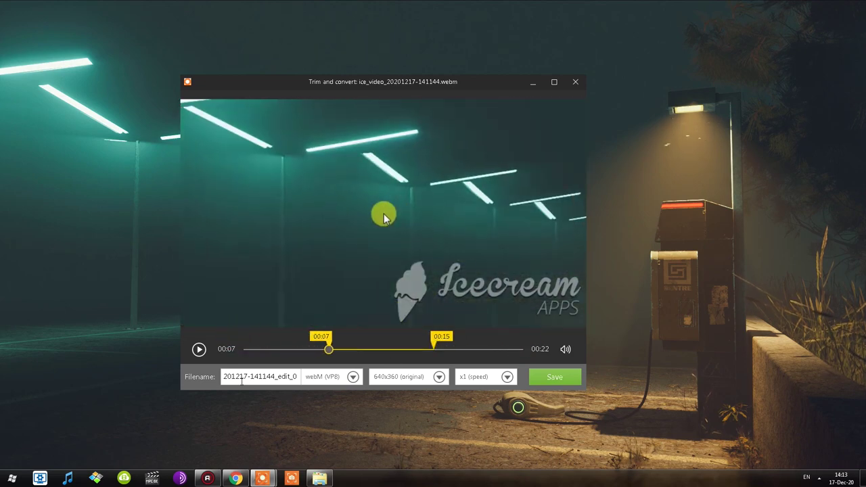
Set the edited video's resolution to 720p 1280x720 and check the speed options.
{"action": "left_click", "coordinate": [425, 380]}
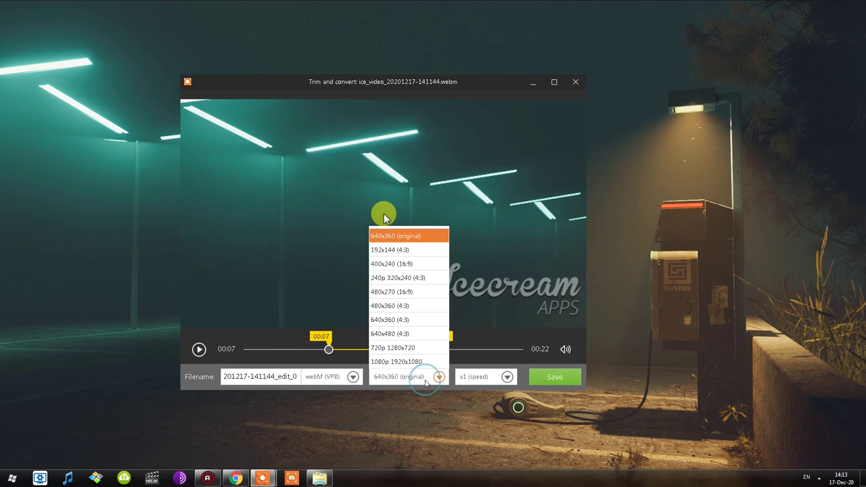
{"action": "left_click", "coordinate": [406, 348]}
{"action": "left_click", "coordinate": [475, 379]}
{"action": "left_click", "coordinate": [476, 379]}
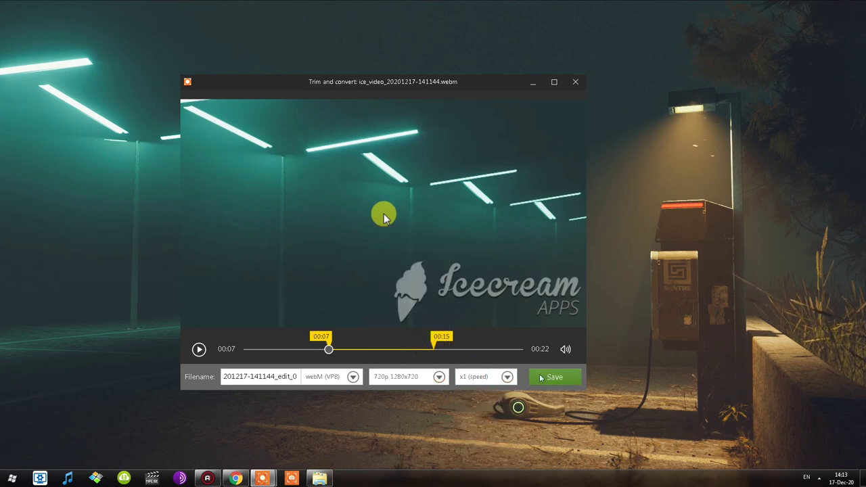
Name the trimmed video editd1, save it and close the editor.
{"action": "double_click", "coordinate": [286, 377]}
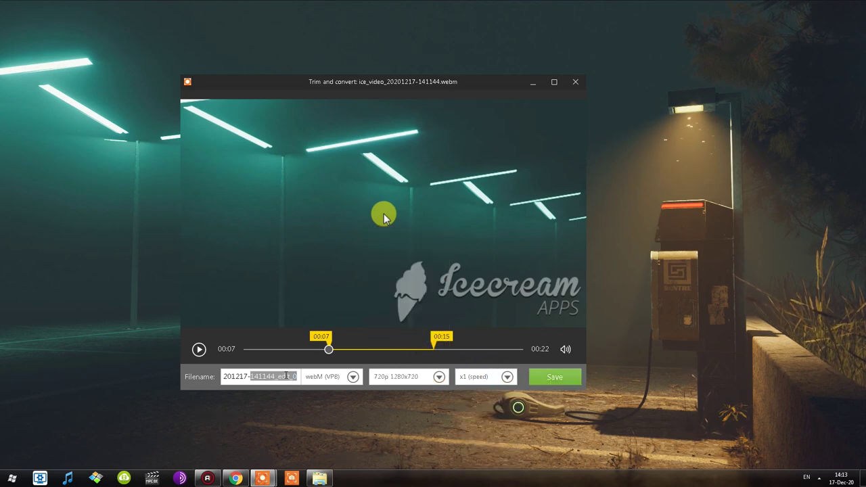
{"action": "key", "text": "ctrl+a"}
{"action": "type", "text": "edito"}
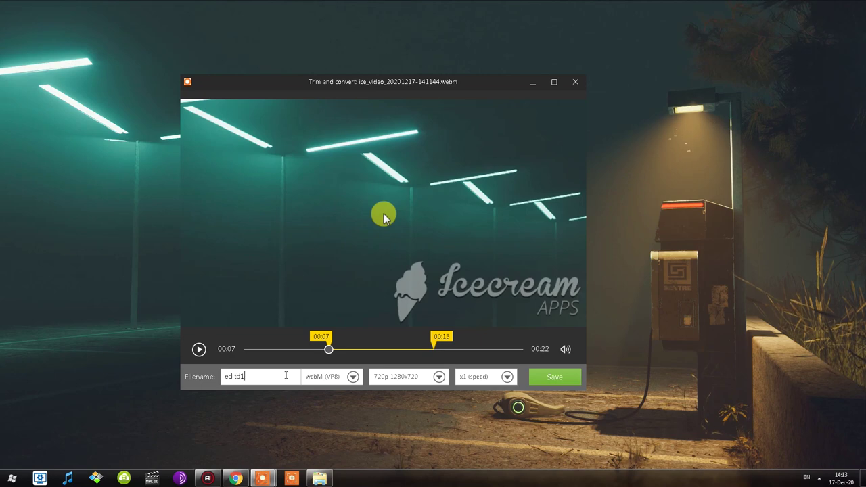
{"action": "key", "text": "Return"}
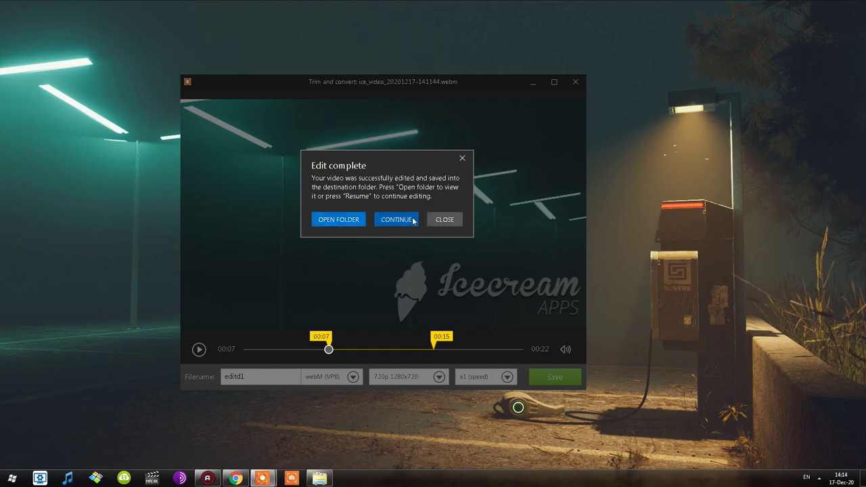
{"action": "left_click", "coordinate": [447, 219]}
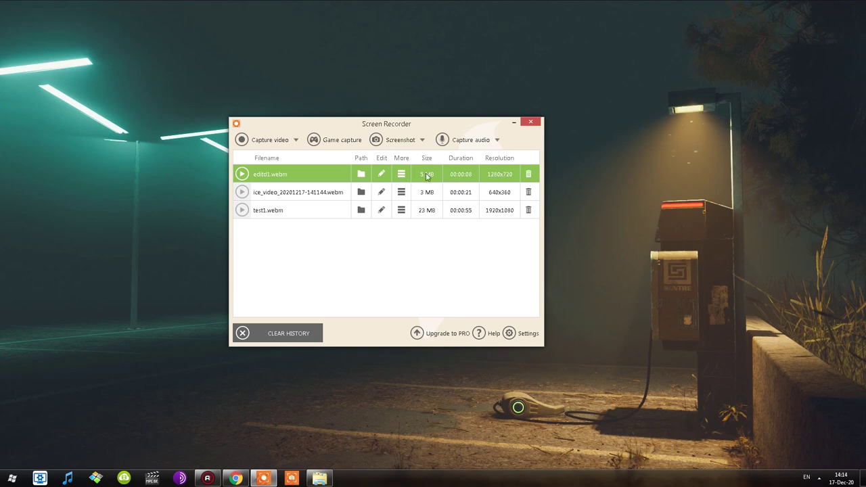
Convert editd1.webm to a GIF at 640x360 (4:3).
{"action": "left_click", "coordinate": [402, 175]}
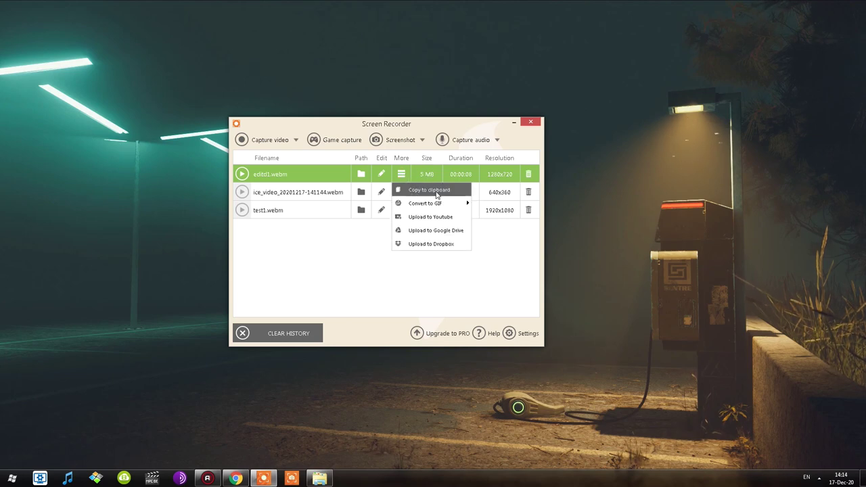
{"action": "mouse_move", "coordinate": [433, 208]}
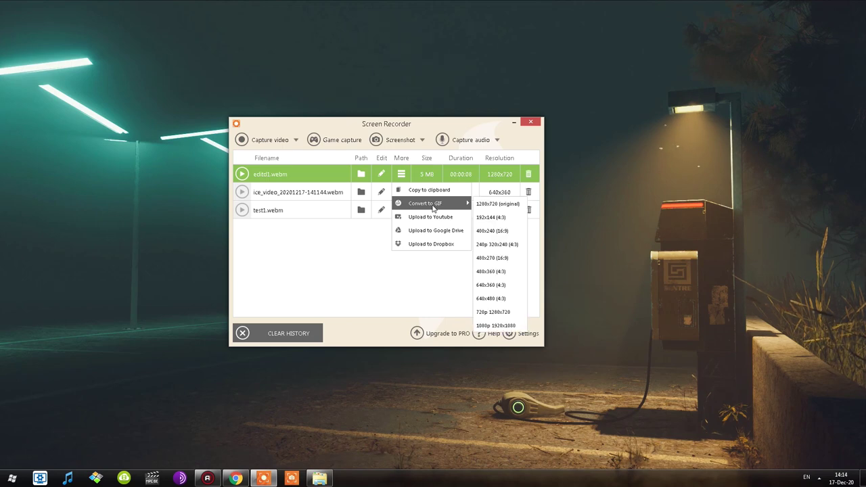
{"action": "left_click", "coordinate": [498, 285]}
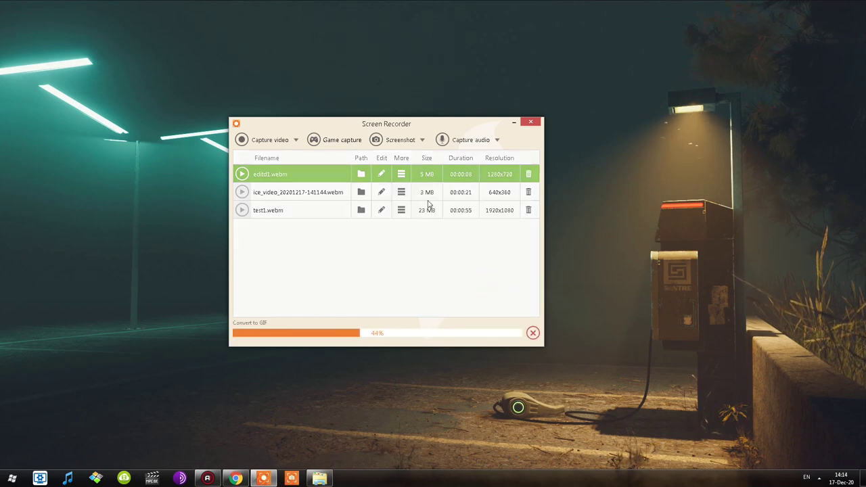
Try to upload editd1.webm to YouTube, allowing Icecream Screen Recorder access through Windows Firewall.
{"action": "left_click", "coordinate": [401, 192]}
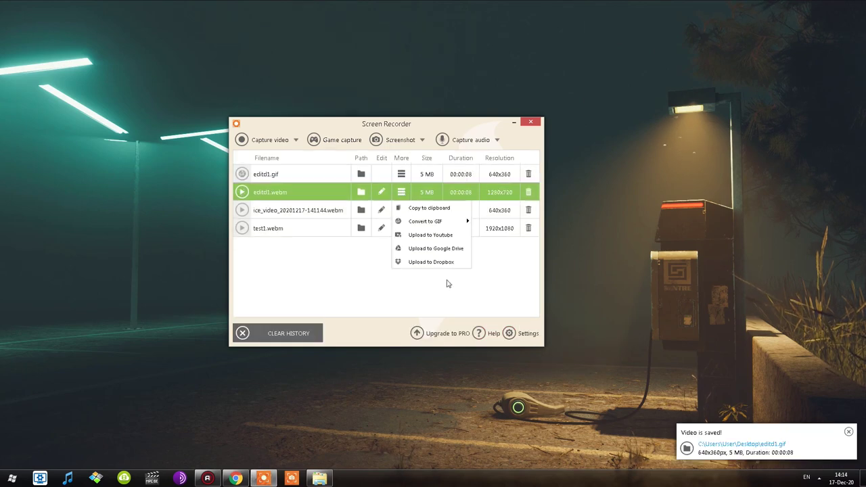
{"action": "left_click", "coordinate": [431, 235]}
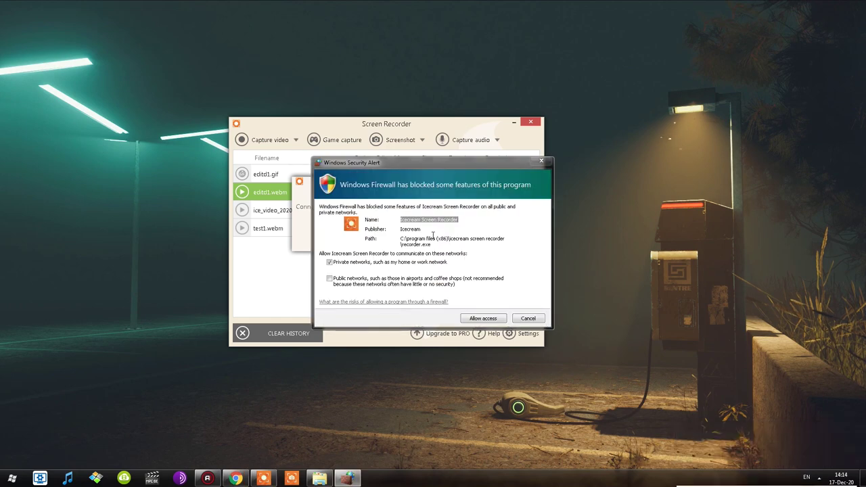
{"action": "left_click_drag", "start_coordinate": [410, 167], "coordinate": [541, 264]}
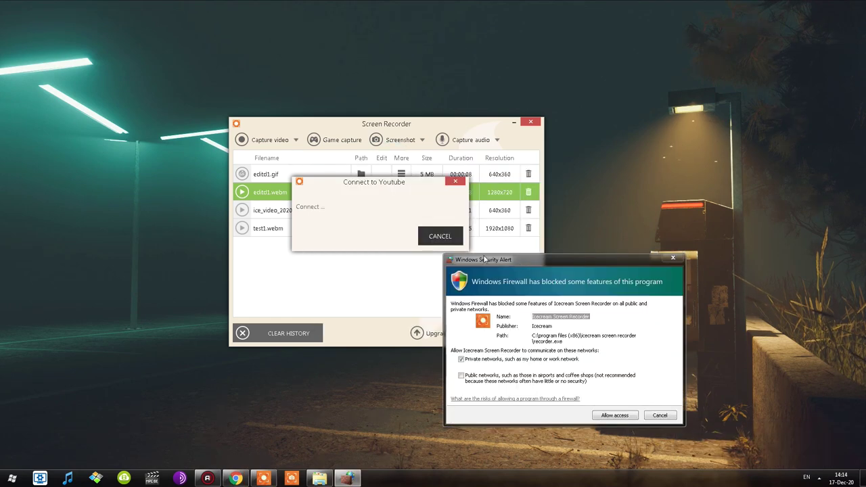
{"action": "left_click", "coordinate": [617, 417]}
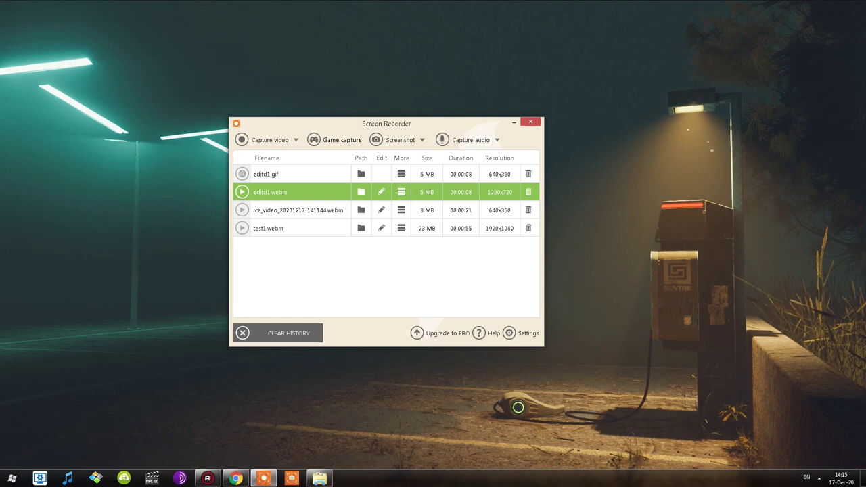
{"action": "left_click", "coordinate": [402, 193]}
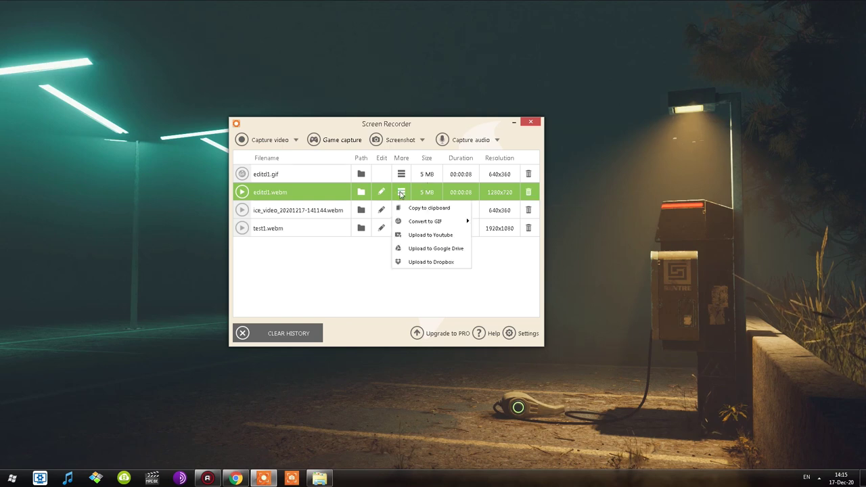
{"action": "left_click", "coordinate": [414, 236]}
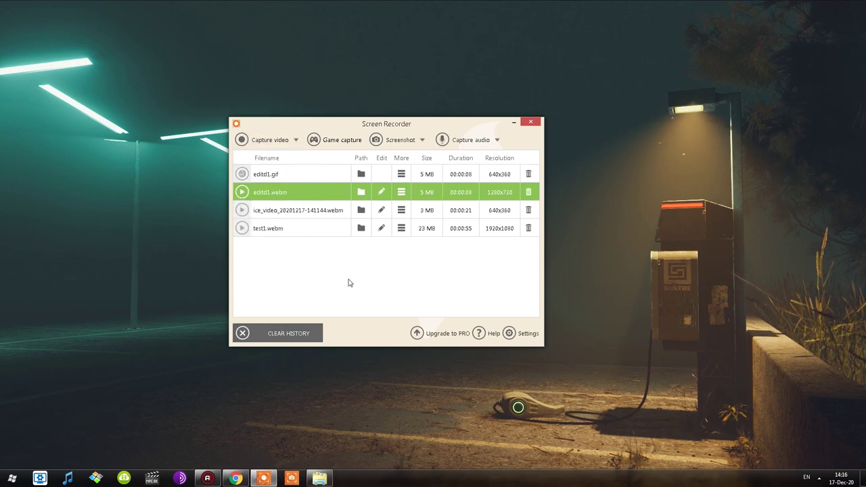
Open the PRO upgrade page and look it over.
{"action": "left_click", "coordinate": [437, 337]}
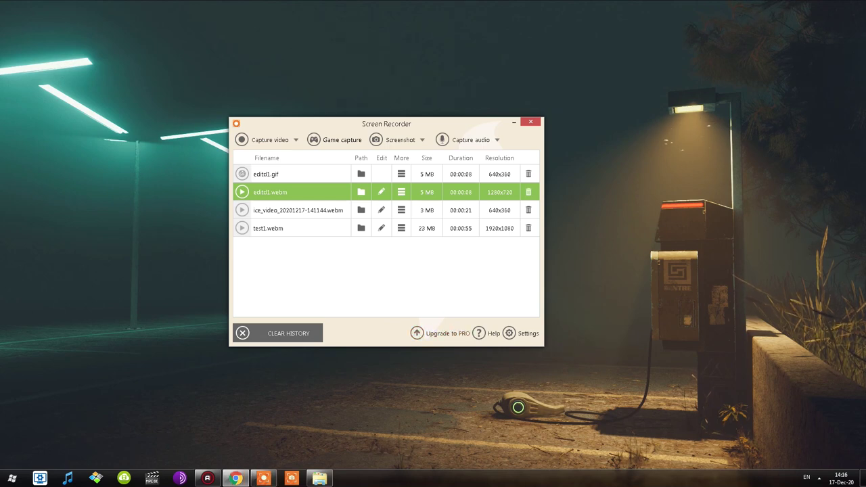
{"action": "scroll", "coordinate": [399, 175], "scroll_direction": "up", "scroll_amount": 2}
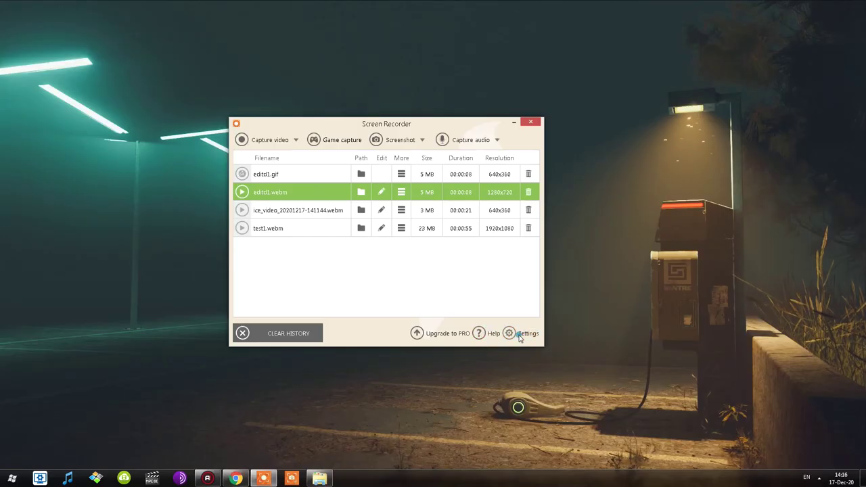
Turn off automatic update checks and enable the area selection zoomer in the recorder's system settings.
{"action": "left_click", "coordinate": [520, 334]}
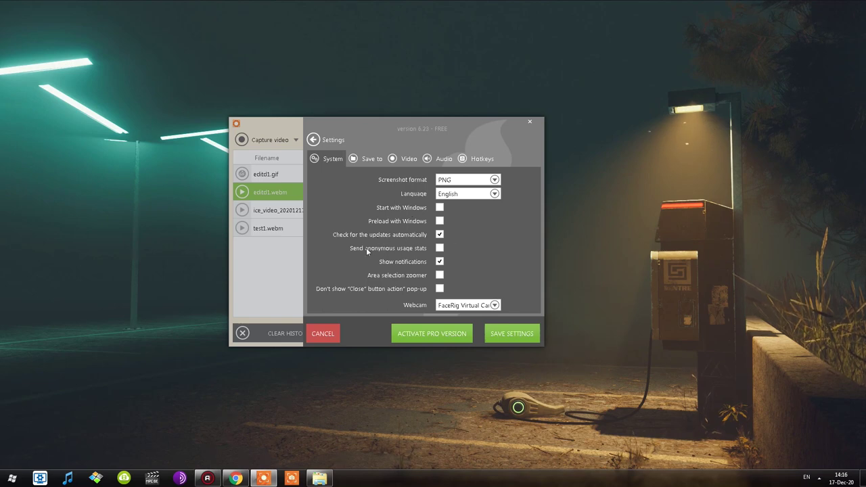
{"action": "left_click", "coordinate": [440, 234]}
{"action": "left_click", "coordinate": [438, 278]}
Check the available webcam devices and the settings for where videos and screenshots are saved.
{"action": "left_click", "coordinate": [464, 306]}
{"action": "left_click", "coordinate": [464, 308]}
{"action": "left_click", "coordinate": [457, 305]}
{"action": "left_click", "coordinate": [457, 305]}
{"action": "left_click", "coordinate": [369, 161]}
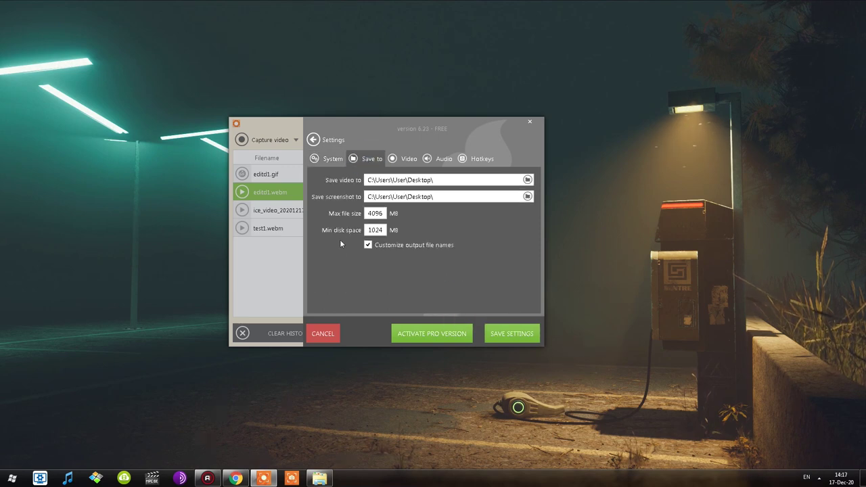
Try to change the output video format to MP4 (MPEG4) in the video settings.
{"action": "left_click", "coordinate": [402, 163]}
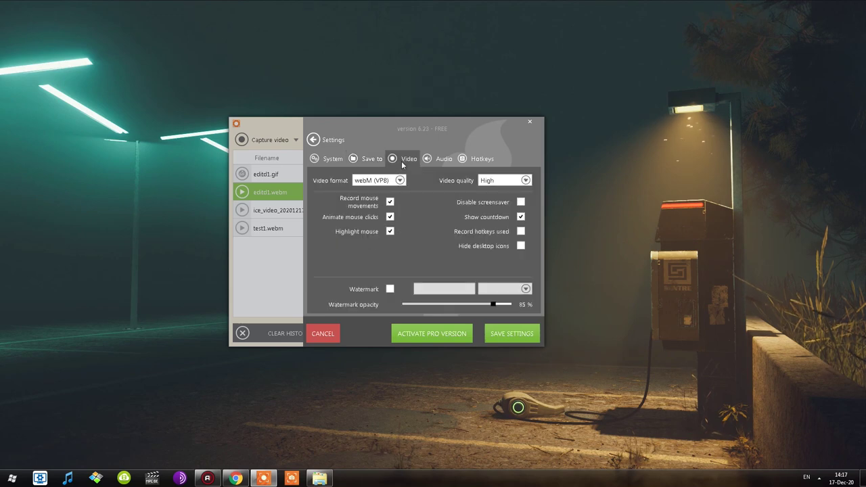
{"action": "left_click", "coordinate": [382, 181]}
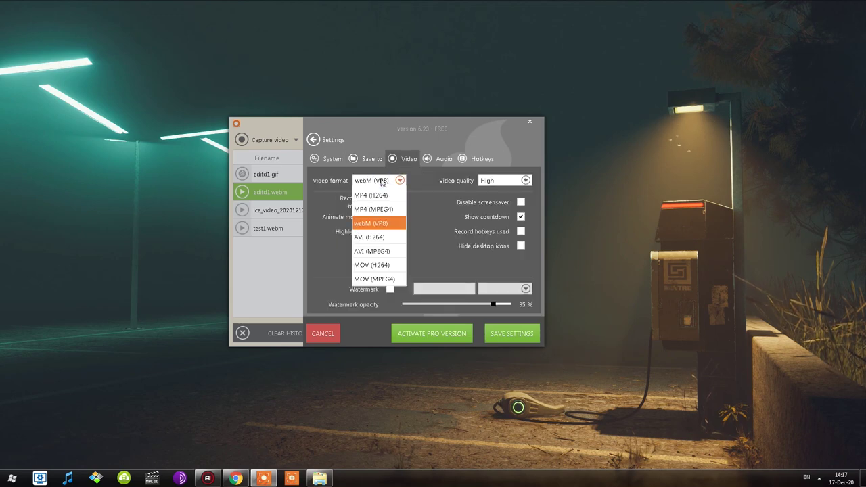
{"action": "left_click", "coordinate": [377, 211]}
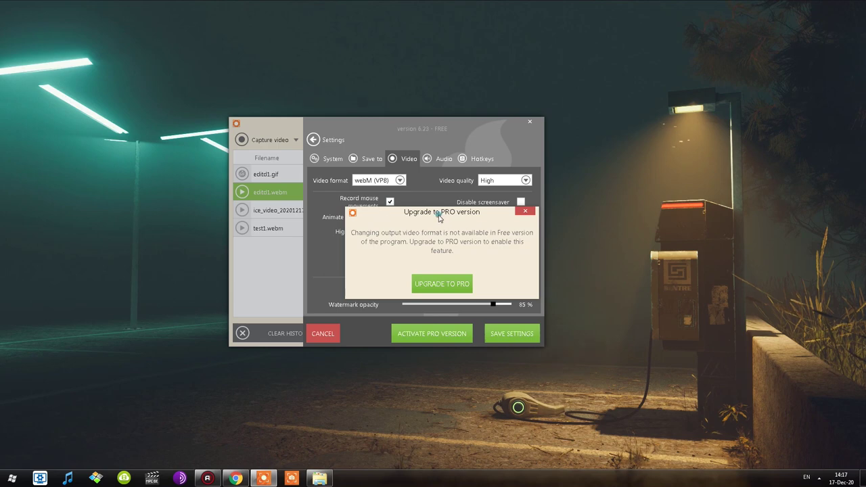
Try to set the video quality to Low.
{"action": "left_click", "coordinate": [495, 180]}
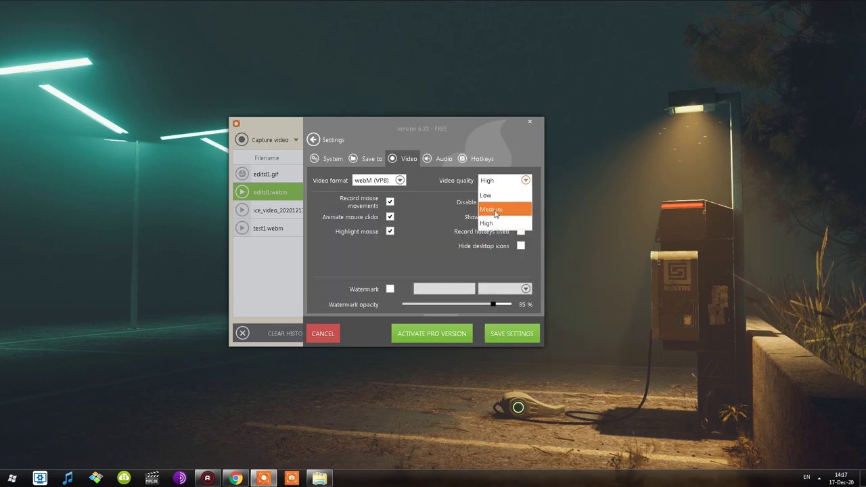
{"action": "left_click", "coordinate": [495, 198]}
{"action": "left_click", "coordinate": [525, 212]}
{"action": "left_click", "coordinate": [504, 179]}
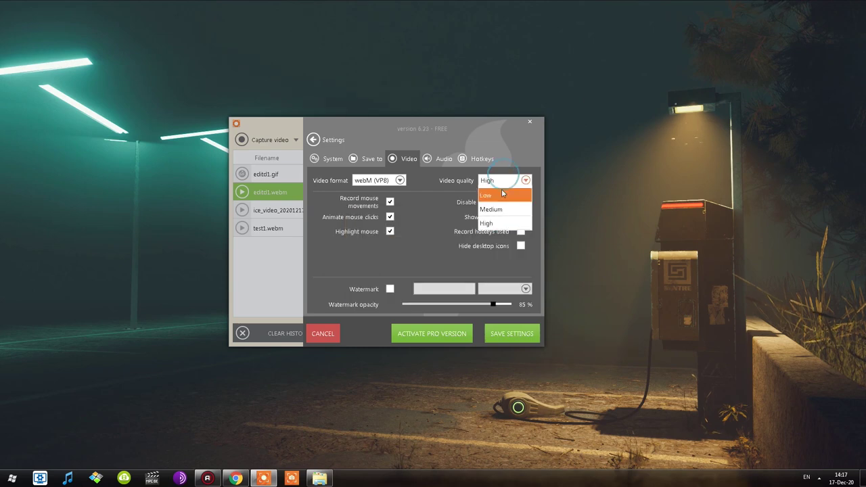
{"action": "left_click", "coordinate": [504, 200]}
{"action": "left_click", "coordinate": [526, 211]}
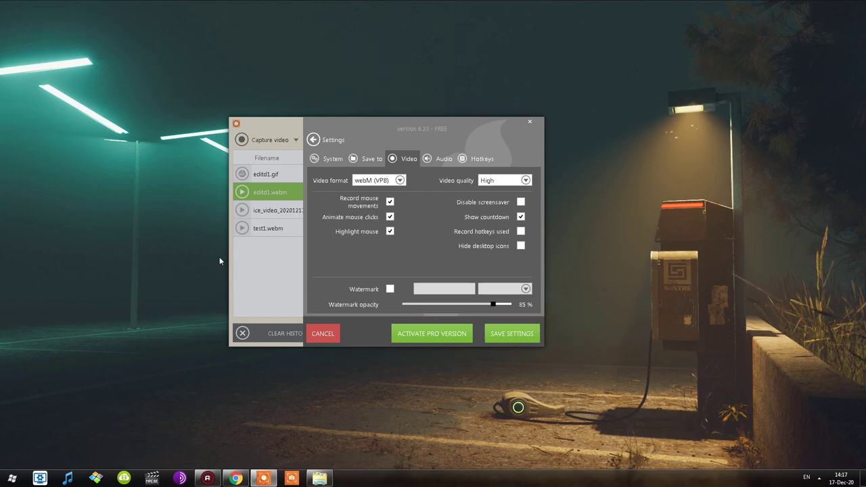
Try to turn off the countdown shown before recording and dismiss the upgrade notice.
{"action": "left_click", "coordinate": [520, 217]}
{"action": "left_click_drag", "start_coordinate": [490, 213], "coordinate": [404, 245]}
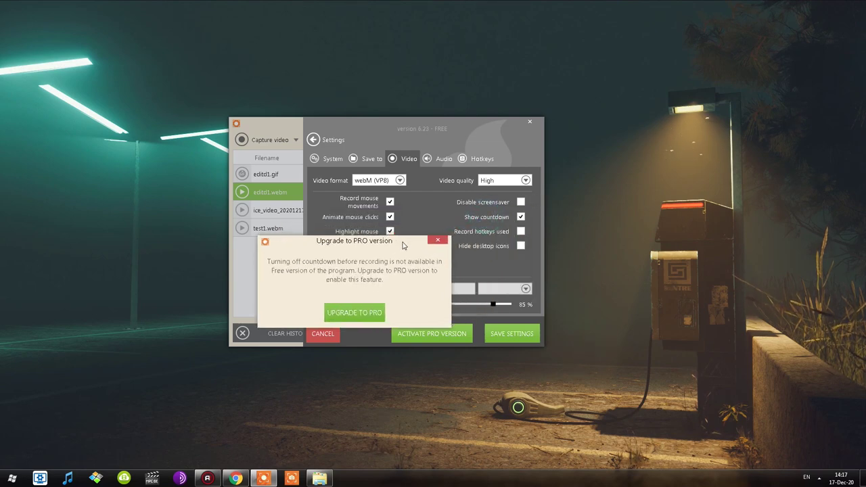
{"action": "left_click", "coordinate": [437, 241]}
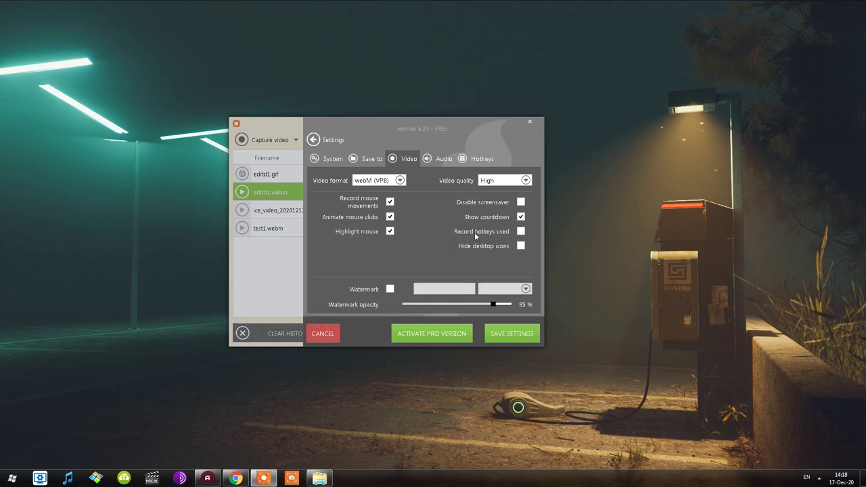
Enable recording of used hotkeys and hiding of desktop icons, and try to add a watermark.
{"action": "left_click", "coordinate": [520, 233]}
{"action": "left_click", "coordinate": [521, 246]}
{"action": "left_click", "coordinate": [391, 290]}
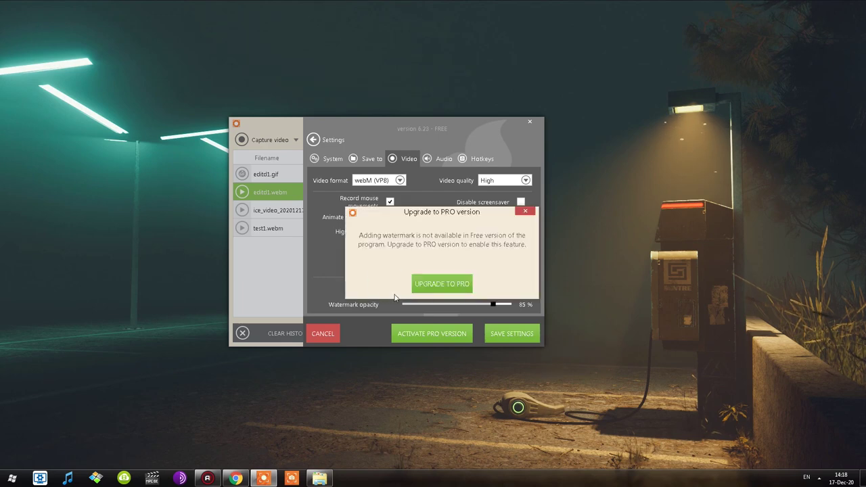
{"action": "left_click", "coordinate": [525, 210]}
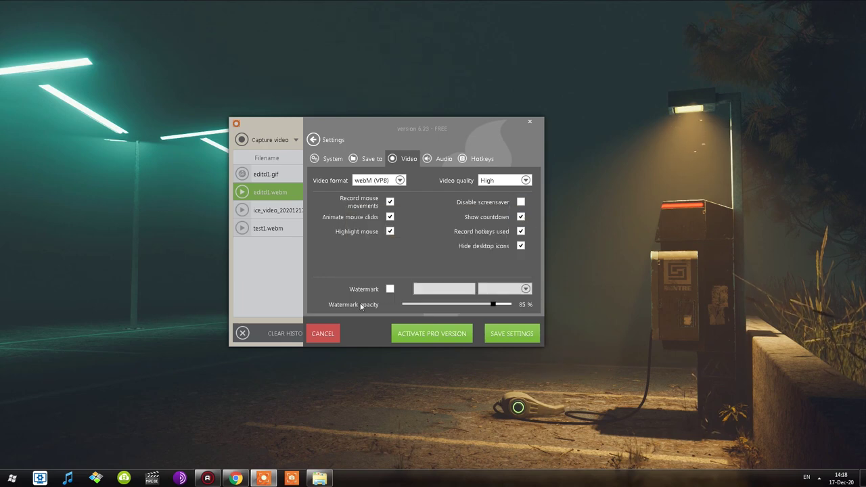
Open the system mixer from the audio settings, inspect the Volume Mixer and Sound windows, and close them.
{"action": "left_click", "coordinate": [439, 160]}
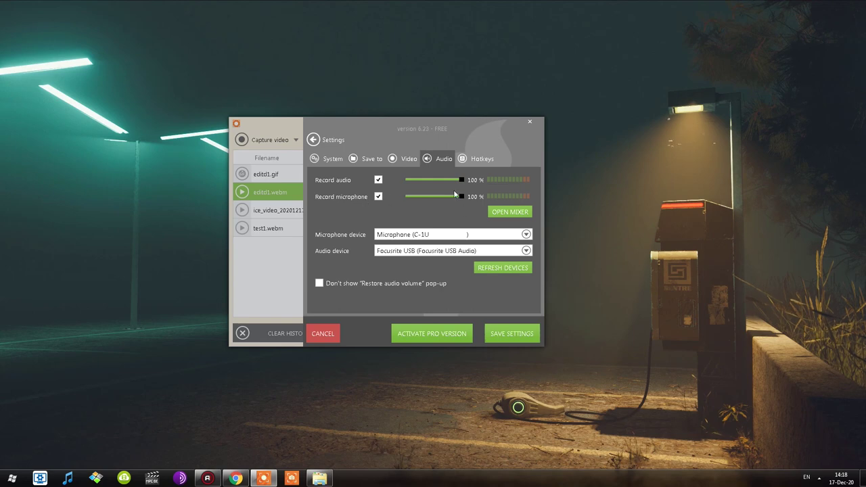
{"action": "left_click", "coordinate": [499, 213]}
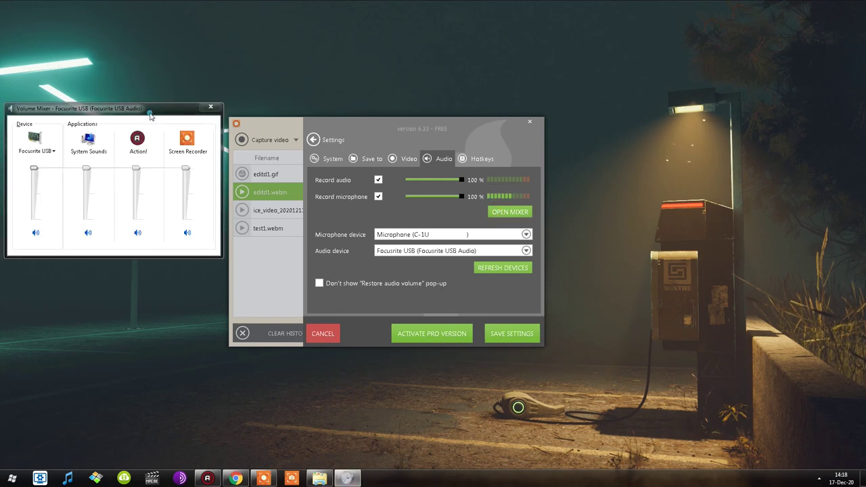
{"action": "left_click_drag", "start_coordinate": [162, 75], "coordinate": [124, 270]}
{"action": "left_click_drag", "start_coordinate": [119, 107], "coordinate": [125, 75]}
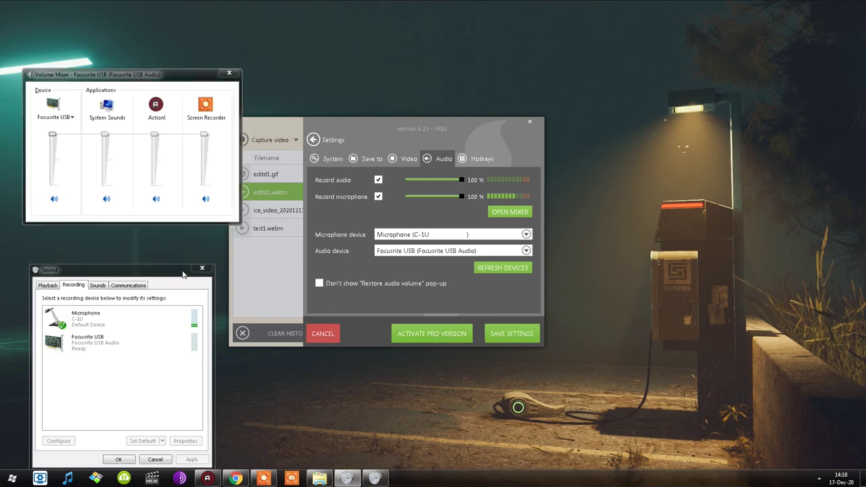
{"action": "left_click", "coordinate": [201, 268]}
{"action": "left_click", "coordinate": [227, 73]}
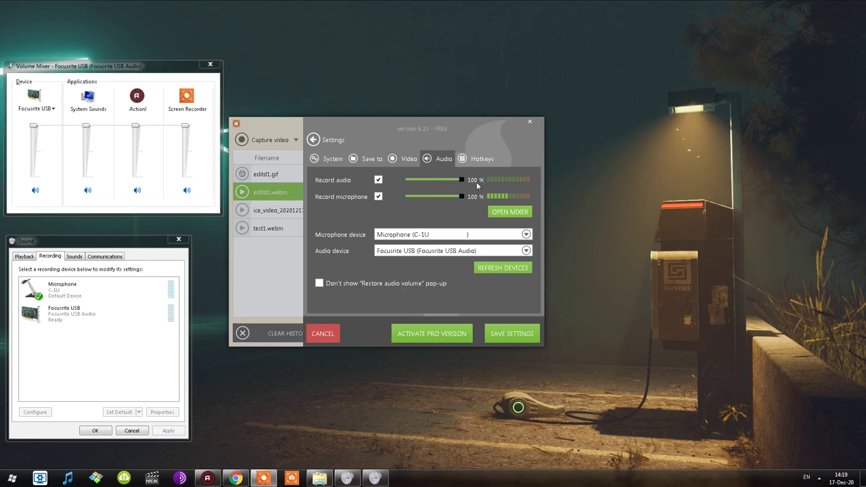
Try the microphone recording volume control and check the microphone's levels in its Windows device properties.
{"action": "mouse_move", "coordinate": [463, 196]}
{"action": "left_mouse_down"}
{"action": "mouse_move", "coordinate": [413, 197]}
{"action": "mouse_move", "coordinate": [465, 198]}
{"action": "left_mouse_up"}
{"action": "double_click", "coordinate": [74, 288]}
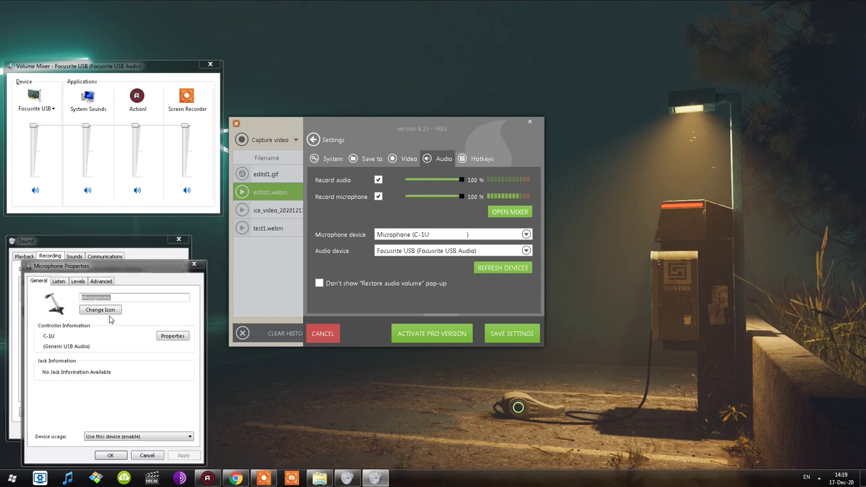
{"action": "left_click", "coordinate": [78, 281]}
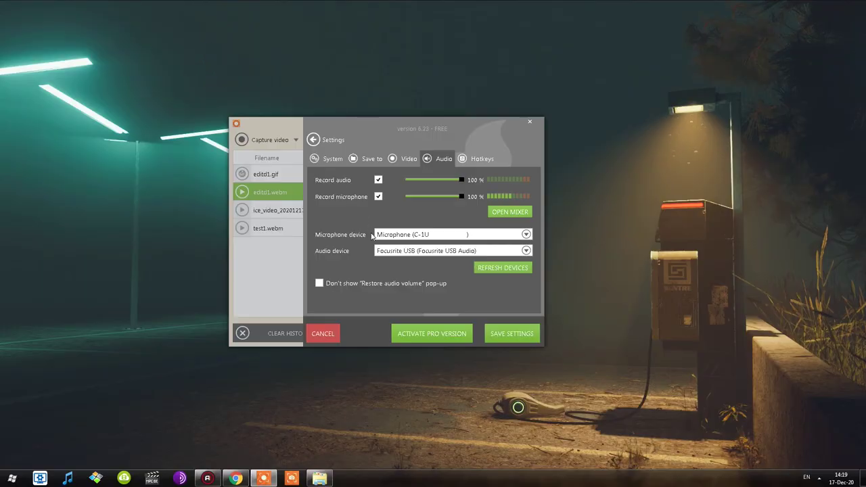
Check the microphone and audio device choices, keeping Focusrite USB (Focusrite USB Audio) as the audio device.
{"action": "left_click", "coordinate": [395, 234]}
{"action": "left_click", "coordinate": [399, 234]}
{"action": "left_click", "coordinate": [399, 251]}
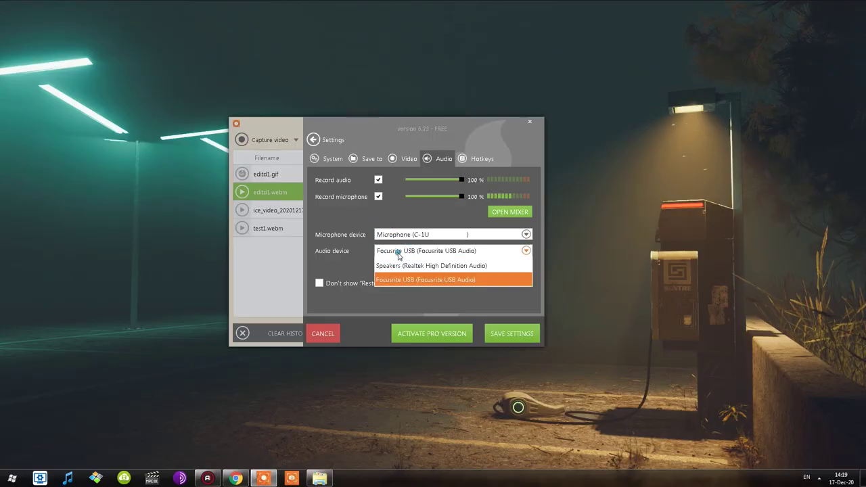
{"action": "left_click", "coordinate": [379, 277]}
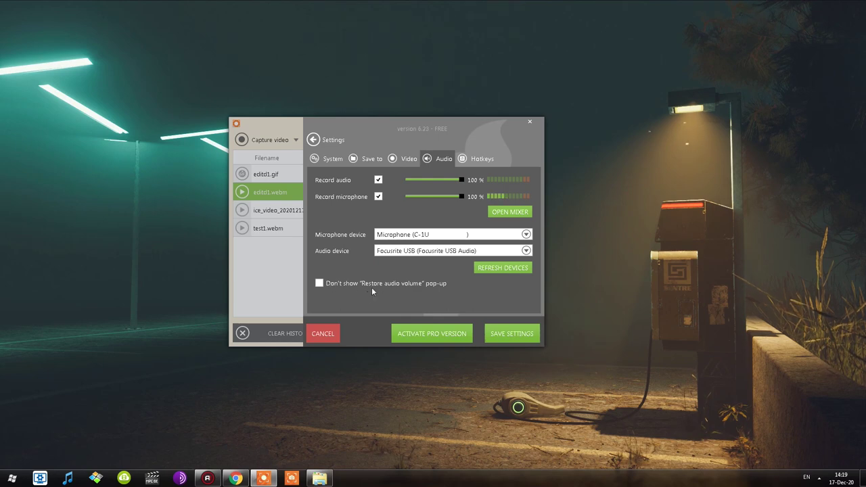
Review the recorder's hotkey assignments and recheck the video recording options.
{"action": "left_click", "coordinate": [472, 160]}
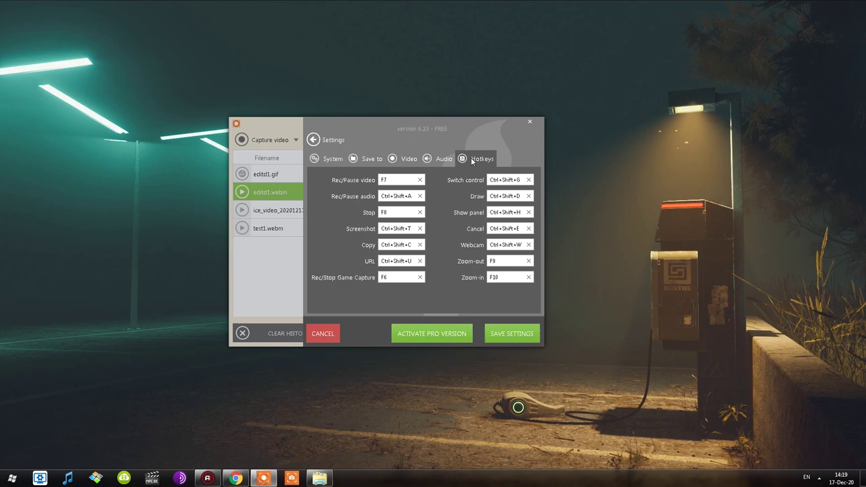
{"action": "left_click", "coordinate": [404, 163]}
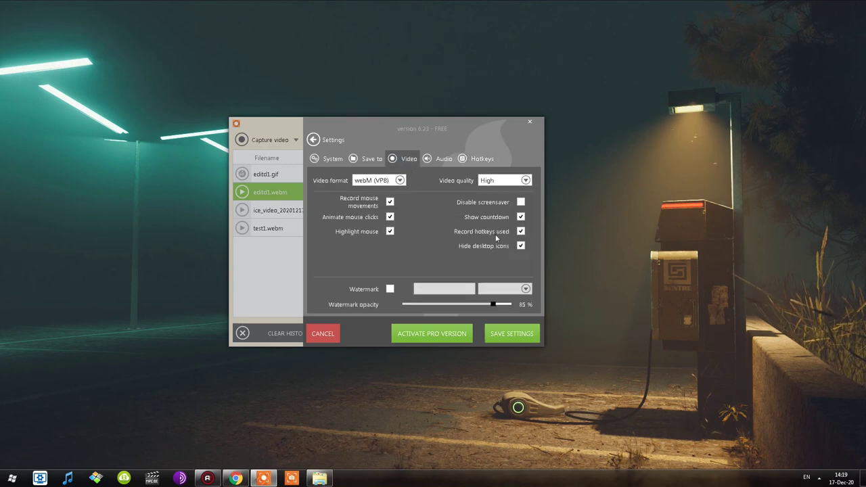
{"action": "left_click", "coordinate": [483, 161]}
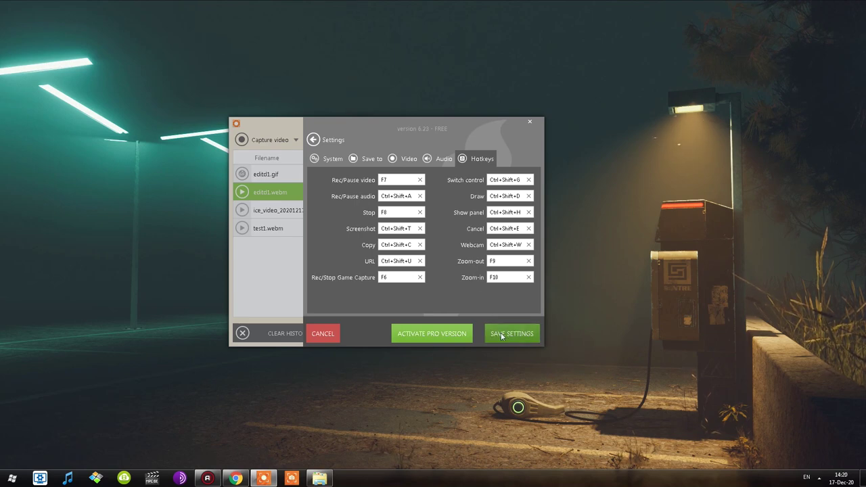
Open the PRO licence key prompt, dismiss it without entering a key, and save the recorder settings.
{"action": "left_click", "coordinate": [446, 333]}
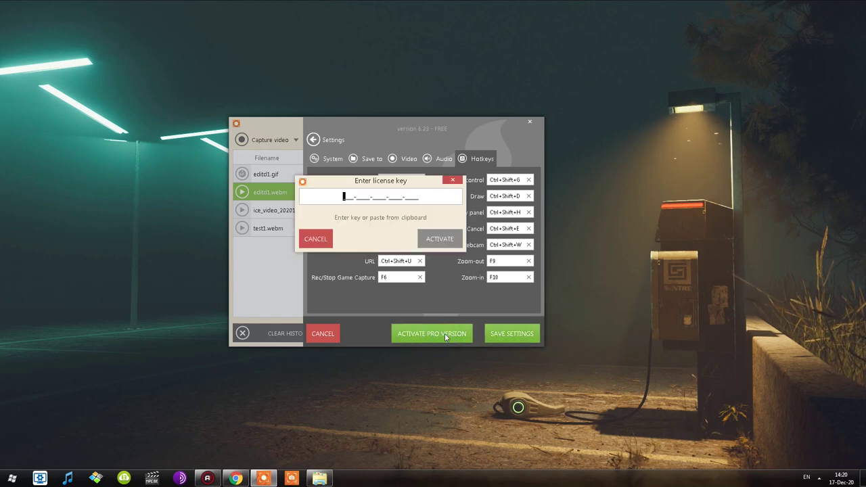
{"action": "left_click", "coordinate": [452, 180]}
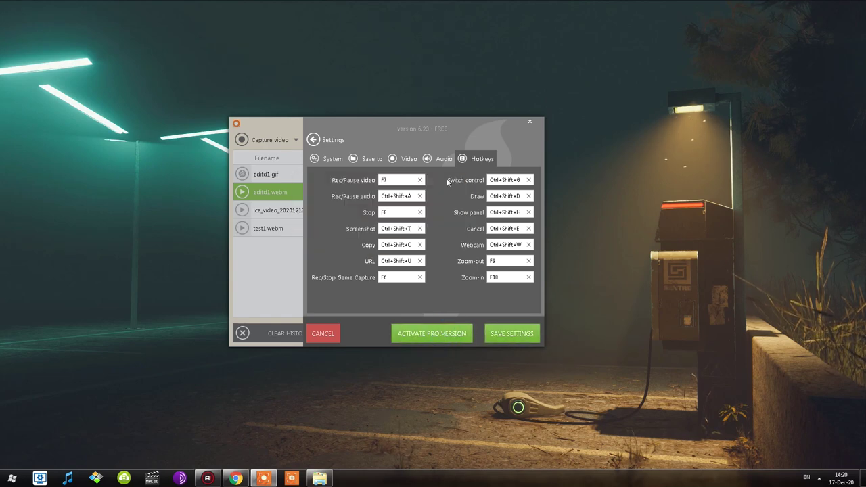
{"action": "left_click", "coordinate": [509, 333]}
Set up a full-screen video capture of Display 1 and look through the available recording area sizes.
{"action": "left_click", "coordinate": [282, 140]}
{"action": "mouse_move", "coordinate": [276, 161]}
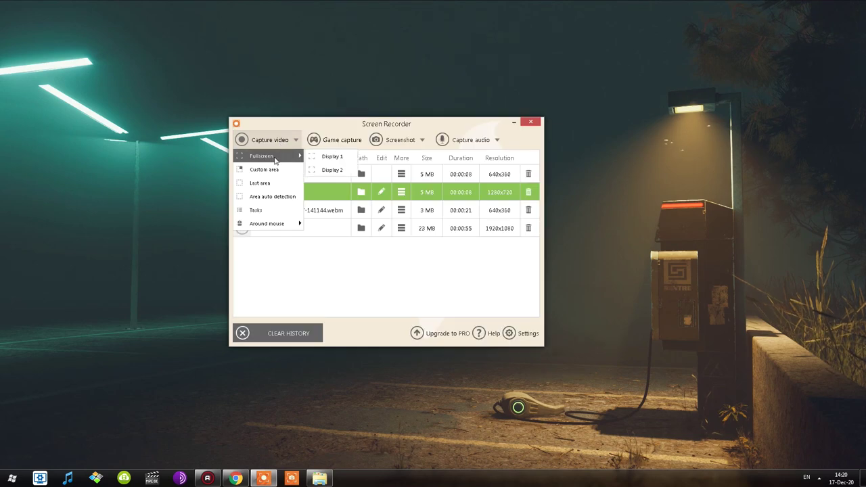
{"action": "left_click", "coordinate": [334, 157]}
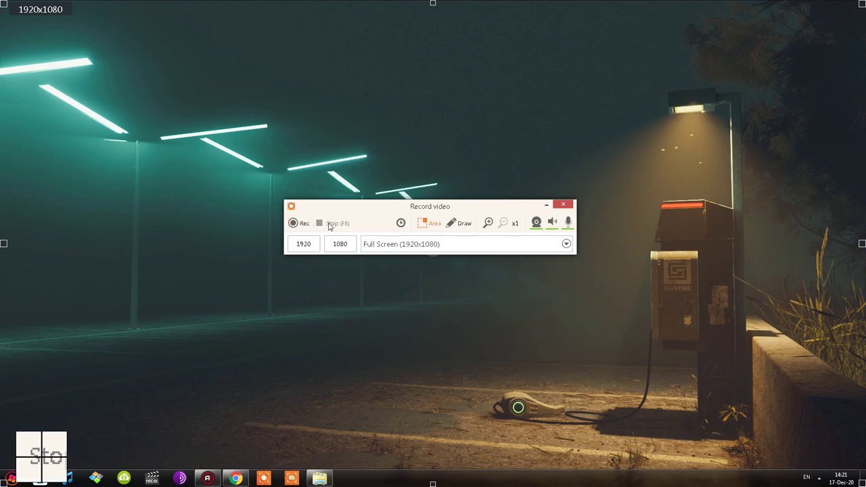
{"action": "left_click", "coordinate": [399, 245]}
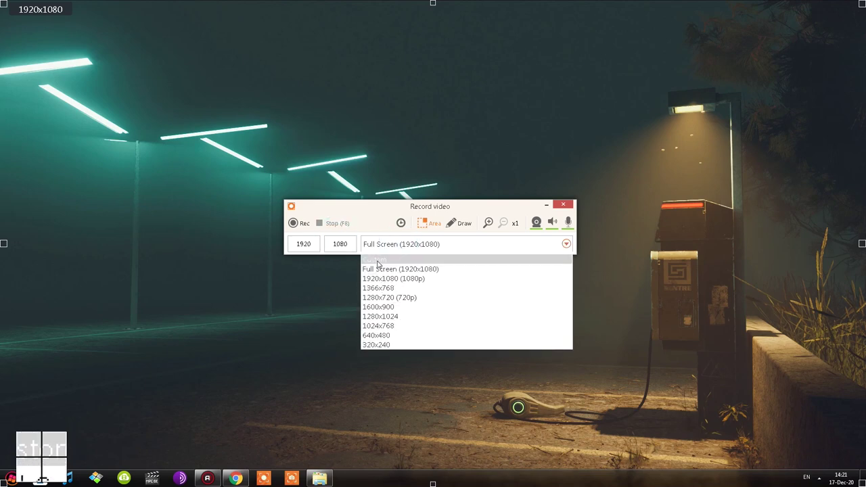
{"action": "left_click", "coordinate": [369, 206]}
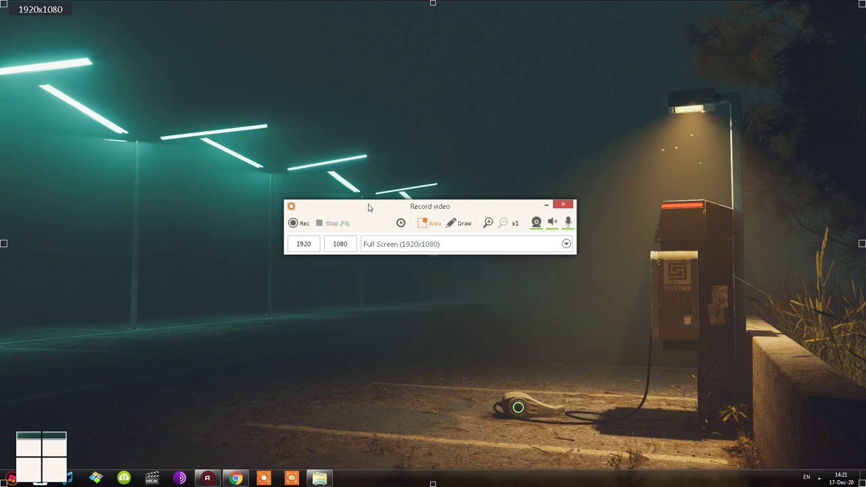
Try to make the recording stop automatically after 10 min, and recheck the other stop-time choices.
{"action": "left_click", "coordinate": [402, 224]}
{"action": "left_click", "coordinate": [390, 244]}
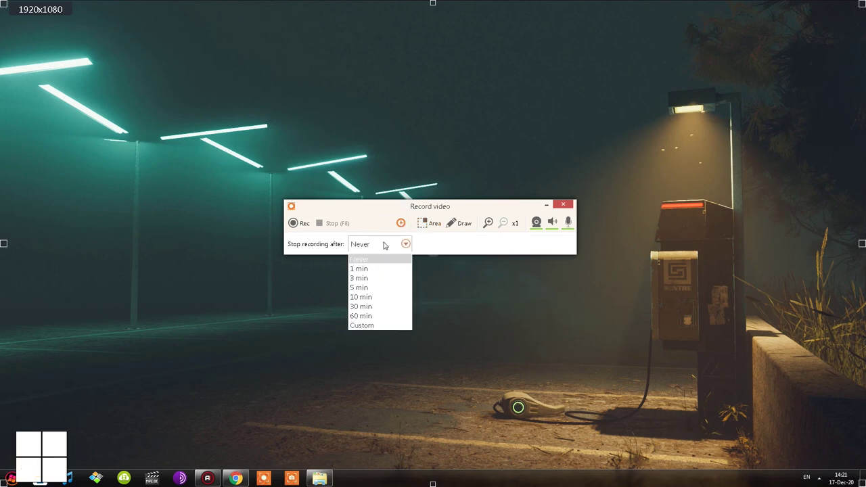
{"action": "left_click", "coordinate": [363, 297]}
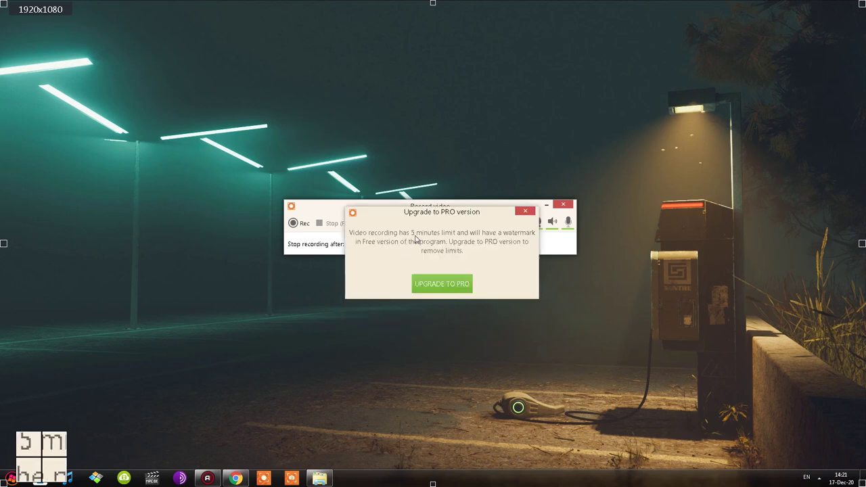
{"action": "left_click", "coordinate": [527, 212]}
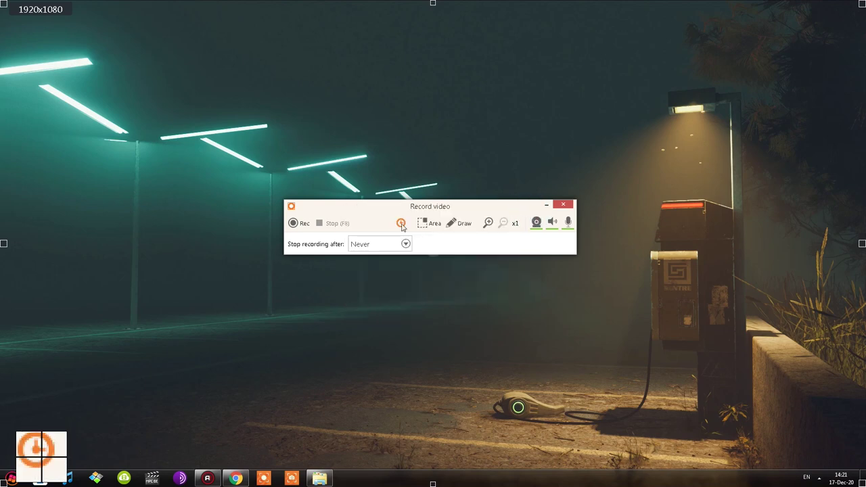
{"action": "left_click", "coordinate": [380, 245]}
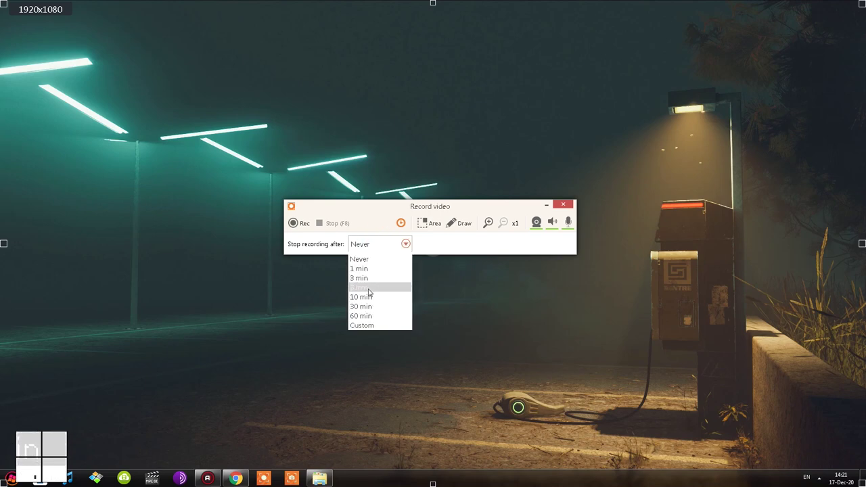
{"action": "left_click", "coordinate": [401, 222]}
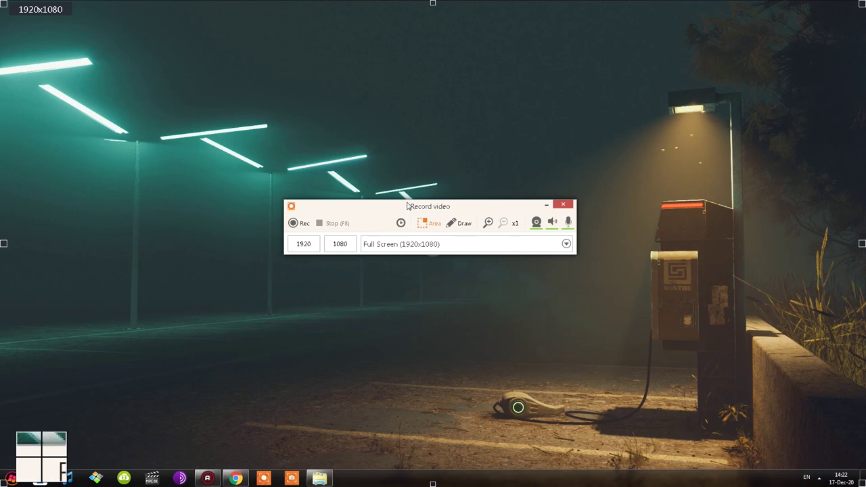
Draw a red freehand line, an arrow and a filled highlight block on the desktop, and add the text "ertd".
{"action": "left_click", "coordinate": [453, 224]}
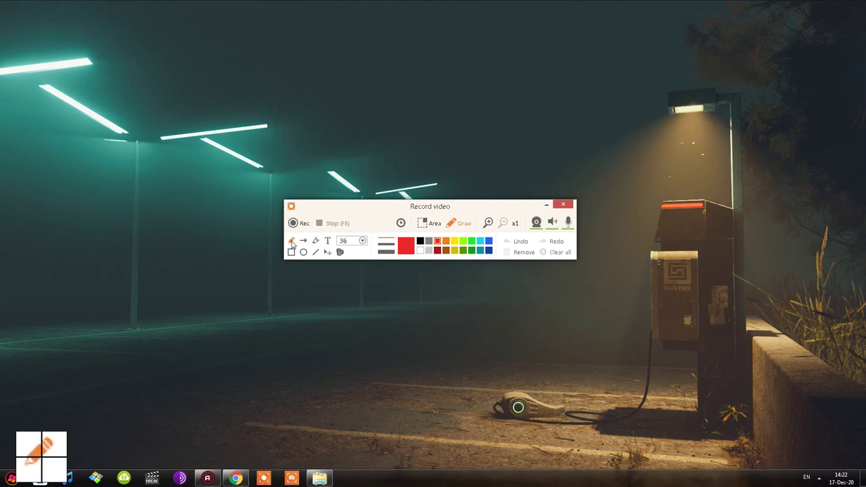
{"action": "left_click_drag", "start_coordinate": [264, 128], "coordinate": [359, 119]}
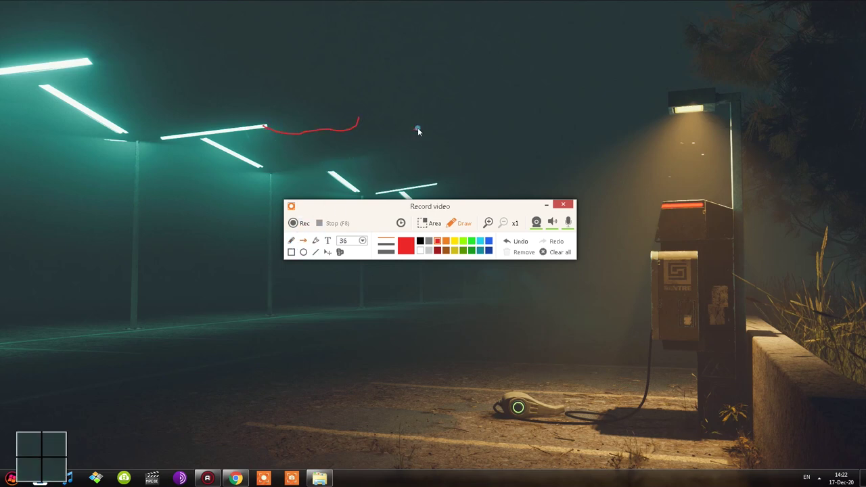
{"action": "left_click_drag", "start_coordinate": [412, 131], "coordinate": [460, 108]}
{"action": "left_click", "coordinate": [315, 240]}
{"action": "left_click_drag", "start_coordinate": [476, 143], "coordinate": [531, 103]}
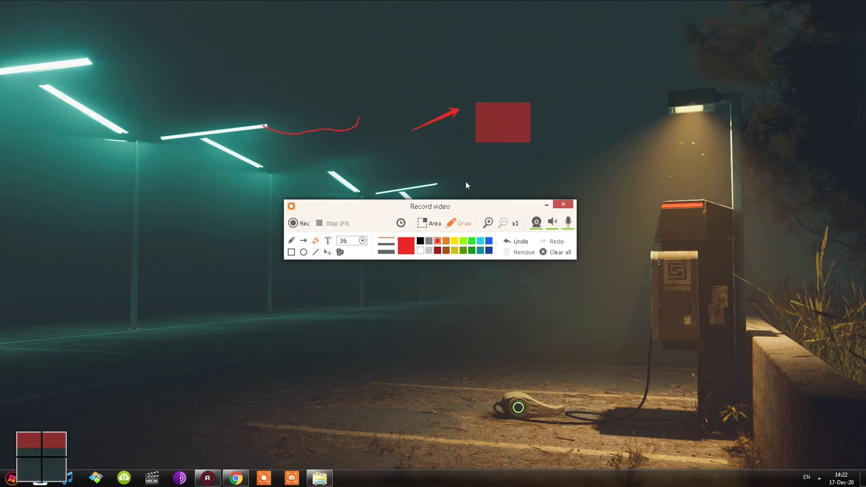
{"action": "left_click", "coordinate": [327, 242]}
{"action": "left_click", "coordinate": [205, 143]}
{"action": "type", "text": "ertd"}
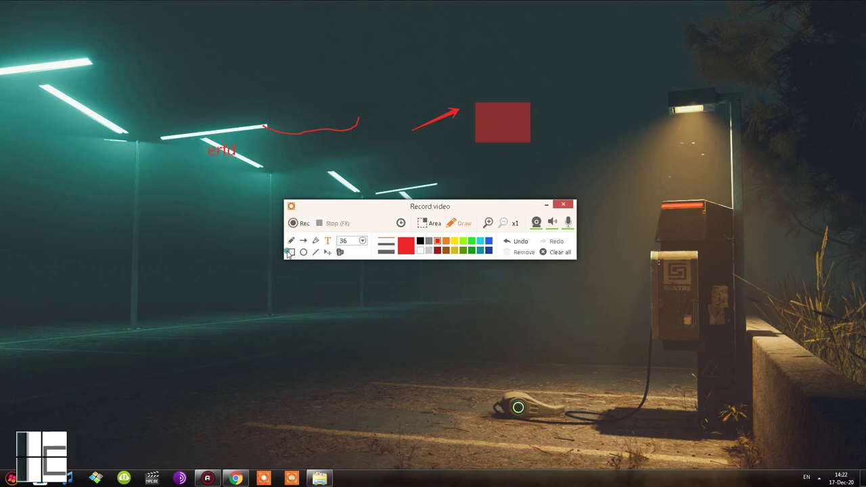
Draw a red rectangle outline, an ellipse and a straight line, and move the rectangle upward.
{"action": "left_click", "coordinate": [291, 252]}
{"action": "left_click_drag", "start_coordinate": [174, 235], "coordinate": [221, 279]}
{"action": "left_click", "coordinate": [303, 252]}
{"action": "left_click_drag", "start_coordinate": [300, 294], "coordinate": [343, 326]}
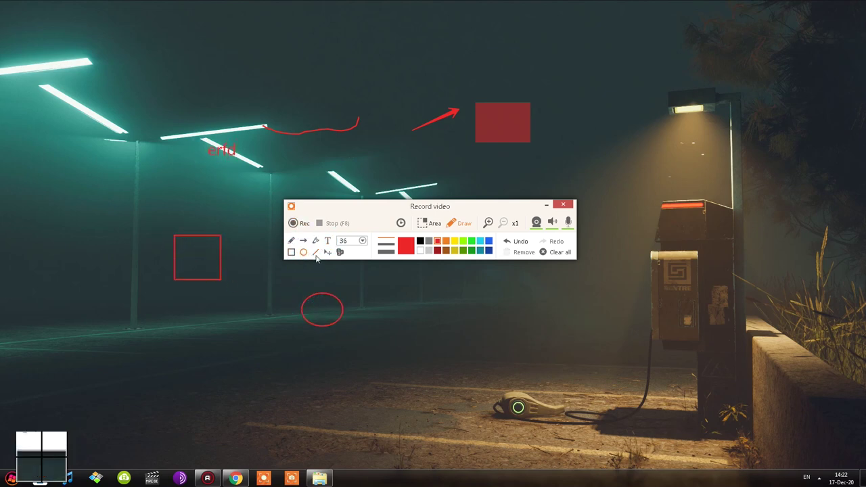
{"action": "left_click", "coordinate": [315, 252]}
{"action": "left_click_drag", "start_coordinate": [392, 301], "coordinate": [469, 290]}
{"action": "left_click", "coordinate": [329, 253]}
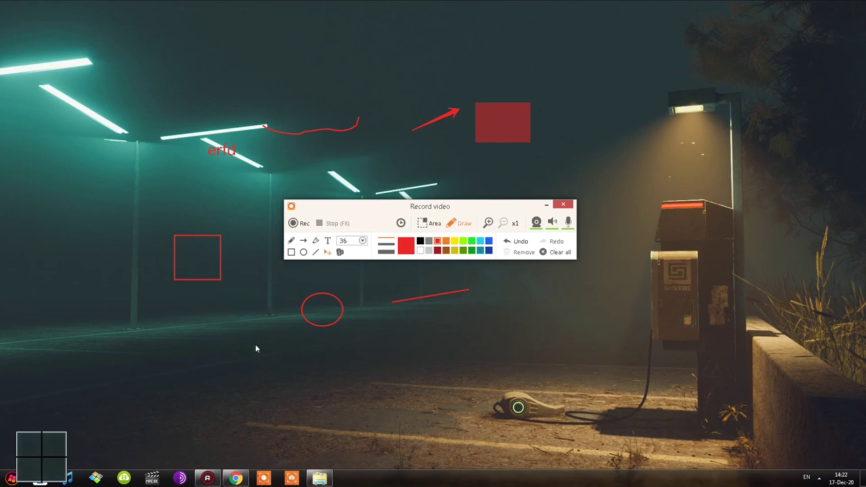
{"action": "left_click_drag", "start_coordinate": [204, 236], "coordinate": [218, 183]}
Place five red numbered markers, 1 to 5, across the upper part of the desktop.
{"action": "left_click", "coordinate": [339, 252]}
{"action": "left_click", "coordinate": [153, 93]}
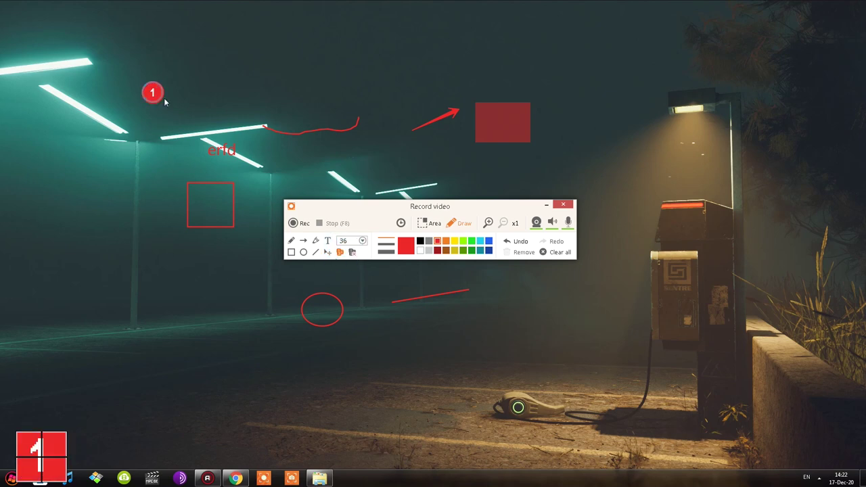
{"action": "left_click", "coordinate": [280, 49]}
{"action": "left_click", "coordinate": [420, 43]}
{"action": "left_click", "coordinate": [565, 46]}
{"action": "left_click", "coordinate": [595, 104]}
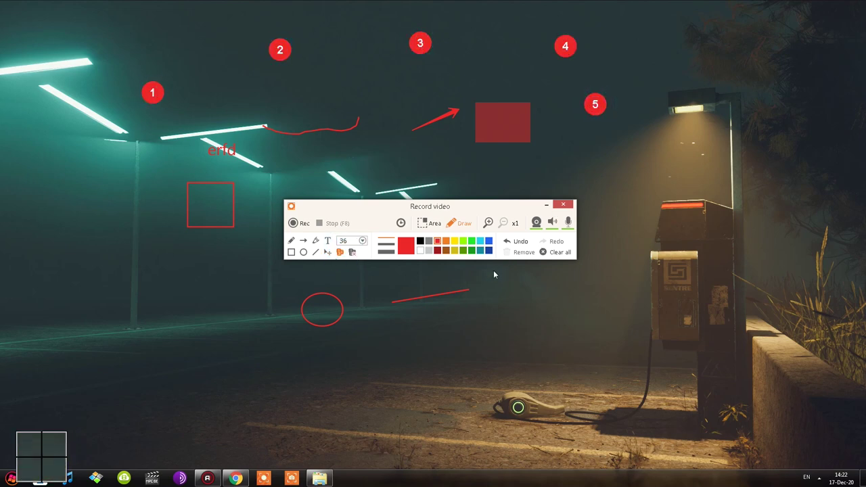
Clear all drawings, and try the x2 recording zoom before returning it to x1.
{"action": "left_click", "coordinate": [546, 254]}
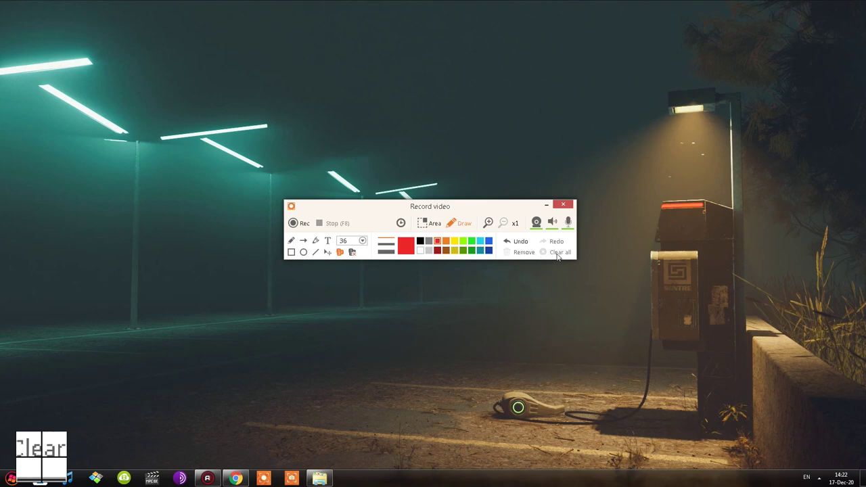
{"action": "left_click", "coordinate": [488, 222]}
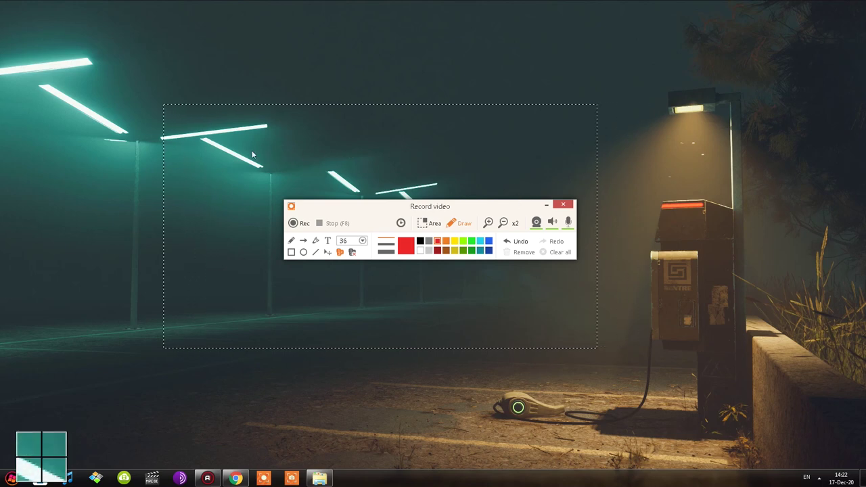
{"action": "left_click", "coordinate": [505, 224]}
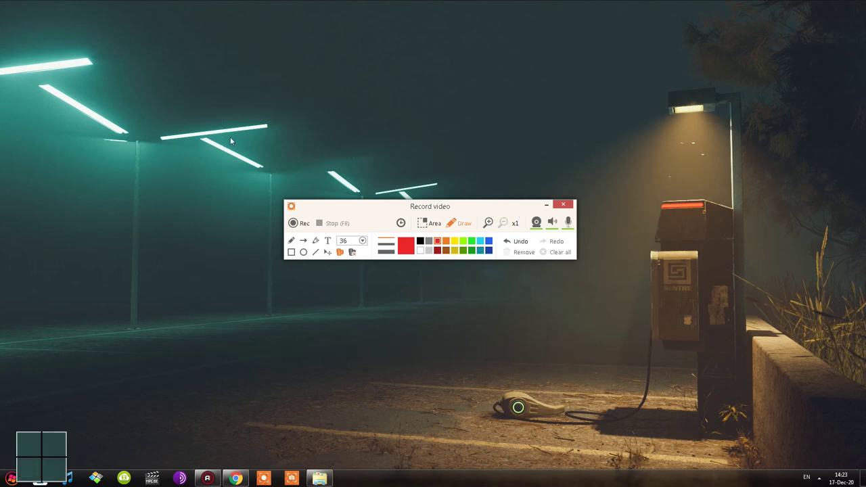
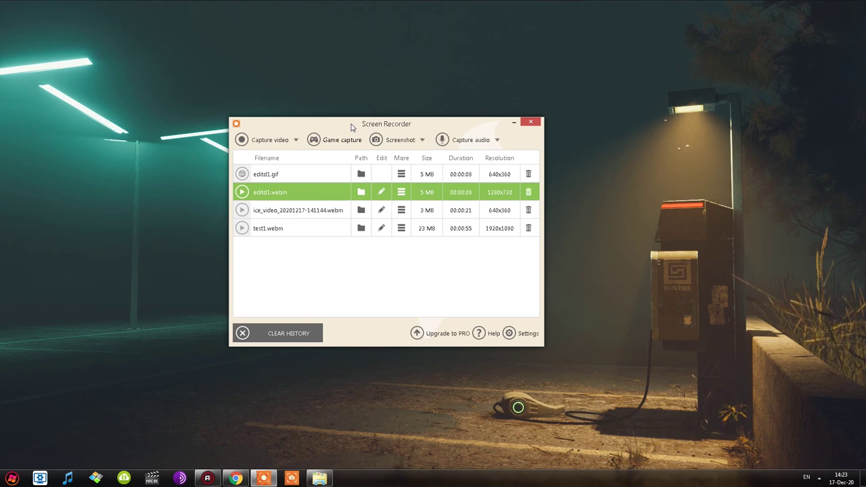
Bring up the video recording panel with the Full Screen (1920x1080) area and close it without recording.
{"action": "key", "text": "F6"}
{"action": "left_click_drag", "start_coordinate": [625, 425], "coordinate": [308, 200]}
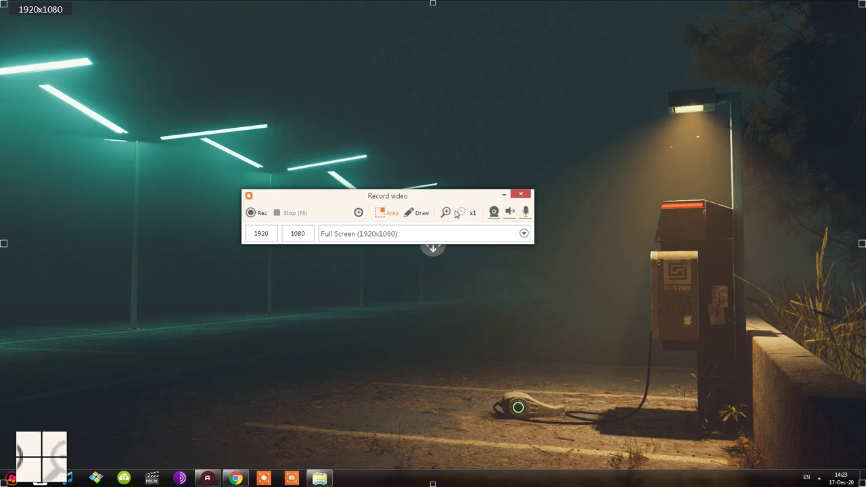
{"action": "left_click", "coordinate": [520, 194]}
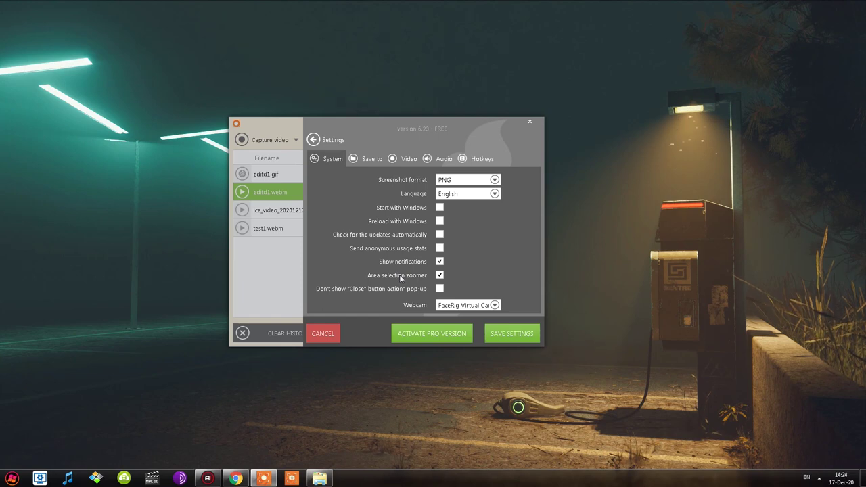
Review the video and audio settings once more and leave the settings.
{"action": "left_click", "coordinate": [405, 158]}
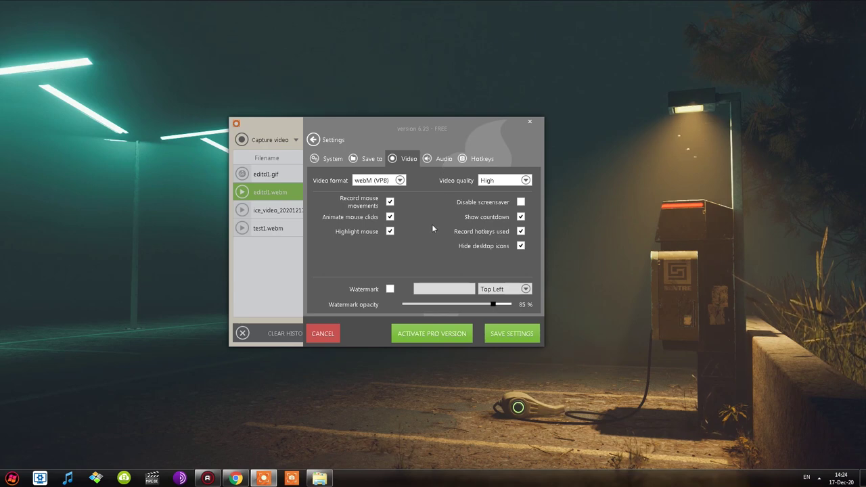
{"action": "left_click", "coordinate": [441, 158]}
{"action": "left_click", "coordinate": [313, 139]}
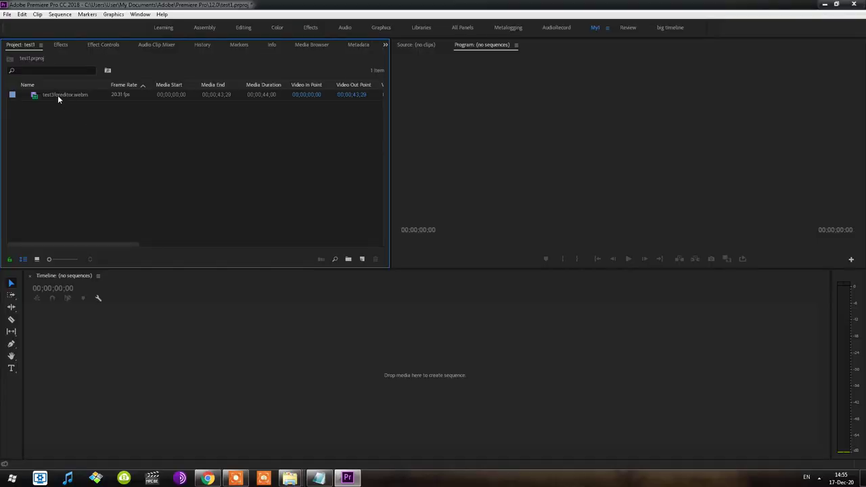
Switch to Premiere Pro, create a sequence from test3foreditor.webm, and scrub through and play it.
{"action": "left_click", "coordinate": [57, 95]}
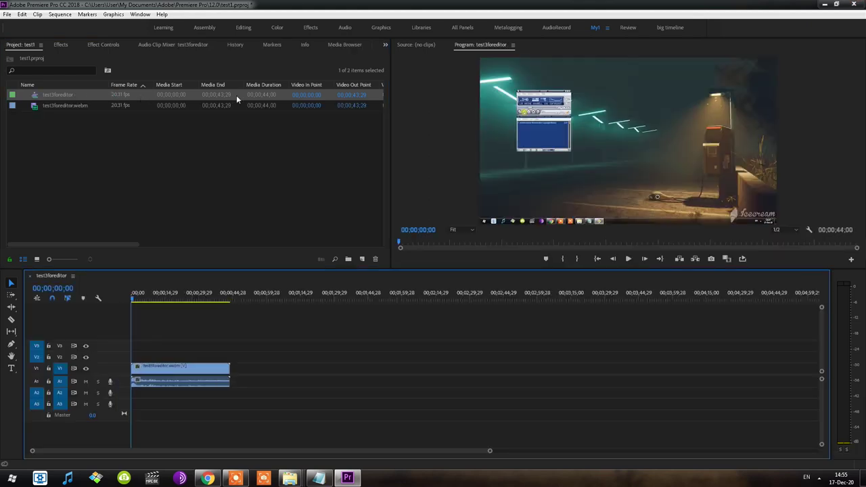
{"action": "left_click_drag", "start_coordinate": [130, 243], "coordinate": [65, 245]}
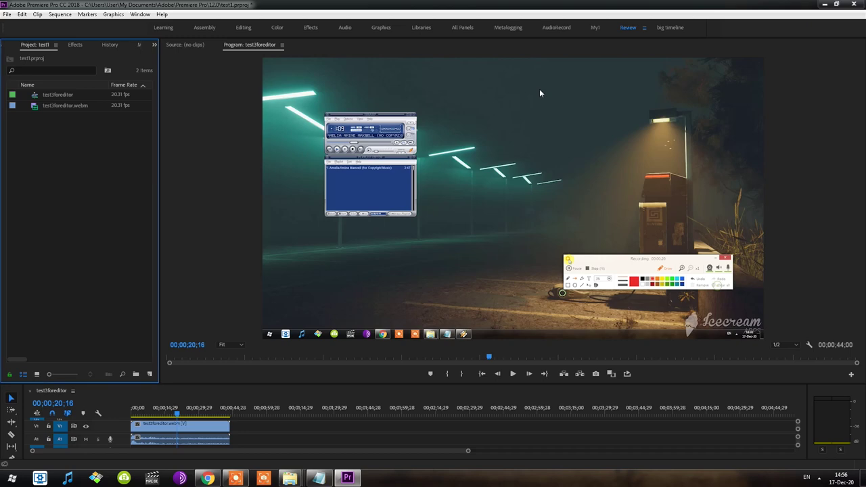
{"action": "mouse_move", "coordinate": [406, 356]}
{"action": "left_mouse_down"}
{"action": "mouse_move", "coordinate": [465, 356]}
{"action": "mouse_move", "coordinate": [390, 356]}
{"action": "left_mouse_up"}
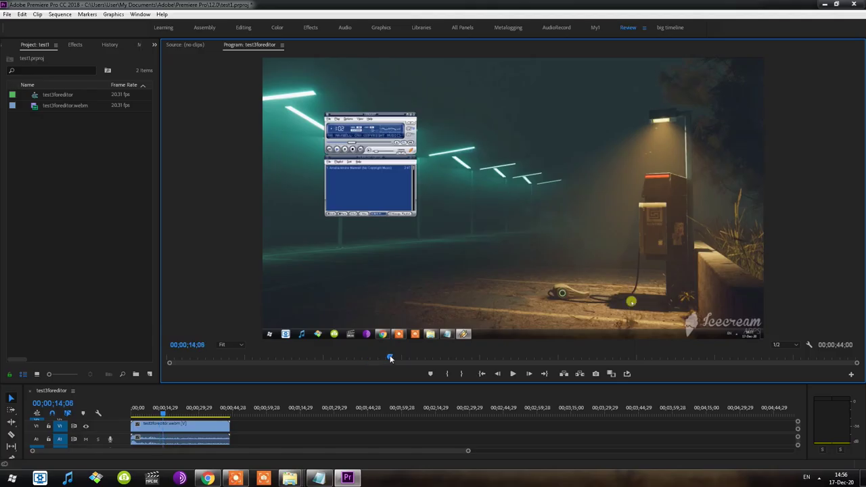
{"action": "mouse_move", "coordinate": [388, 354]}
{"action": "left_mouse_down"}
{"action": "mouse_move", "coordinate": [472, 356]}
{"action": "mouse_move", "coordinate": [387, 356]}
{"action": "left_mouse_up"}
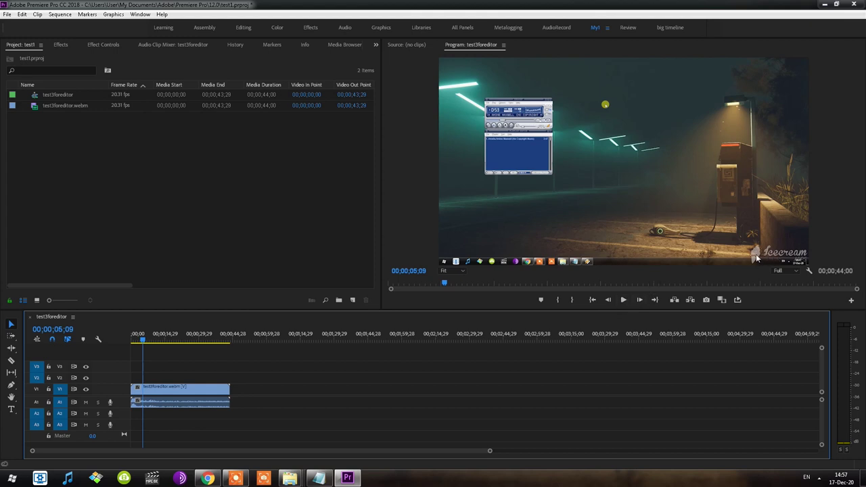
{"action": "left_click", "coordinate": [622, 301]}
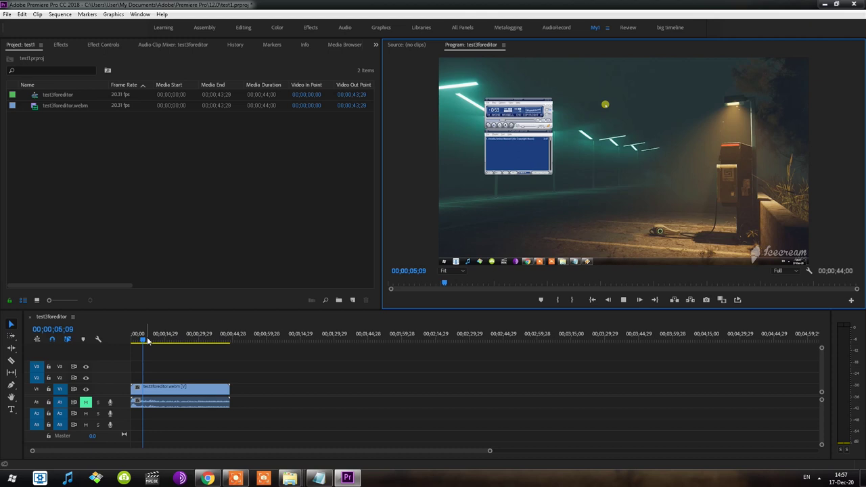
Stop the playback, scrub through the test3foreditor sequence in the timeline and program monitor, and quit Premiere Pro.
{"action": "left_click", "coordinate": [623, 300]}
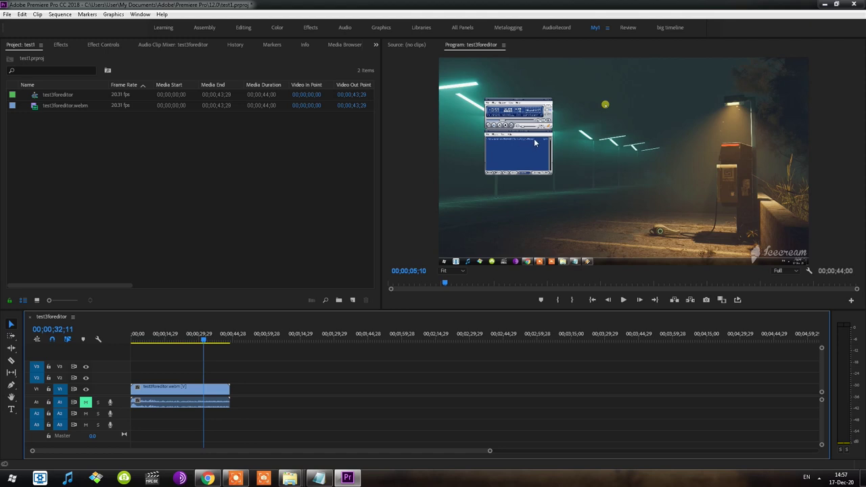
{"action": "left_click_drag", "start_coordinate": [203, 339], "coordinate": [189, 338]}
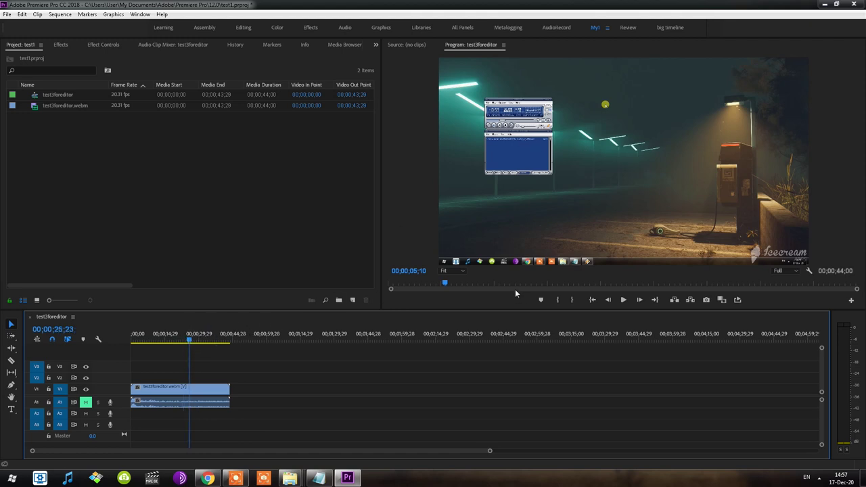
{"action": "left_click_drag", "start_coordinate": [498, 282], "coordinate": [688, 284]}
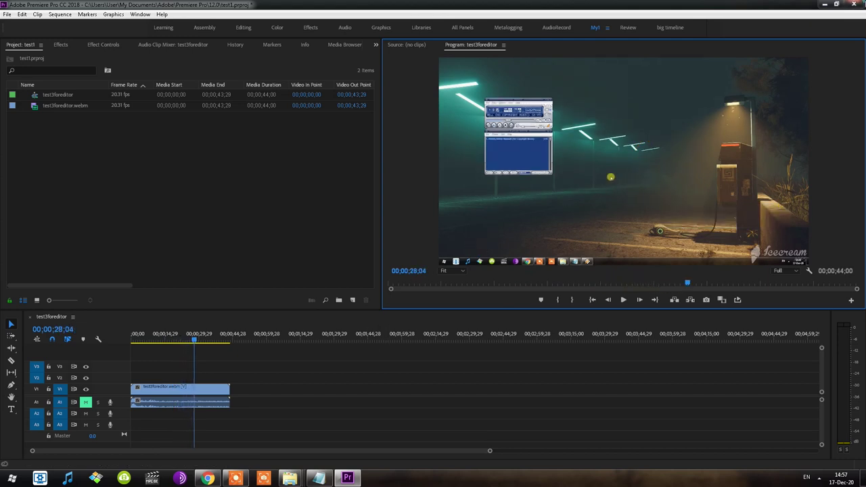
{"action": "key", "text": "ctrl+q"}
{"action": "left_click", "coordinate": [434, 247]}
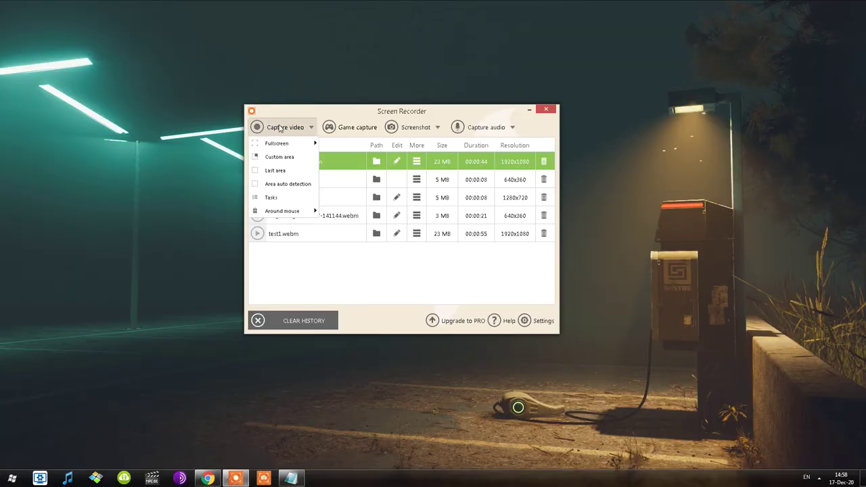
Switch to Icecream Screen Recorder and review the available video capture and screenshot modes.
{"action": "left_click", "coordinate": [281, 128]}
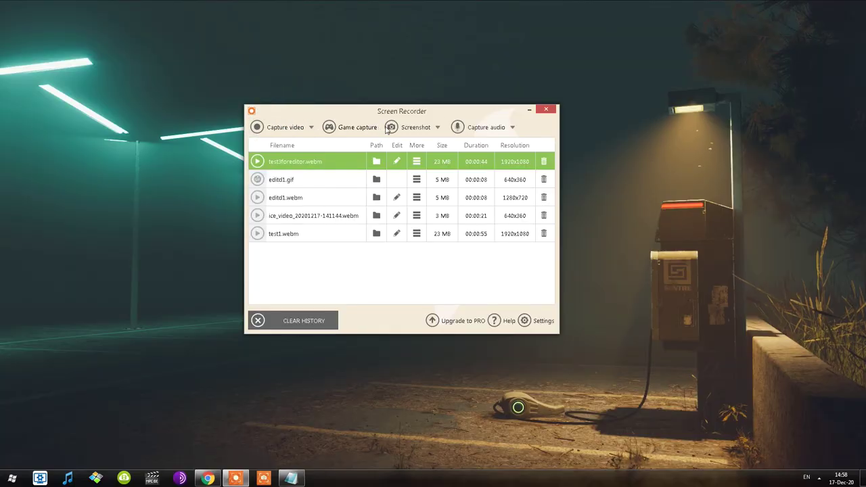
{"action": "left_click", "coordinate": [284, 127]}
{"action": "left_click", "coordinate": [393, 126]}
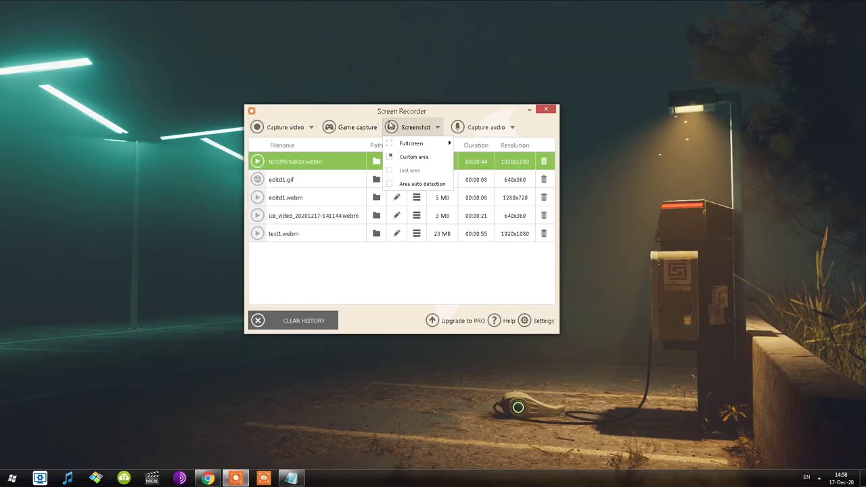
{"action": "left_click", "coordinate": [322, 120]}
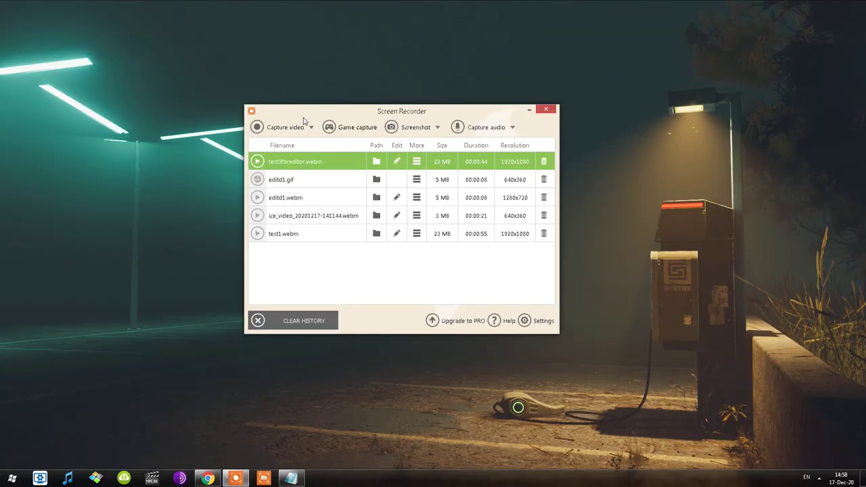
{"action": "left_click", "coordinate": [284, 128]}
{"action": "left_click", "coordinate": [329, 174]}
Bring up the video recording panel for the full screen and try the x2 zoom, moving the zoomed area around the desktop.
{"action": "left_click", "coordinate": [284, 127]}
{"action": "left_click", "coordinate": [322, 143]}
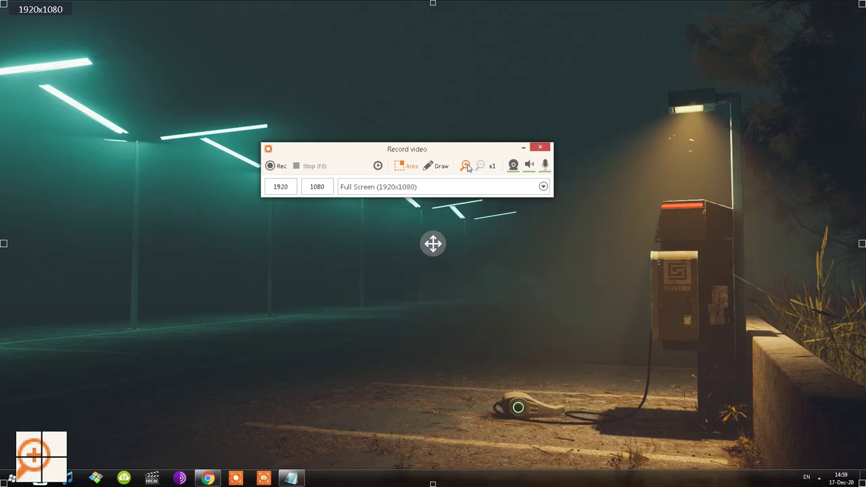
{"action": "left_click", "coordinate": [466, 165]}
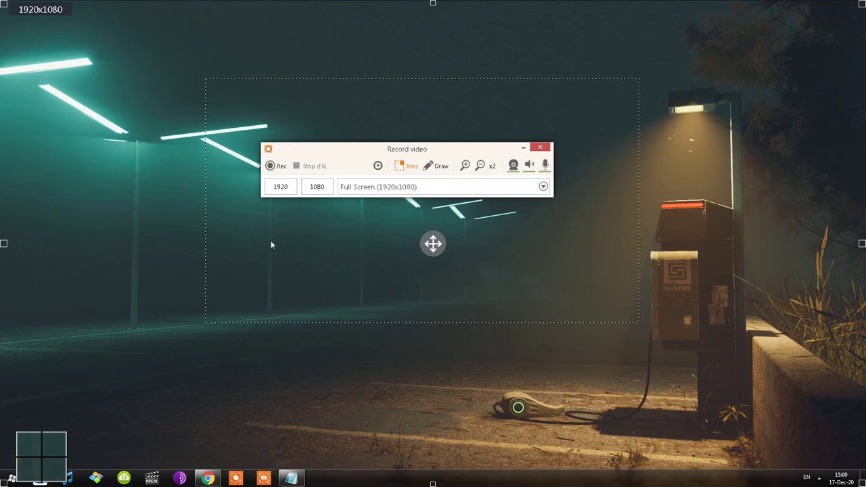
{"action": "left_click_drag", "start_coordinate": [179, 245], "coordinate": [120, 245]}
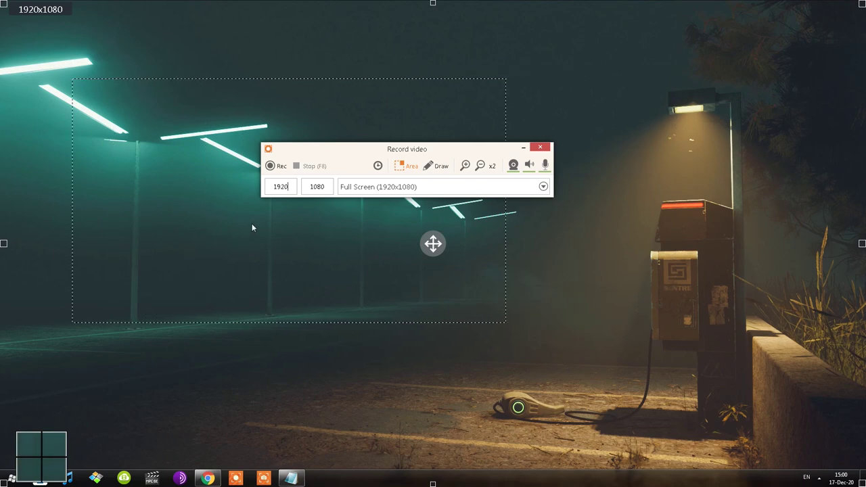
{"action": "key", "text": "Down"}
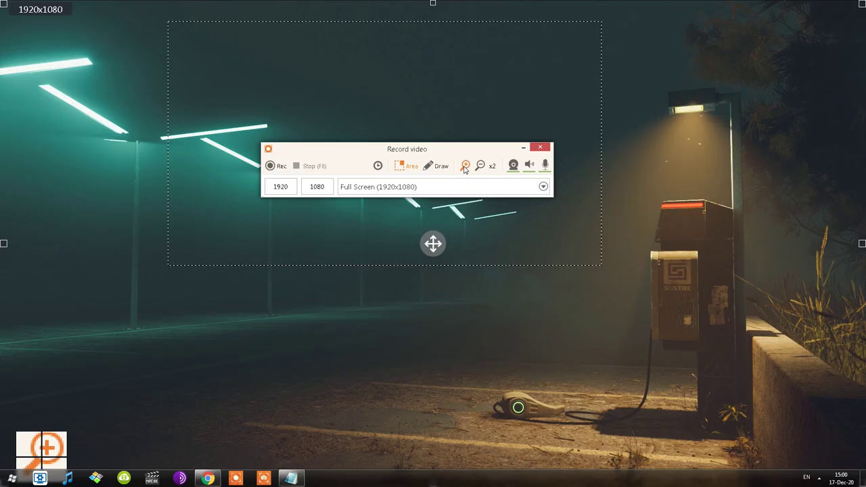
Step the recording zoom in and out, return it to x1, and start recording the full screen.
{"action": "left_click", "coordinate": [465, 165]}
{"action": "left_click", "coordinate": [483, 166]}
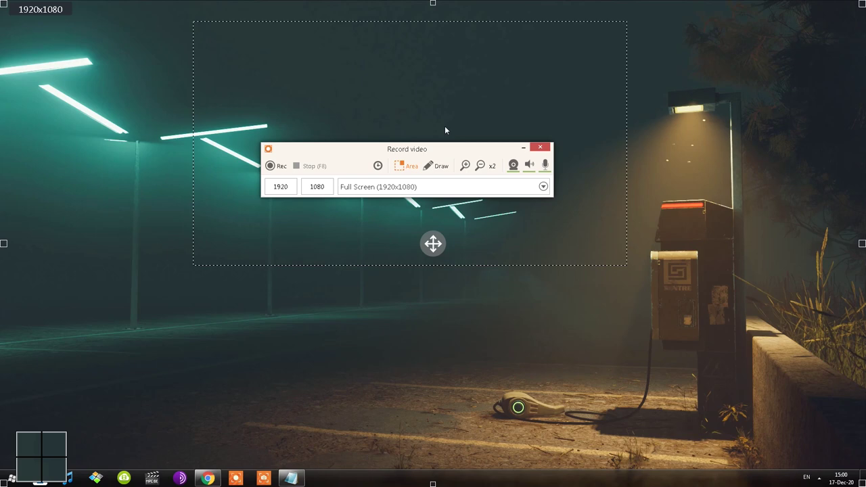
{"action": "left_click", "coordinate": [481, 166]}
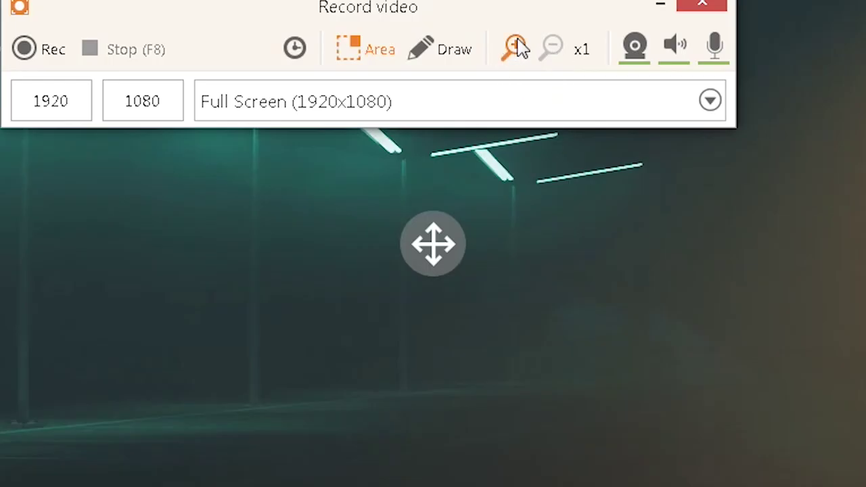
{"action": "left_click", "coordinate": [465, 166]}
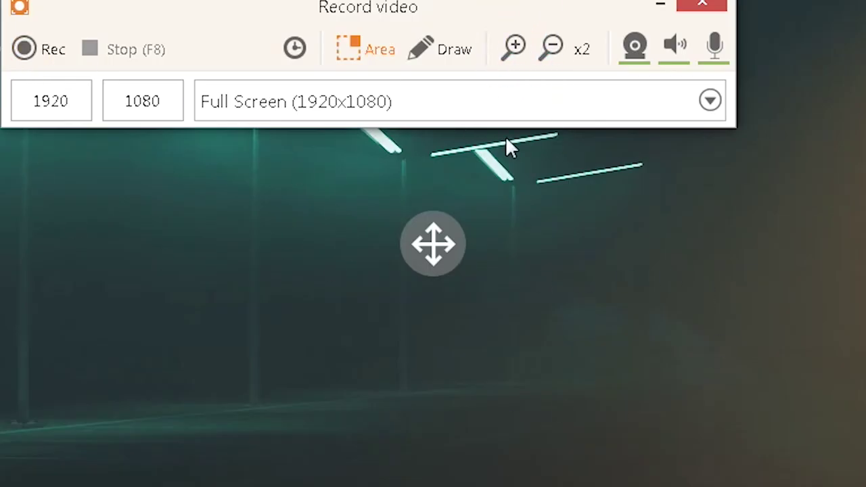
{"action": "left_click", "coordinate": [562, 57]}
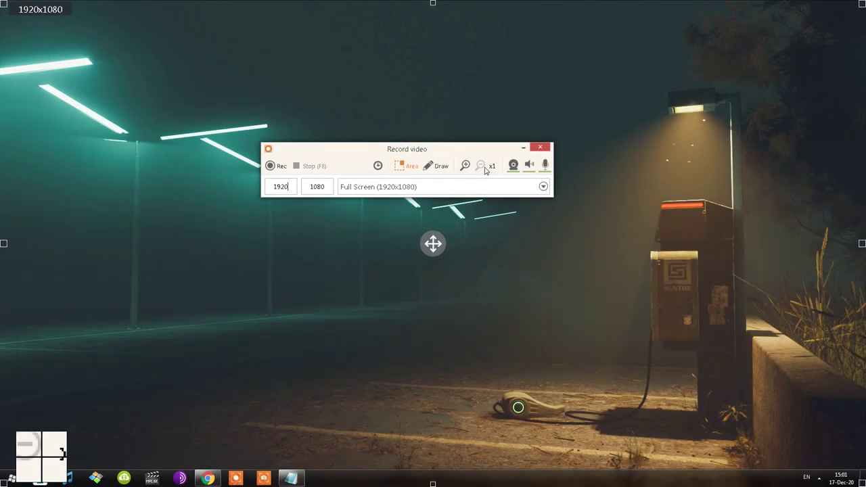
{"action": "key", "text": "F7"}
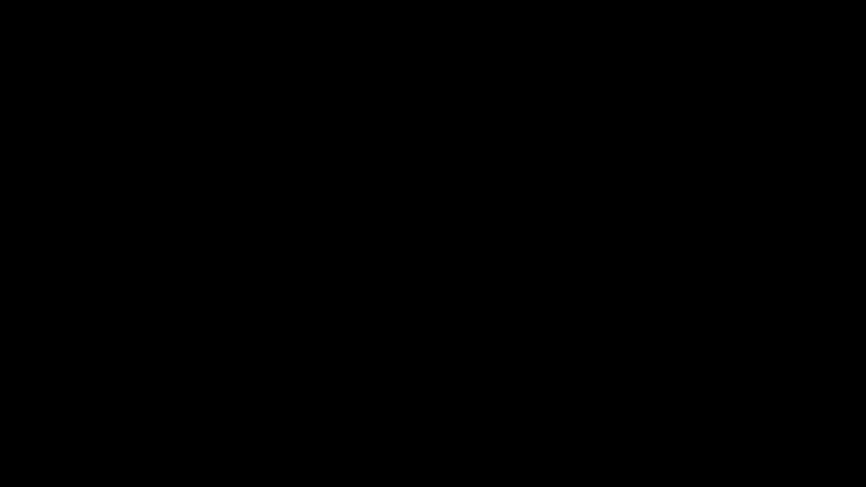
Record a short video of the 640x360 (4:3) area around the mouse and stop the recording.
{"action": "mouse_move", "coordinate": [290, 213]}
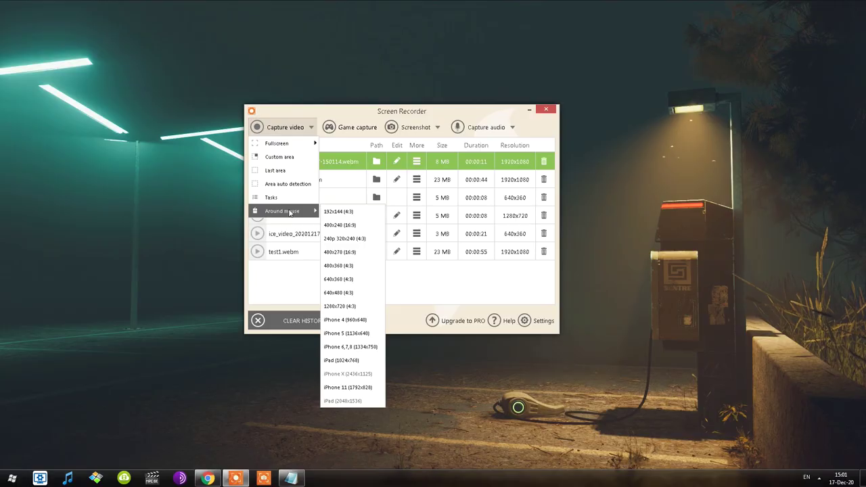
{"action": "left_click", "coordinate": [350, 280]}
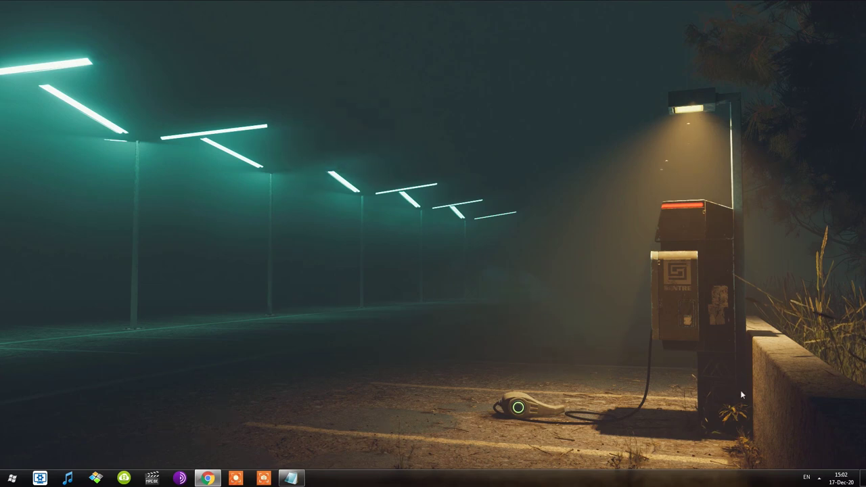
{"action": "left_click", "coordinate": [819, 477]}
{"action": "left_click", "coordinate": [819, 432]}
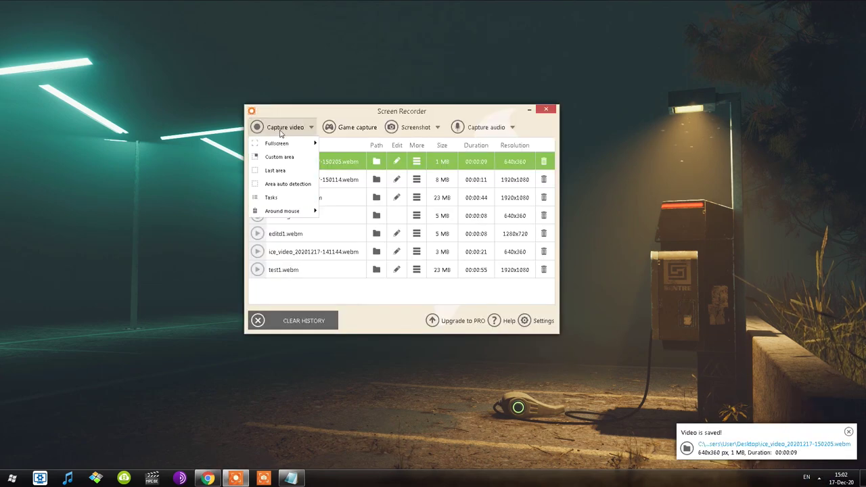
Record a short full-screen video at 1920x1080 and zoom x1, and stop the recording.
{"action": "left_click", "coordinate": [356, 146]}
{"action": "left_click", "coordinate": [305, 130]}
{"action": "mouse_move", "coordinate": [295, 143]}
{"action": "left_click", "coordinate": [338, 143]}
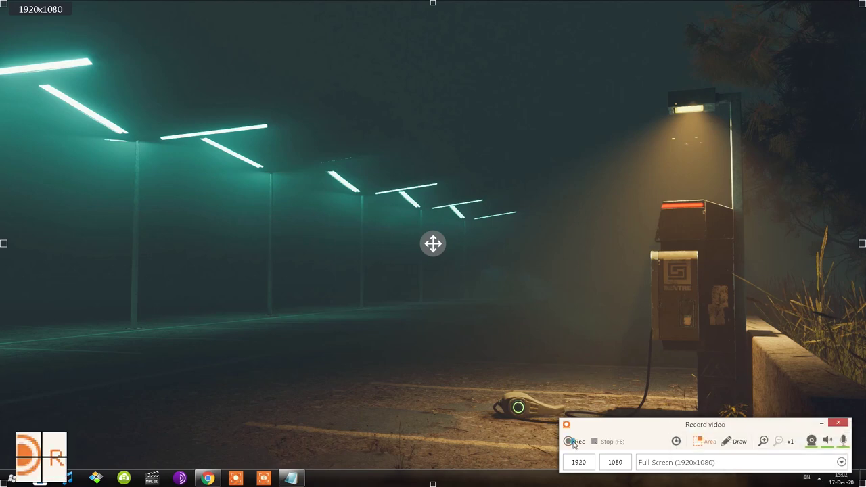
{"action": "left_click", "coordinate": [568, 441]}
{"action": "left_click", "coordinate": [441, 281]}
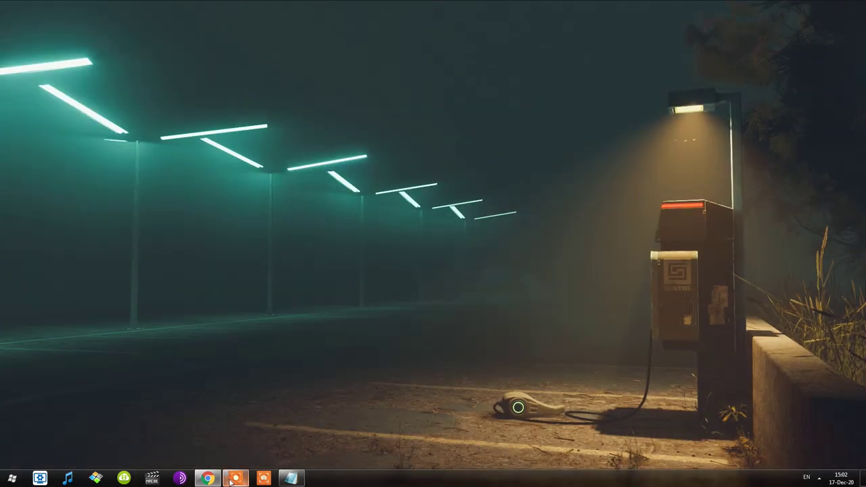
{"action": "left_click_drag", "start_coordinate": [623, 452], "coordinate": [352, 276]}
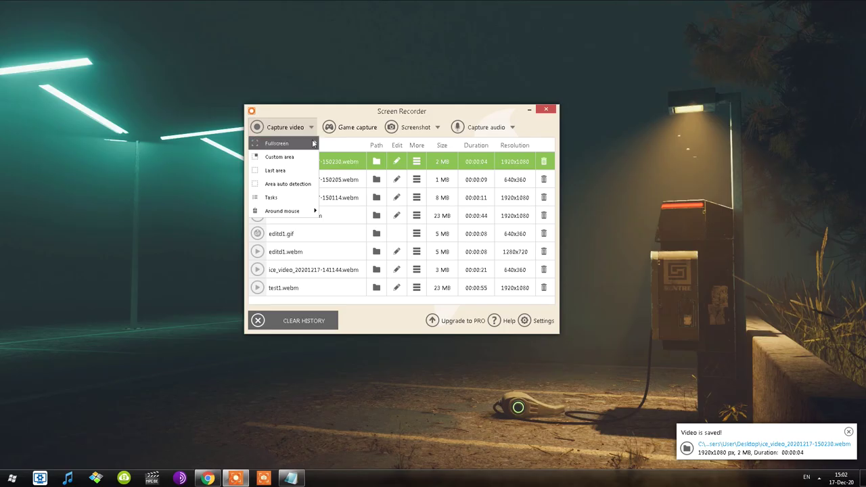
Leave the capture modes and play back the recording ice_video_20201217-141144.webm from the history list.
{"action": "left_click", "coordinate": [330, 158]}
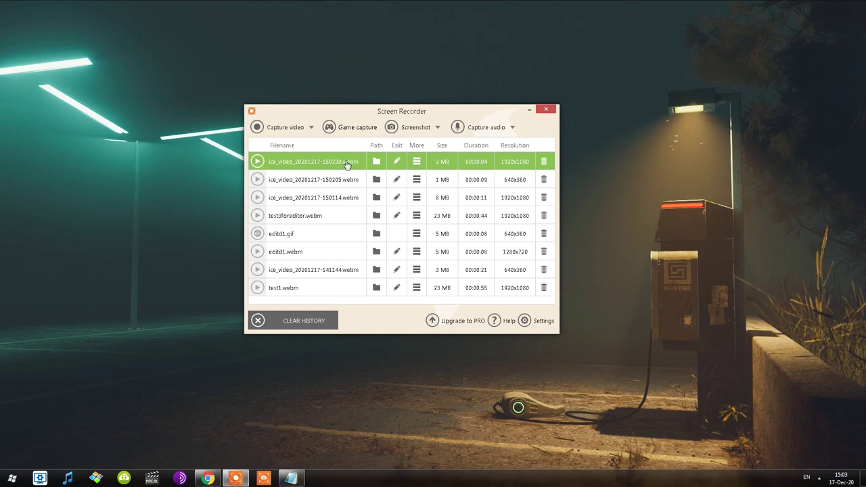
{"action": "left_click", "coordinate": [296, 195]}
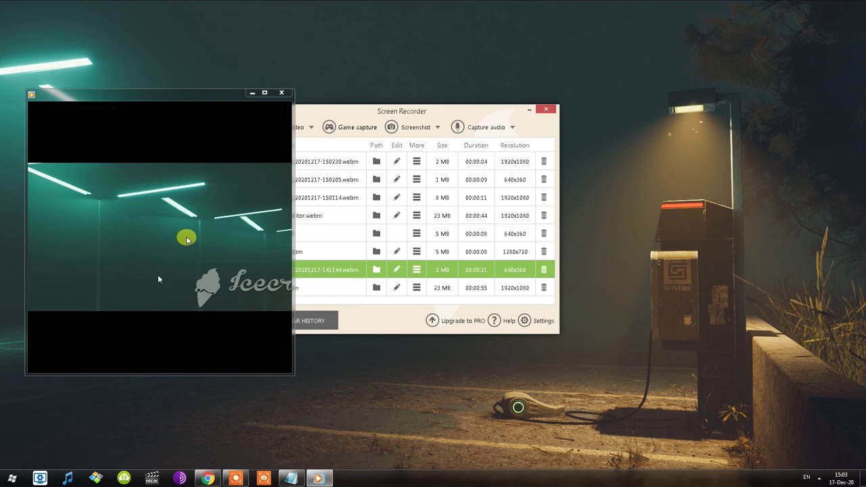
{"action": "mouse_move", "coordinate": [220, 270]}
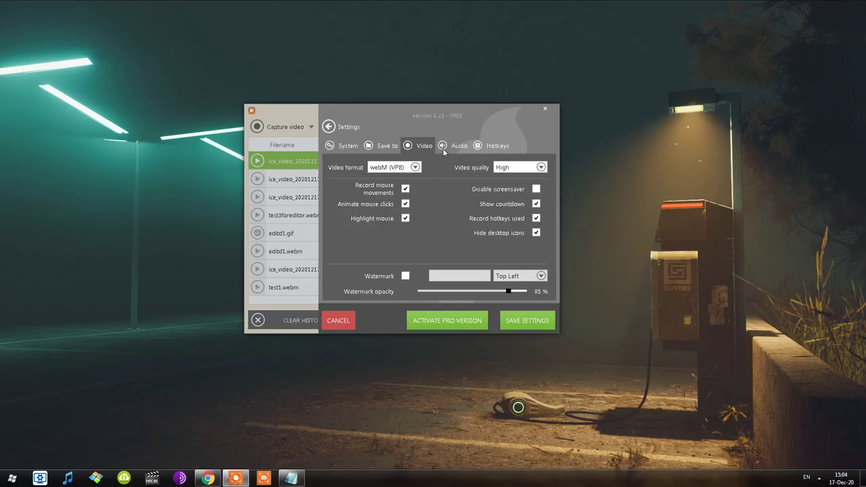
Look through the video format and video quality options in the recorder's video settings without changing them.
{"action": "left_click", "coordinate": [398, 171]}
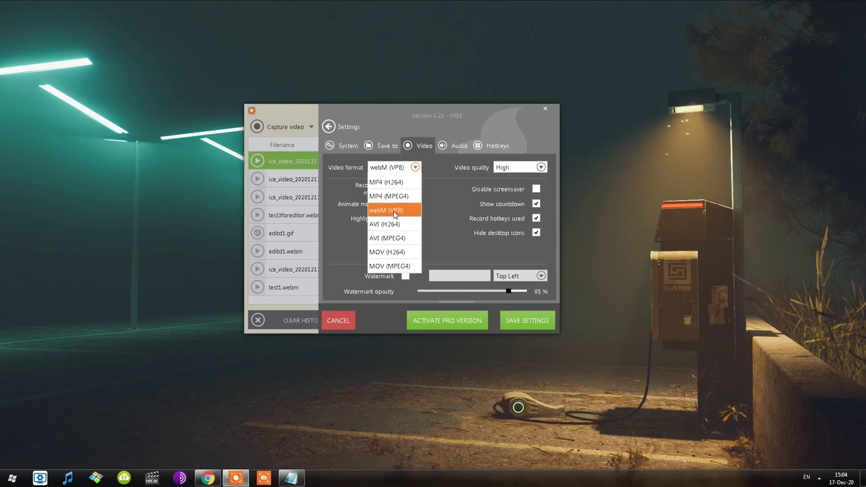
{"action": "left_click", "coordinate": [416, 167]}
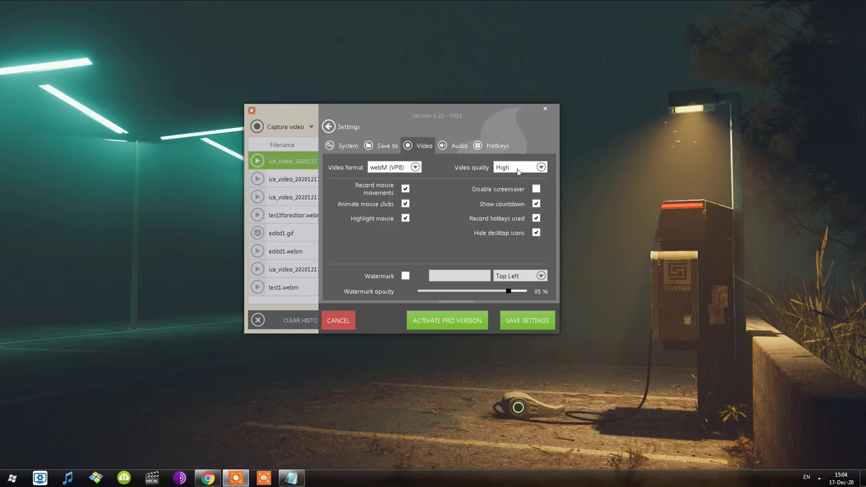
{"action": "left_click", "coordinate": [519, 169]}
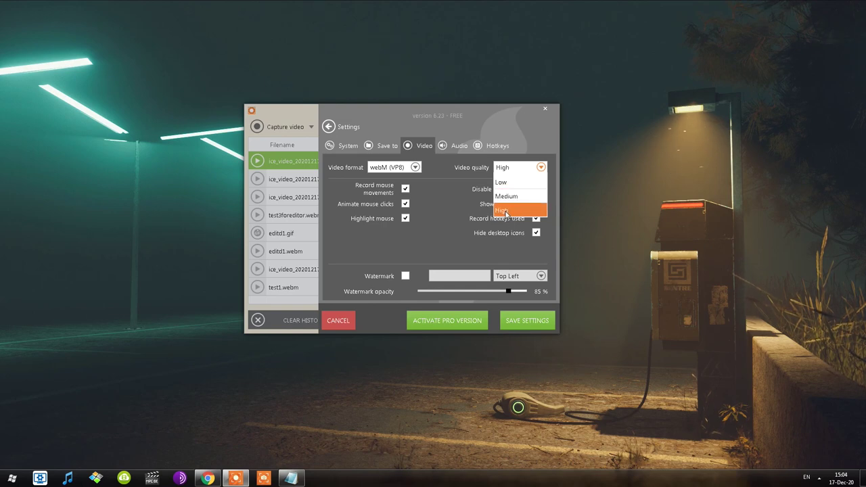
{"action": "left_click", "coordinate": [447, 174]}
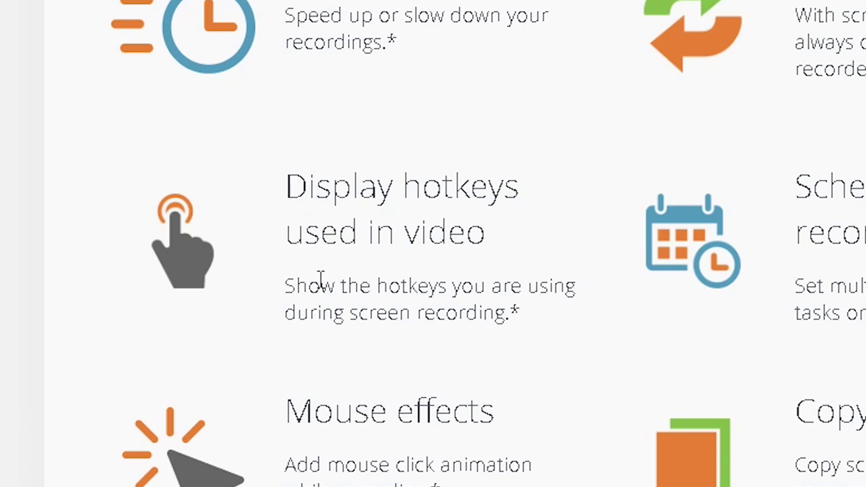
Check the website's "Display hotkeys used in video" description against the recorder's hotkey and video settings, and leave the settings.
{"action": "left_click_drag", "start_coordinate": [295, 285], "coordinate": [590, 310]}
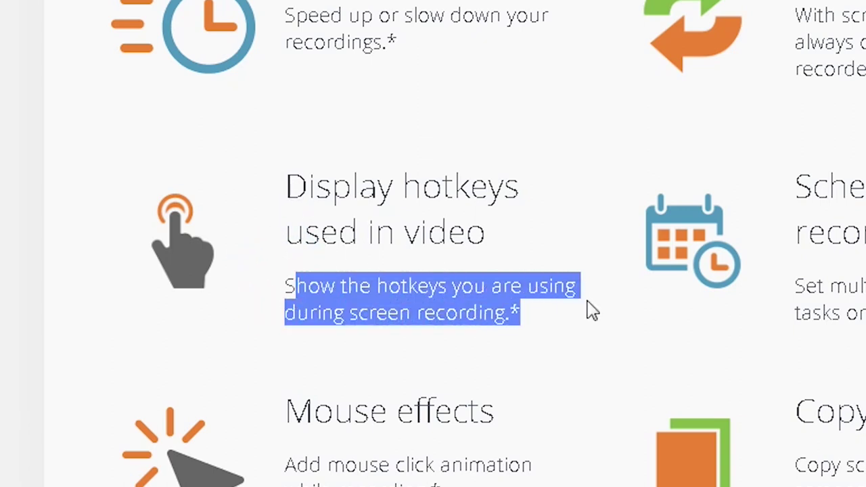
{"action": "left_click", "coordinate": [559, 325]}
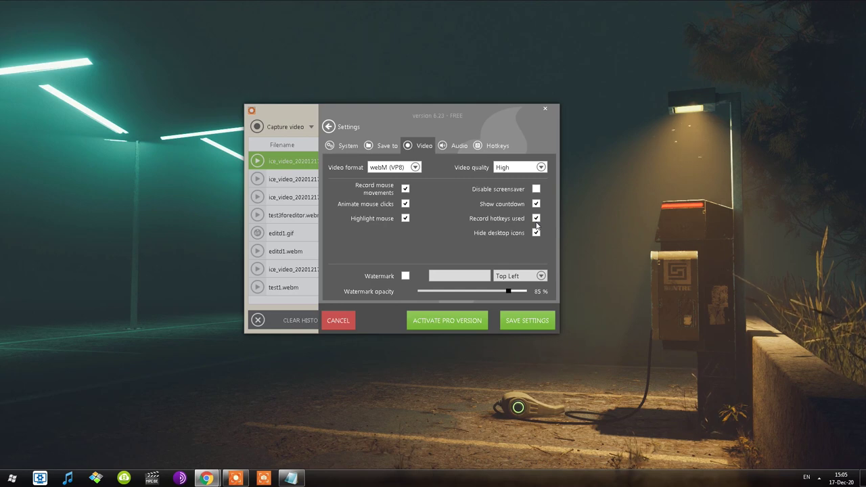
{"action": "left_click", "coordinate": [497, 146]}
{"action": "left_click", "coordinate": [425, 146]}
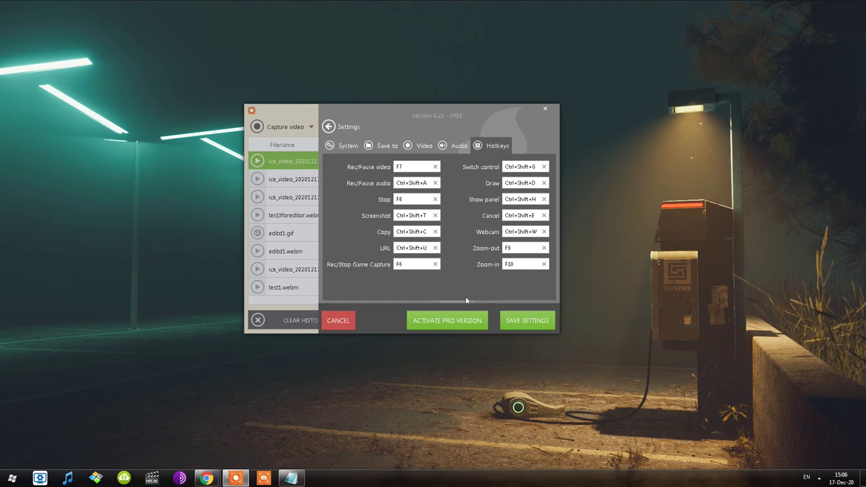
{"action": "left_click", "coordinate": [424, 145]}
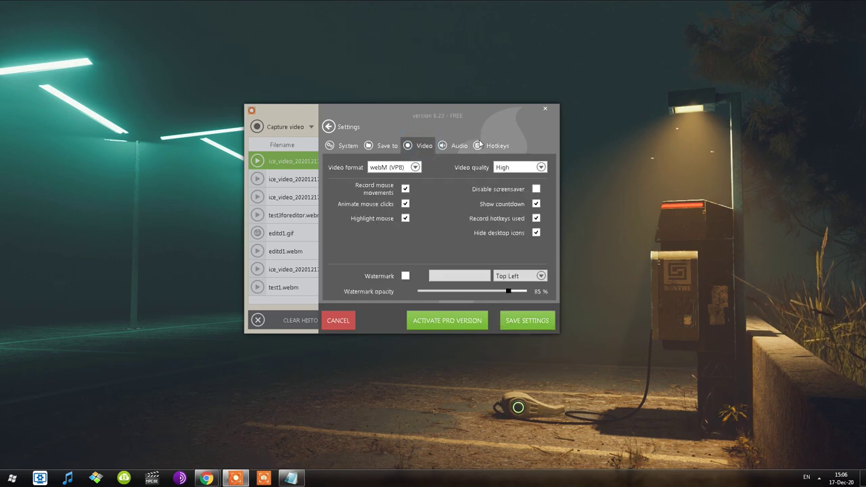
{"action": "left_click", "coordinate": [496, 145]}
{"action": "left_click", "coordinate": [328, 127]}
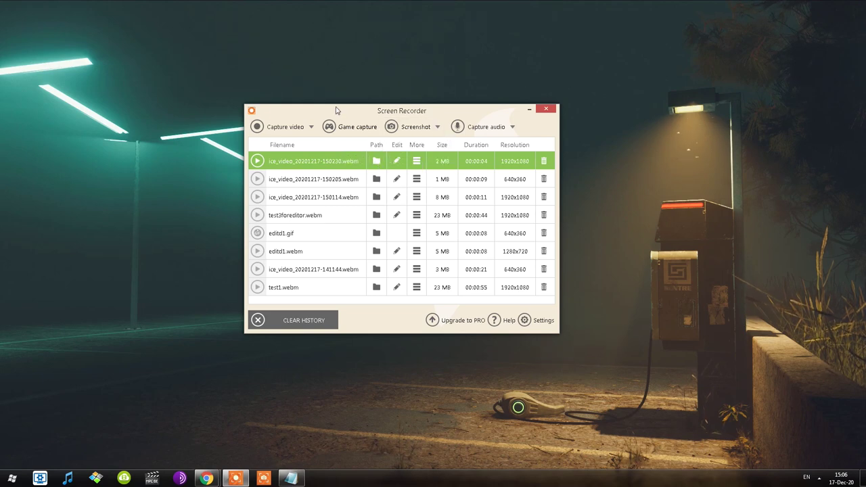
{"action": "left_click", "coordinate": [298, 130]}
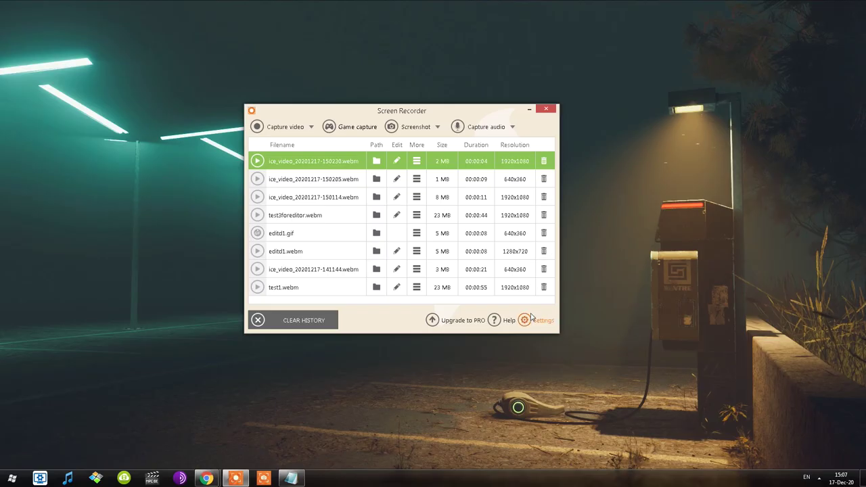
Review the recorder's hotkey, video, save location and system settings, and leave the settings without saving.
{"action": "left_click", "coordinate": [536, 320]}
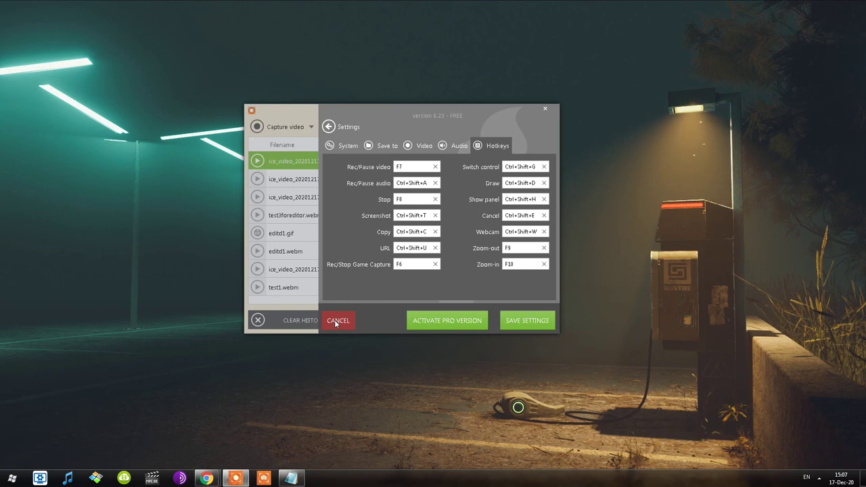
{"action": "left_click", "coordinate": [336, 322]}
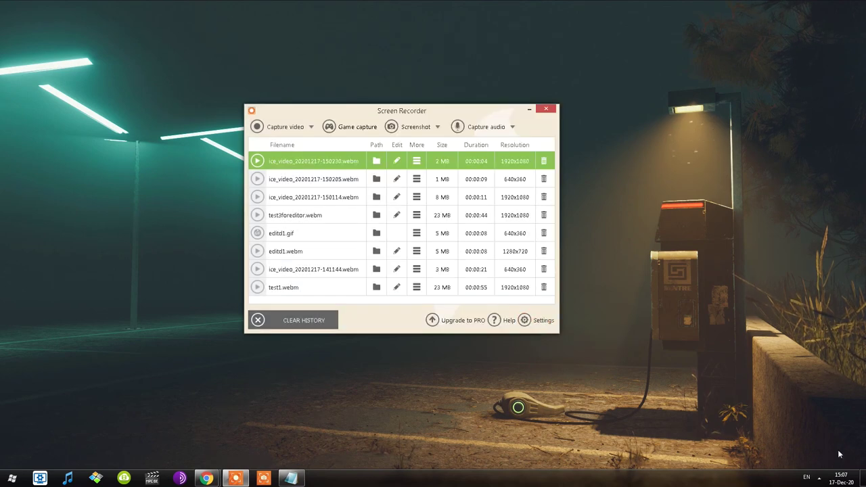
{"action": "left_click", "coordinate": [538, 321]}
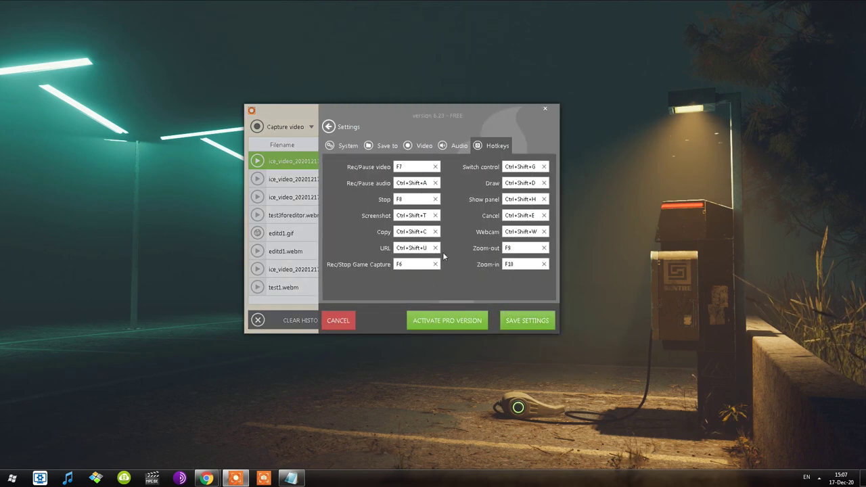
{"action": "left_click", "coordinate": [425, 145]}
{"action": "left_click", "coordinate": [405, 189]}
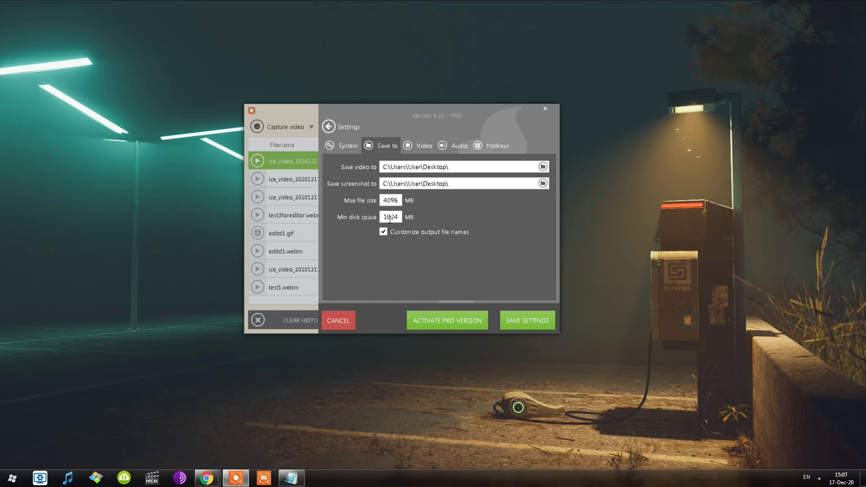
{"action": "left_click_drag", "start_coordinate": [398, 217], "coordinate": [362, 221]}
{"action": "left_click", "coordinate": [348, 146]}
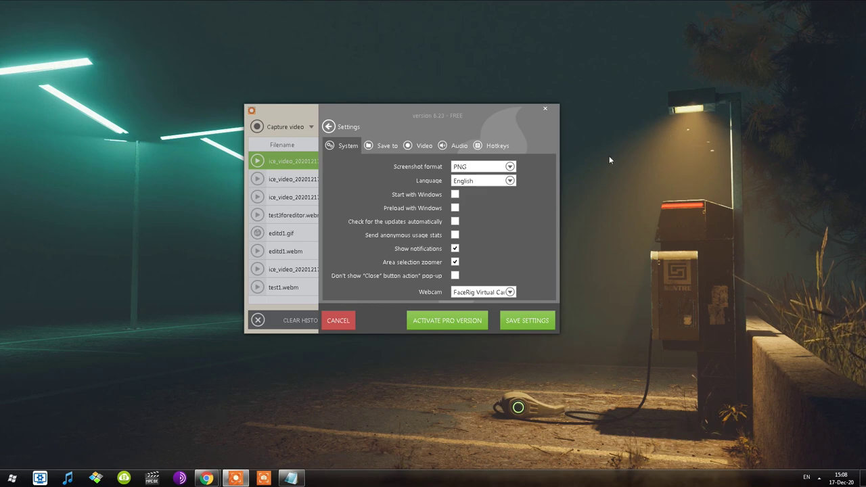
{"action": "left_click", "coordinate": [338, 320]}
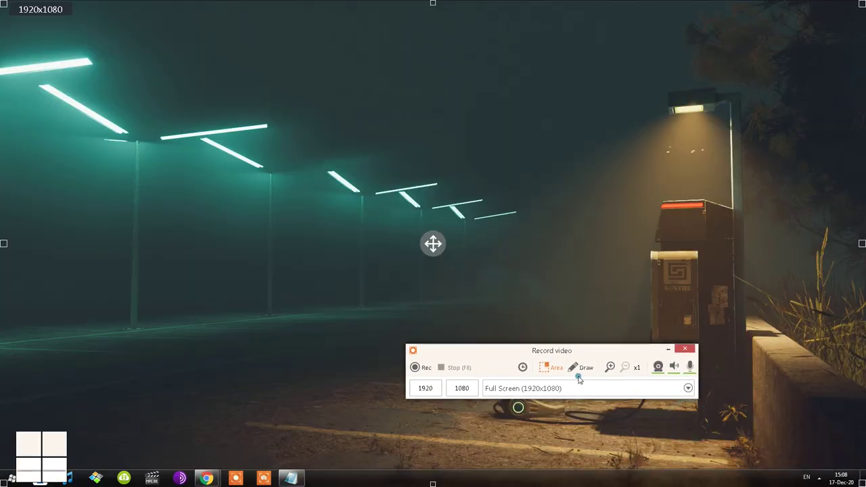
Show the drawing tools for video capture and place a red numbered marker on the desktop.
{"action": "left_click", "coordinate": [579, 369]}
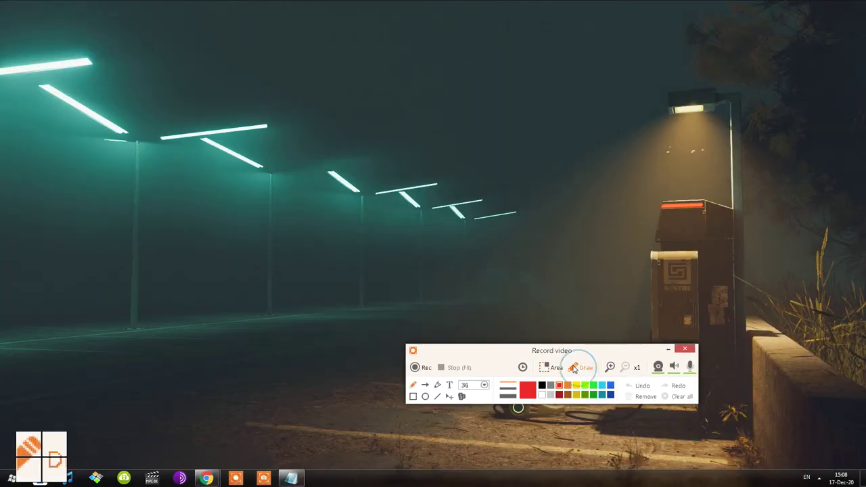
{"action": "left_click_drag", "start_coordinate": [469, 350], "coordinate": [390, 249]}
{"action": "left_click", "coordinate": [347, 284]}
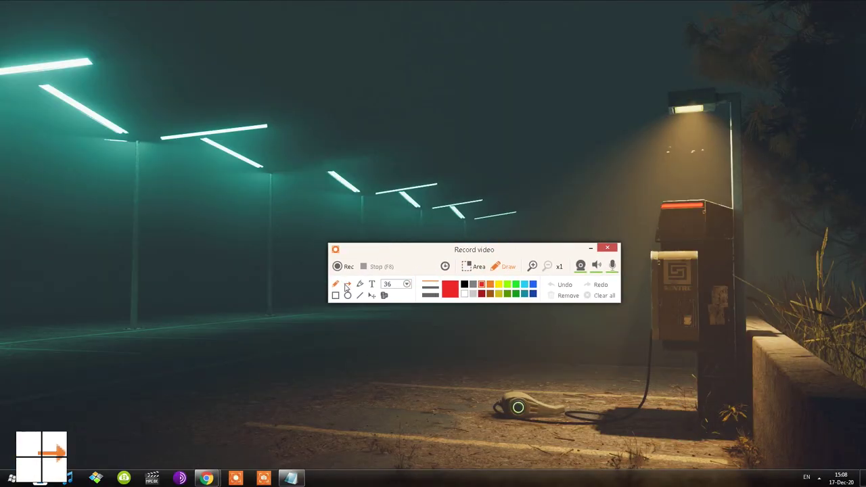
{"action": "left_click", "coordinate": [383, 295]}
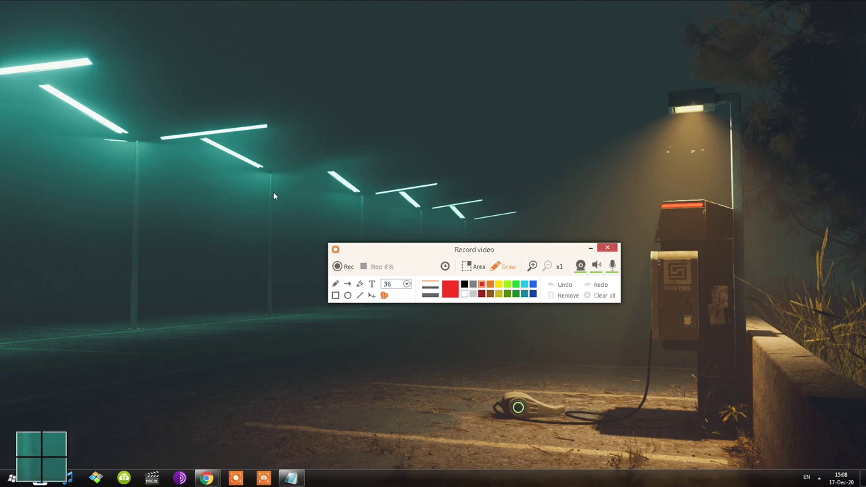
{"action": "left_click", "coordinate": [203, 98]}
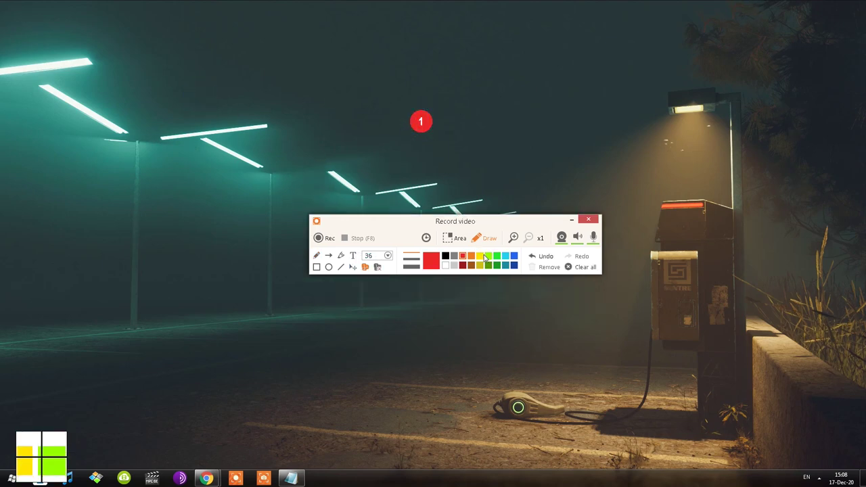
Place three more numbered markers on the desktop in yellow and another two in light green.
{"action": "left_click", "coordinate": [480, 255]}
{"action": "left_click", "coordinate": [563, 106]}
{"action": "left_click", "coordinate": [463, 55]}
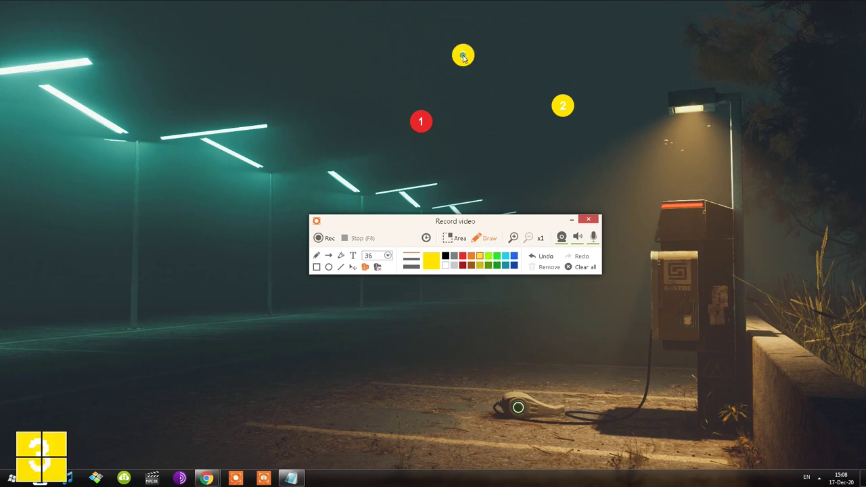
{"action": "left_click", "coordinate": [322, 46]}
{"action": "left_click", "coordinate": [488, 256]}
{"action": "left_click", "coordinate": [257, 122]}
{"action": "left_click", "coordinate": [204, 184]}
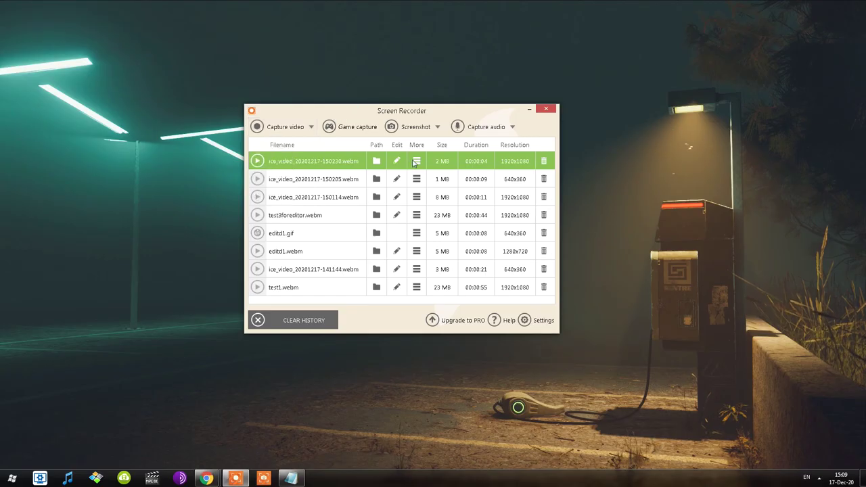
Convert the recording ice_video_20201217-150205.webm to a GIF at 400x240 (16:9).
{"action": "left_click", "coordinate": [417, 161]}
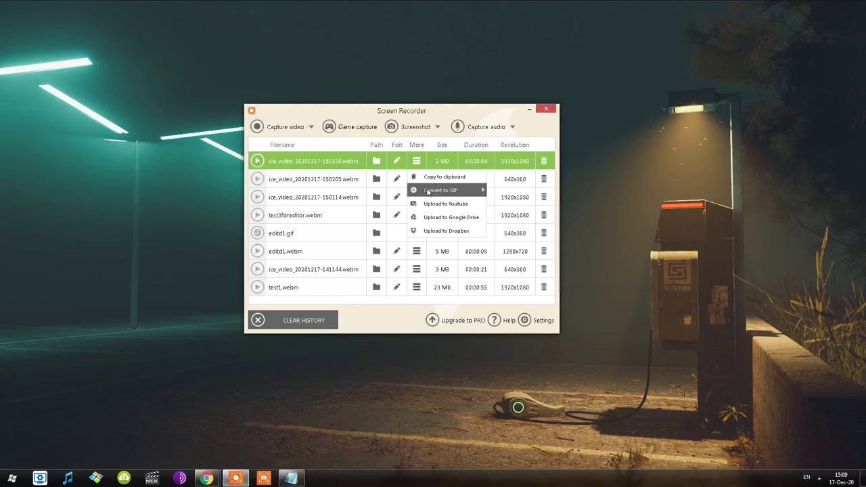
{"action": "left_click", "coordinate": [416, 178]}
{"action": "mouse_move", "coordinate": [429, 208]}
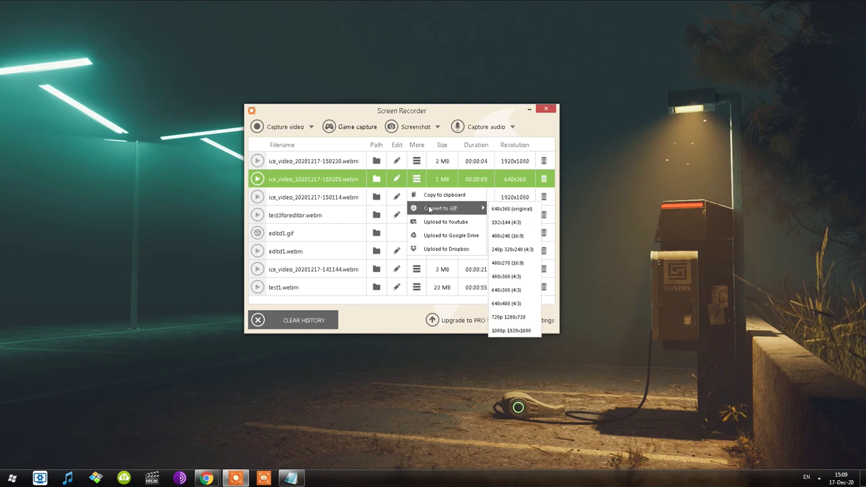
{"action": "left_click", "coordinate": [517, 236]}
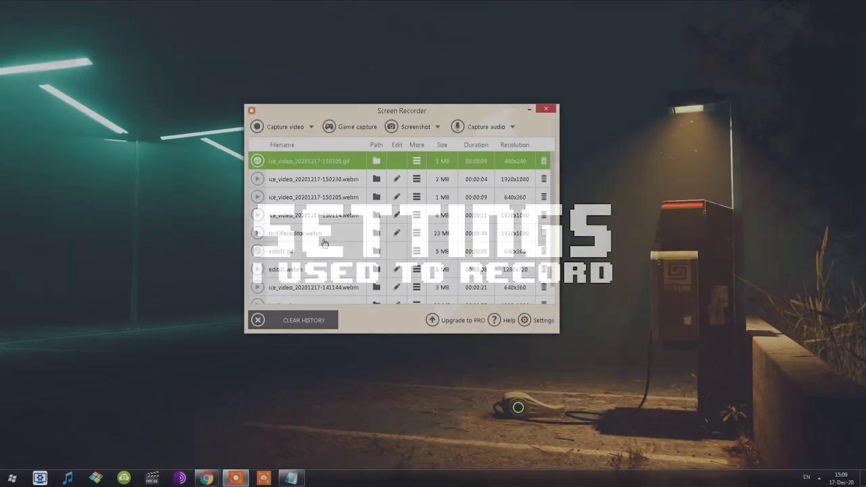
Go through the system, save, video, audio and hotkey settings used for recording, and leave them unchanged.
{"action": "left_click", "coordinate": [545, 320]}
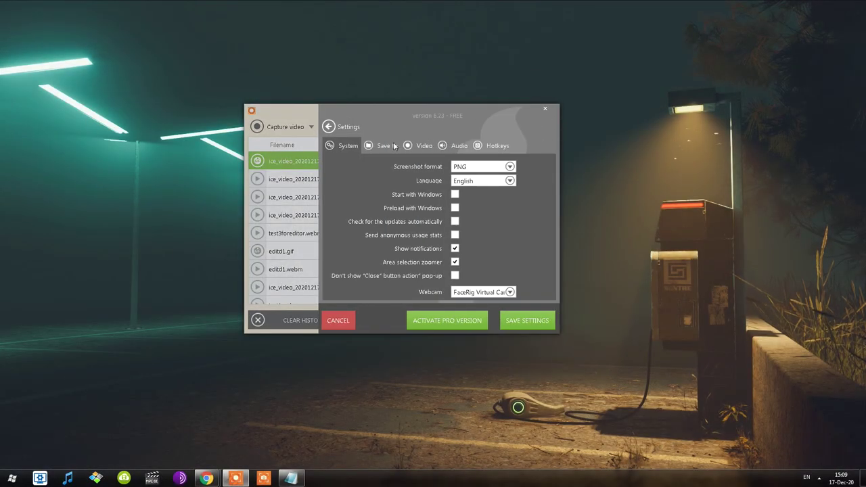
{"action": "left_click", "coordinate": [392, 146]}
{"action": "left_click", "coordinate": [414, 146]}
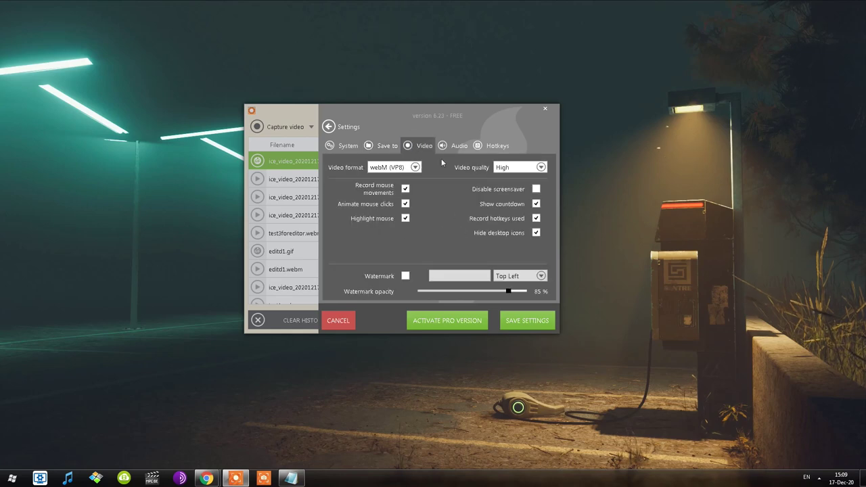
{"action": "left_click", "coordinate": [459, 147]}
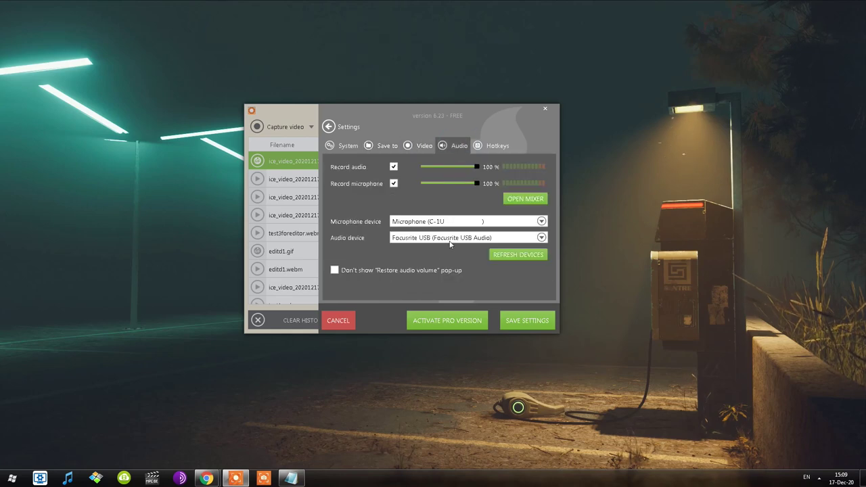
{"action": "left_click", "coordinate": [492, 147]}
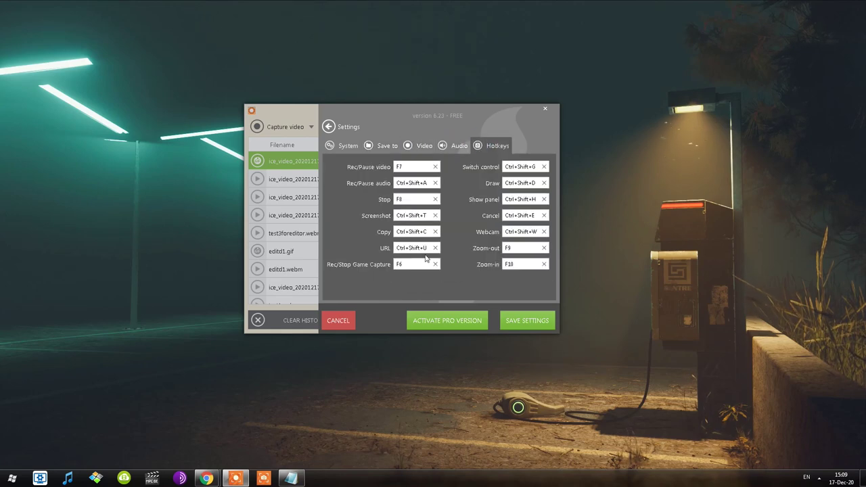
{"action": "left_click", "coordinate": [349, 321]}
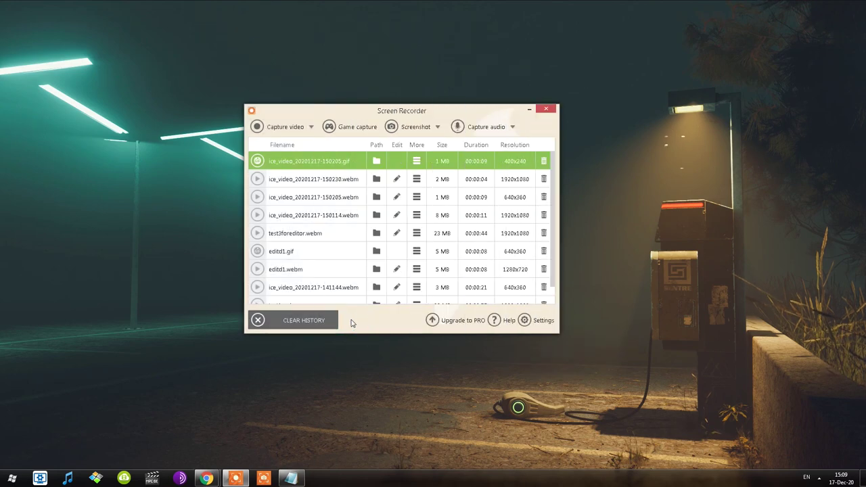
Switch to the Notepad notes, add the line "asdfg" below "ctrl shift G - D", and go through the remaining review points.
{"action": "left_click", "coordinate": [291, 478]}
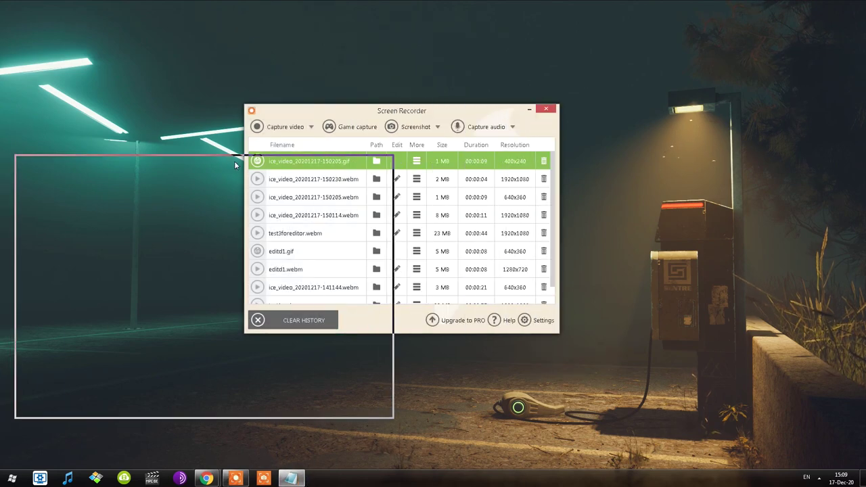
{"action": "left_click_drag", "start_coordinate": [55, 183], "coordinate": [98, 184]}
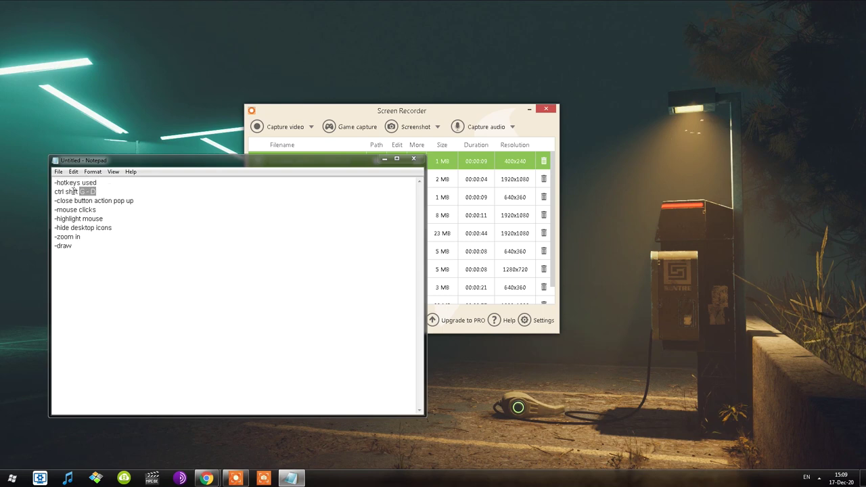
{"action": "left_click", "coordinate": [110, 191]}
{"action": "key", "text": "Return"}
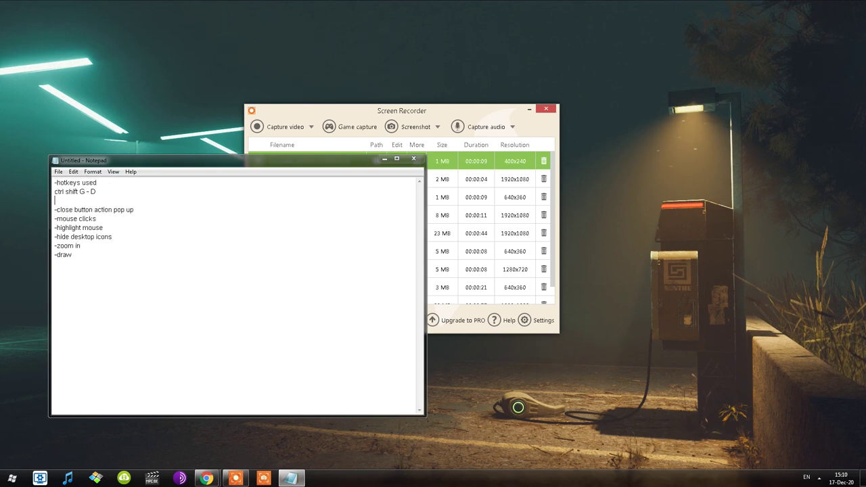
{"action": "type", "text": "asdfg"}
{"action": "left_click_drag", "start_coordinate": [57, 210], "coordinate": [103, 228]}
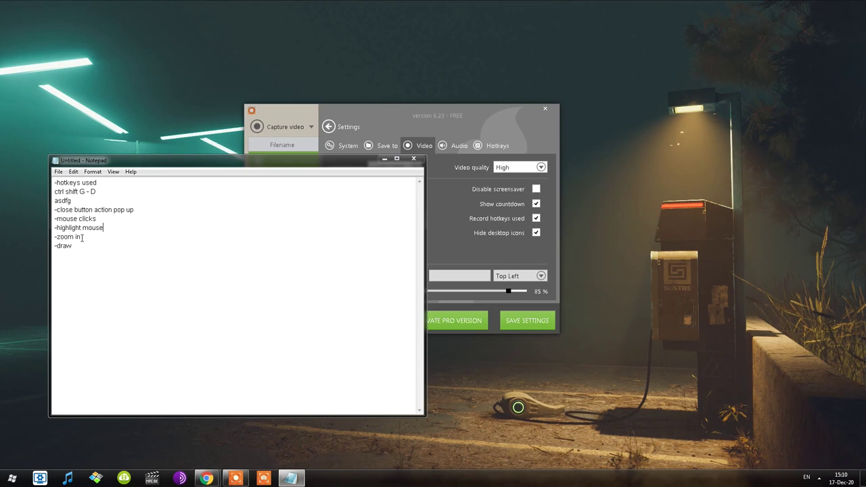
{"action": "left_click_drag", "start_coordinate": [82, 237], "coordinate": [27, 249]}
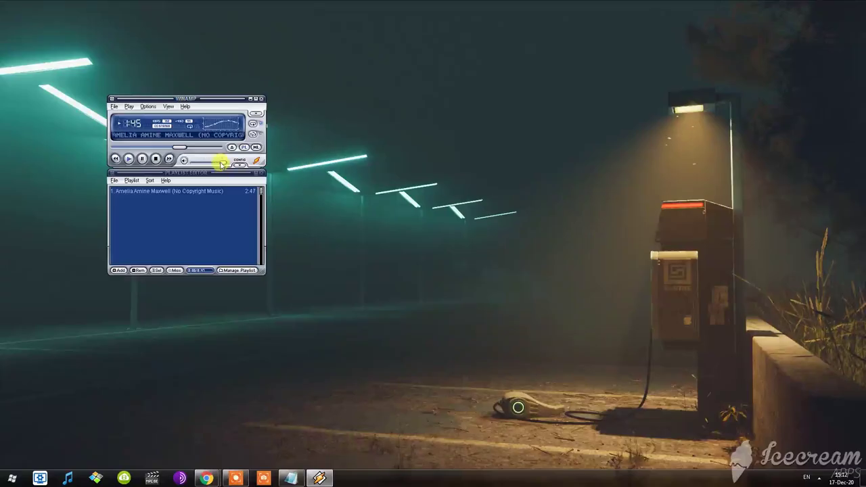
Lower the Winamp volume to 12% during the recording and open the desktop context menu at several spots.
{"action": "scroll", "coordinate": [224, 164], "scroll_direction": "down", "scroll_amount": 10}
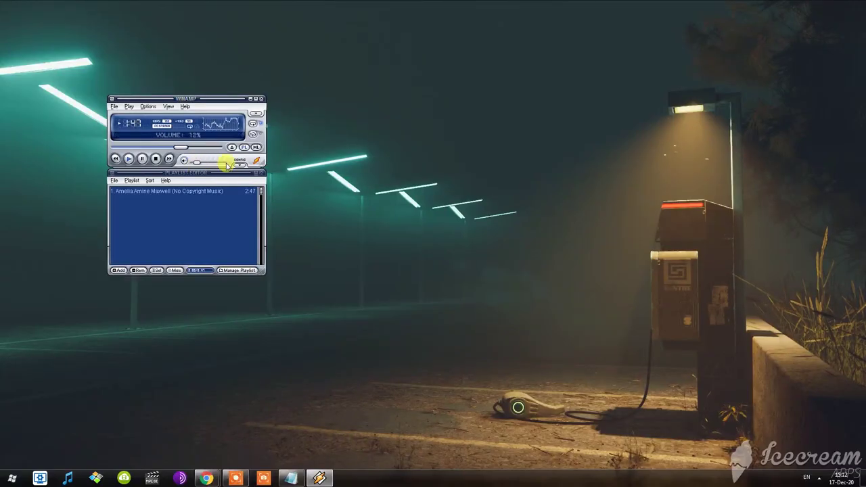
{"action": "right_click", "coordinate": [467, 129]}
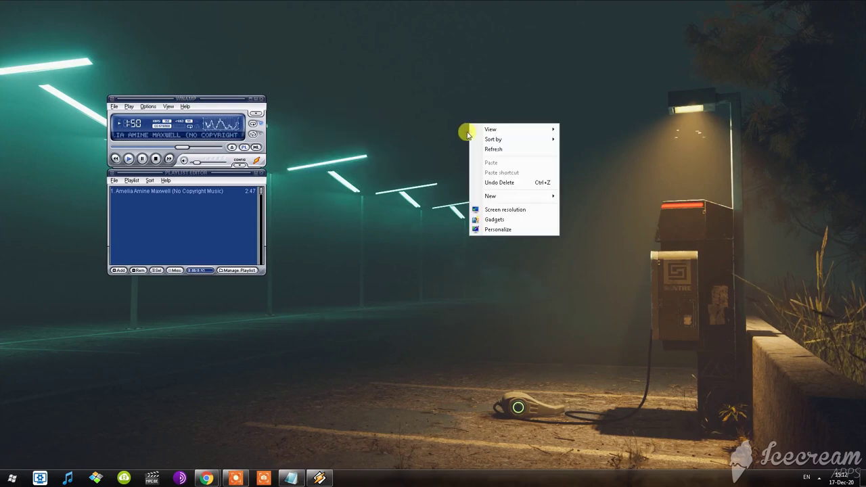
{"action": "right_click", "coordinate": [409, 201]}
{"action": "right_click", "coordinate": [363, 269]}
{"action": "left_click", "coordinate": [374, 125]}
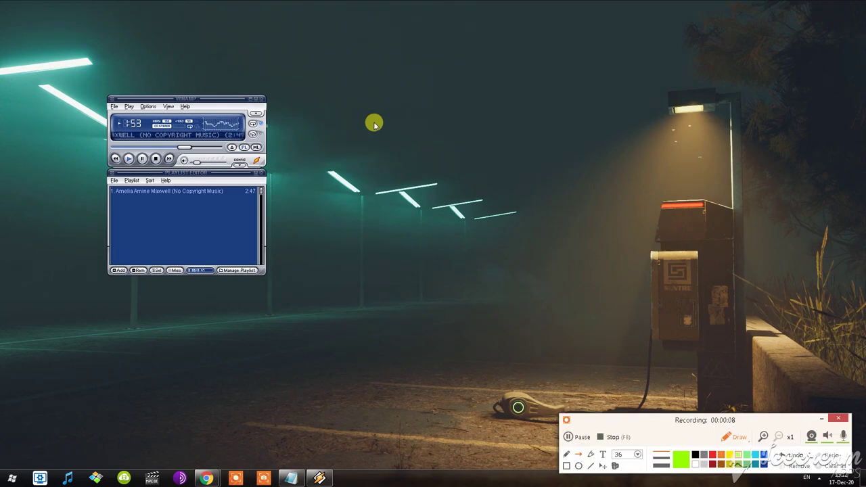
Place three light green numbered markers on the desktop during the recording, and clear all of them.
{"action": "left_click_drag", "start_coordinate": [670, 418], "coordinate": [459, 257]}
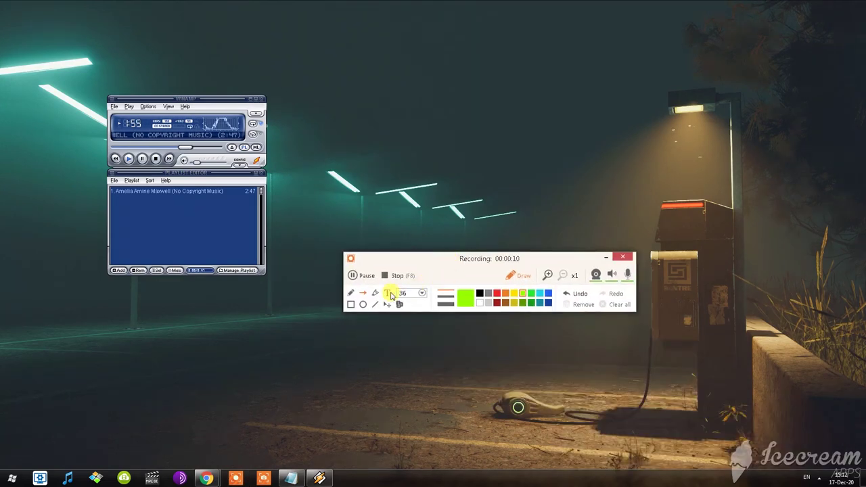
{"action": "left_click", "coordinate": [399, 304]}
{"action": "left_click", "coordinate": [388, 180]}
{"action": "left_click", "coordinate": [493, 130]}
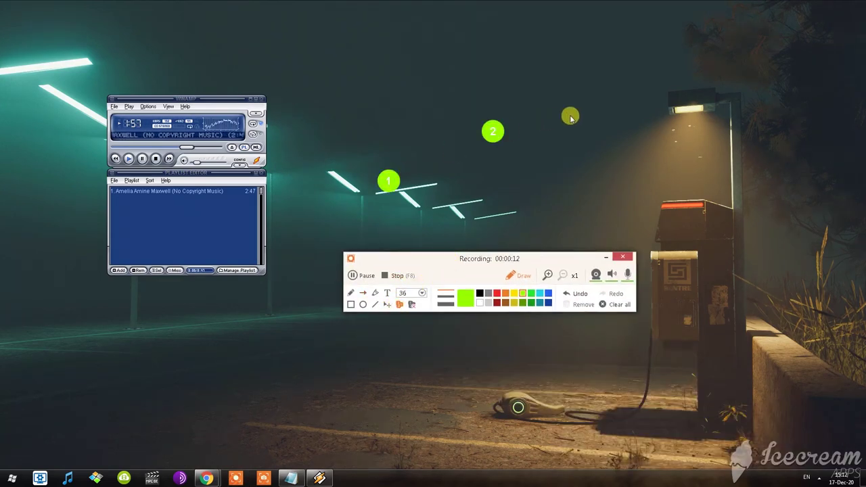
{"action": "left_click", "coordinate": [571, 118]}
{"action": "left_click", "coordinate": [618, 304]}
Demonstrate the recording zoom by zooming in to x4 and back out to x1, and try the zoom hotkey.
{"action": "left_click", "coordinate": [548, 275]}
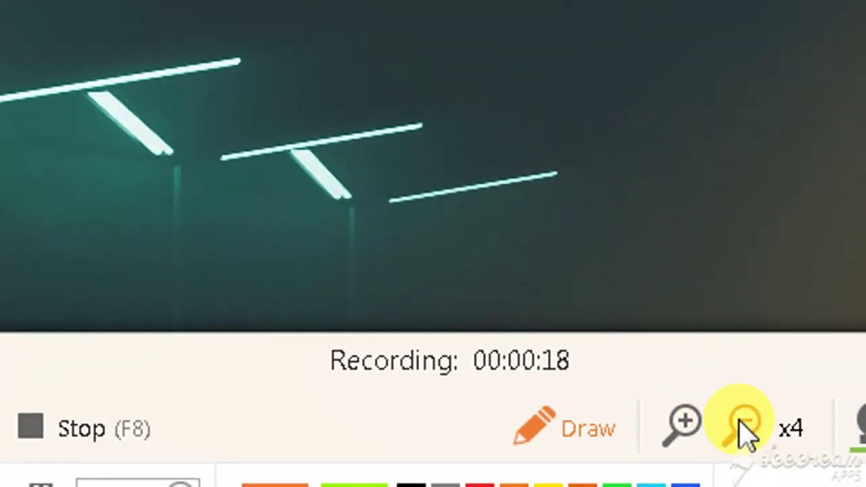
{"action": "left_click", "coordinate": [744, 429]}
{"action": "left_click", "coordinate": [584, 332]}
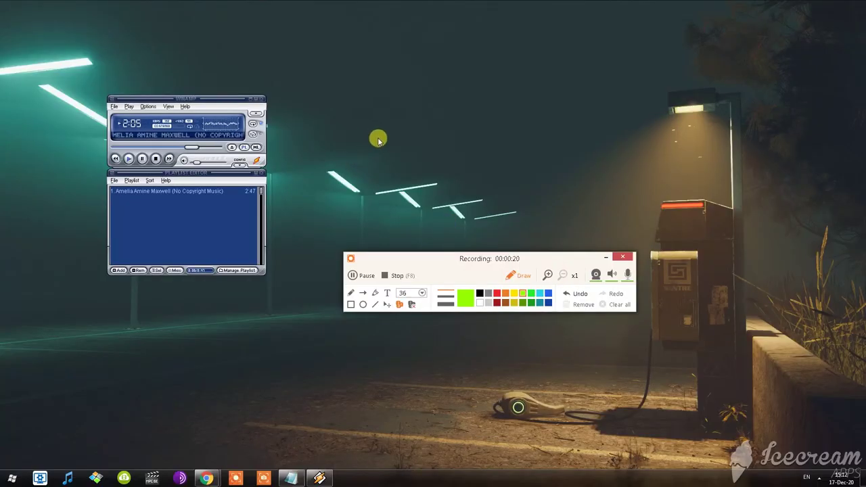
{"action": "key", "text": "F9"}
{"action": "left_click_drag", "start_coordinate": [431, 264], "coordinate": [392, 210]}
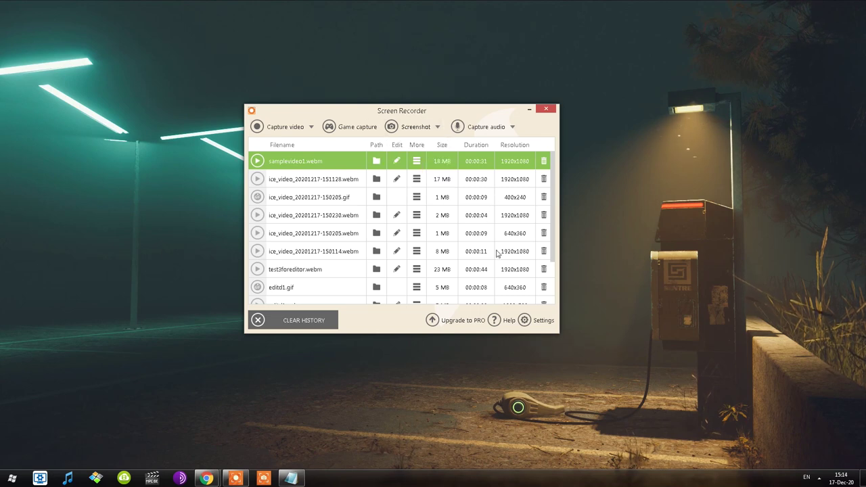
Check the recorder's video settings once more and leave them without changes.
{"action": "left_click", "coordinate": [532, 321]}
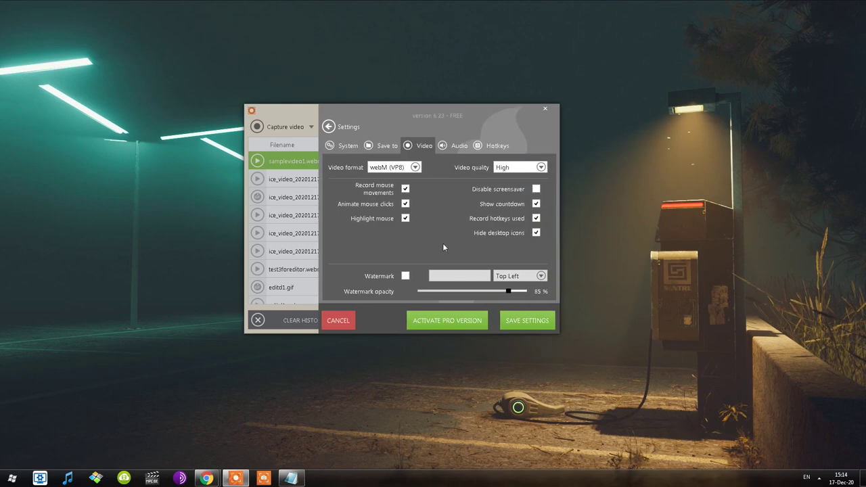
{"action": "key", "text": "Escape"}
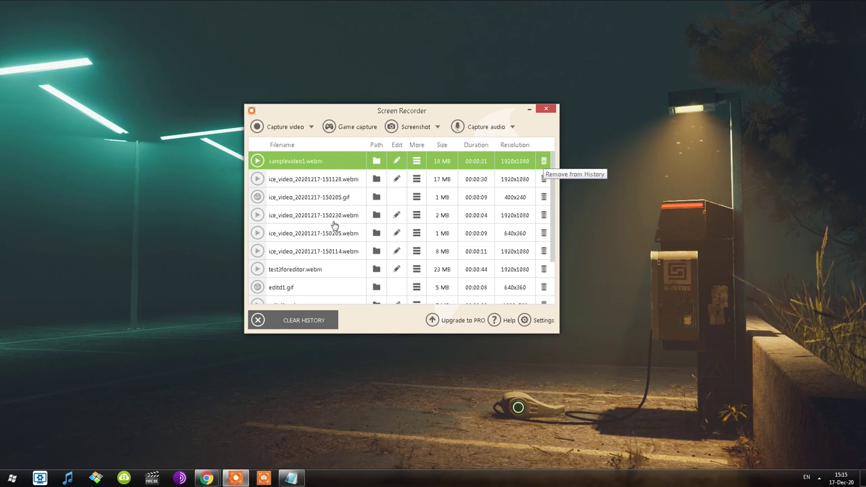
Try to add a scheduled recording task with a custom capture area of about 206x175, and leave the task list.
{"action": "left_click", "coordinate": [393, 324]}
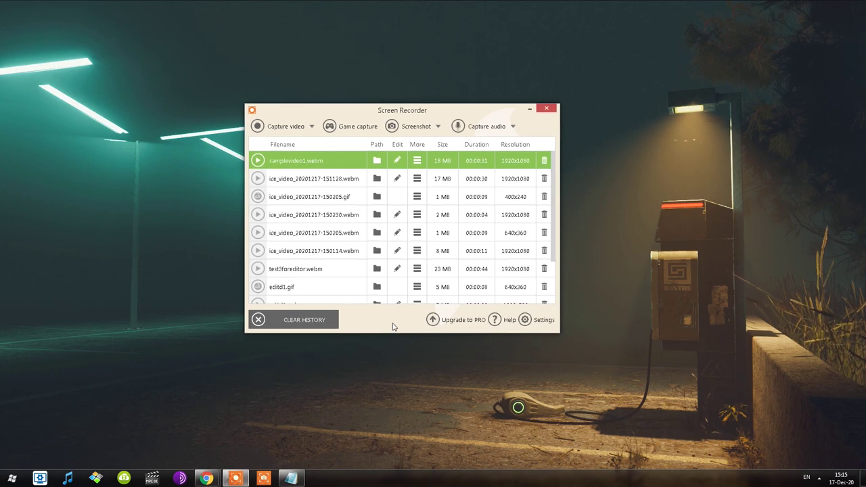
{"action": "left_click", "coordinate": [285, 126]}
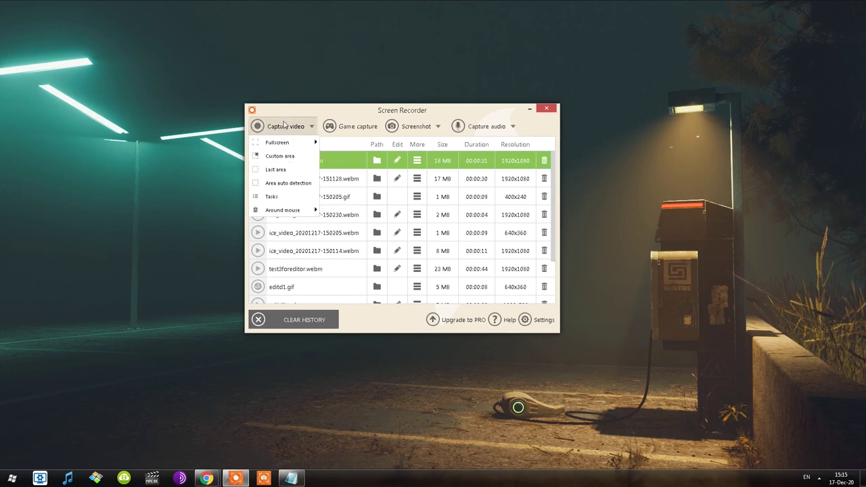
{"action": "left_click", "coordinate": [285, 197]}
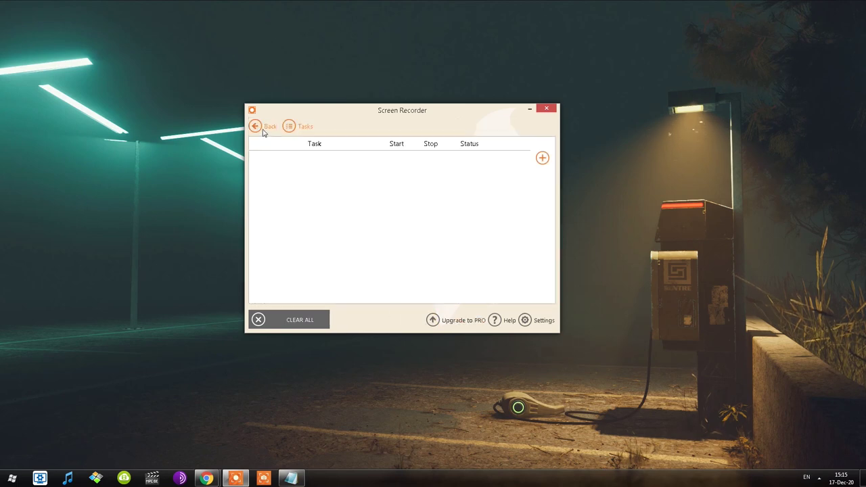
{"action": "left_click", "coordinate": [542, 157]}
{"action": "left_click_drag", "start_coordinate": [343, 176], "coordinate": [428, 247]}
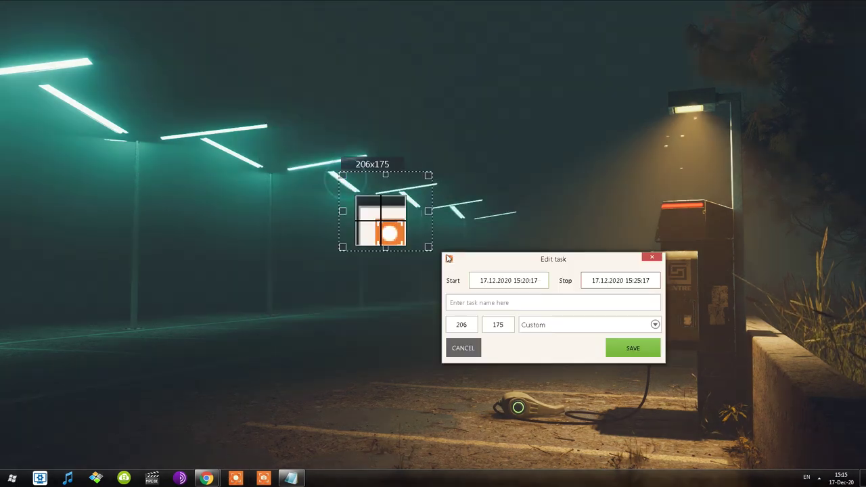
{"action": "left_click", "coordinate": [633, 348]}
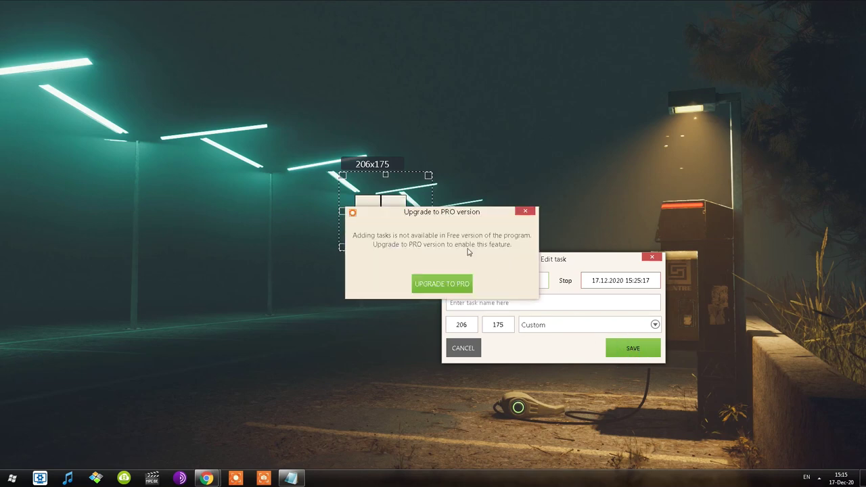
{"action": "left_click_drag", "start_coordinate": [469, 218], "coordinate": [446, 217]}
{"action": "left_click", "coordinate": [502, 211]}
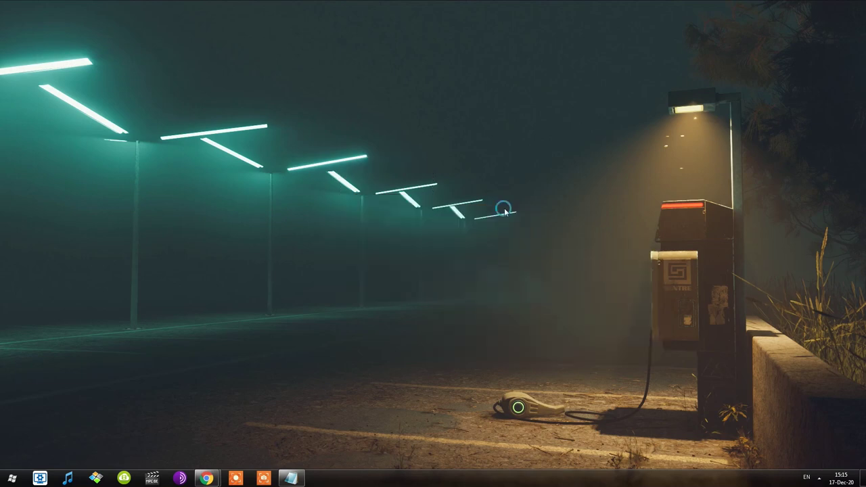
{"action": "left_click", "coordinate": [267, 126]}
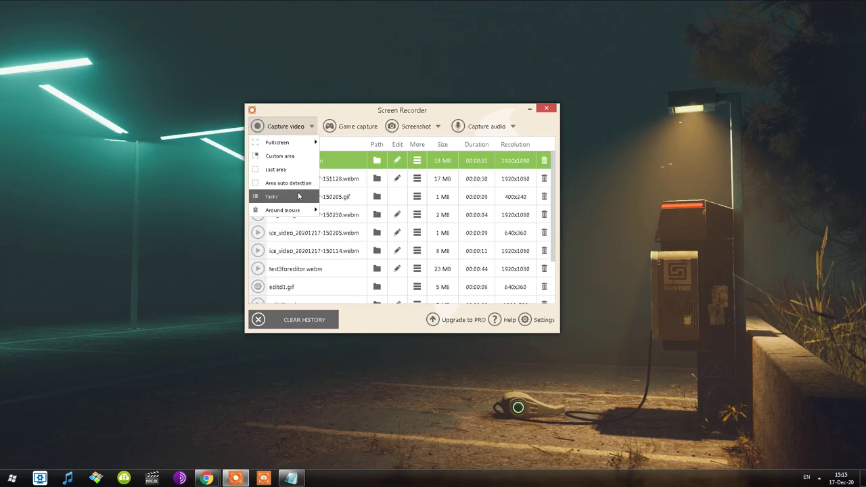
Switch to Chrome, compare the free and PRO versions on Icecream Screen Recorder's upgrade page, and minimize the browser.
{"action": "left_click", "coordinate": [311, 110]}
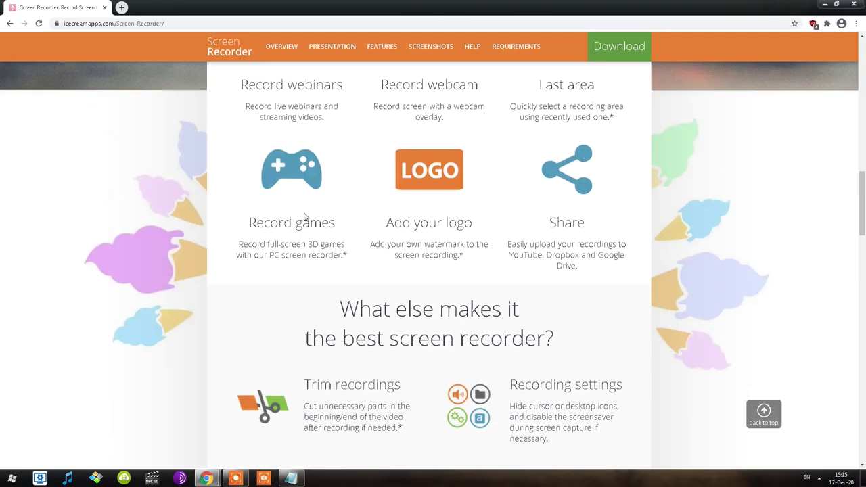
{"action": "scroll", "coordinate": [328, 240], "scroll_direction": "up", "scroll_amount": 10}
{"action": "scroll", "coordinate": [328, 240], "scroll_direction": "up", "scroll_amount": 3}
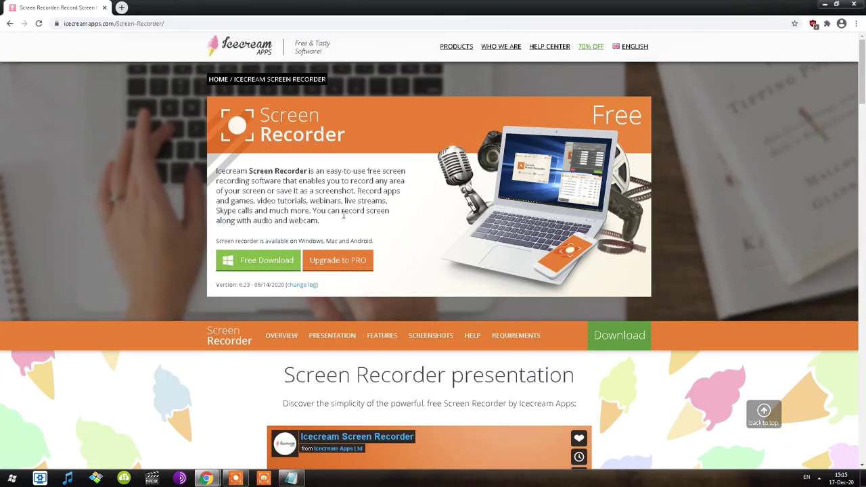
{"action": "scroll", "coordinate": [288, 189], "scroll_direction": "down", "scroll_amount": 5}
{"action": "scroll", "coordinate": [287, 190], "scroll_direction": "up", "scroll_amount": 5}
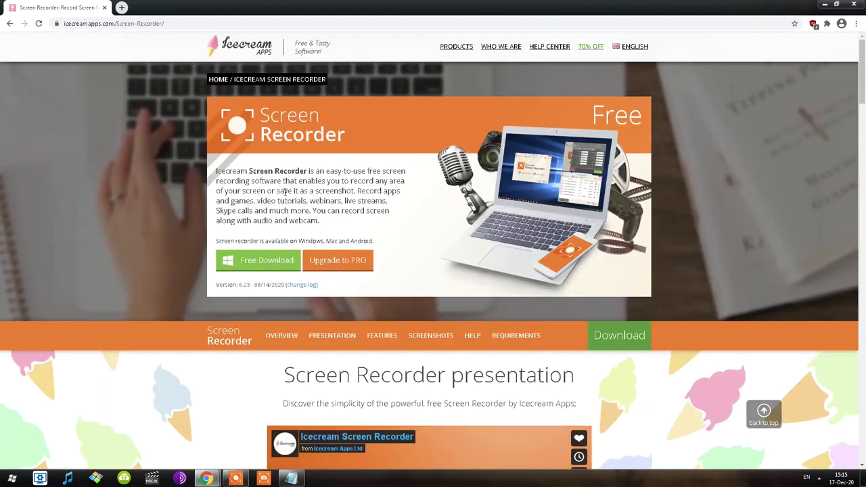
{"action": "left_click", "coordinate": [342, 269]}
{"action": "scroll", "coordinate": [626, 129], "scroll_direction": "up", "scroll_amount": 2}
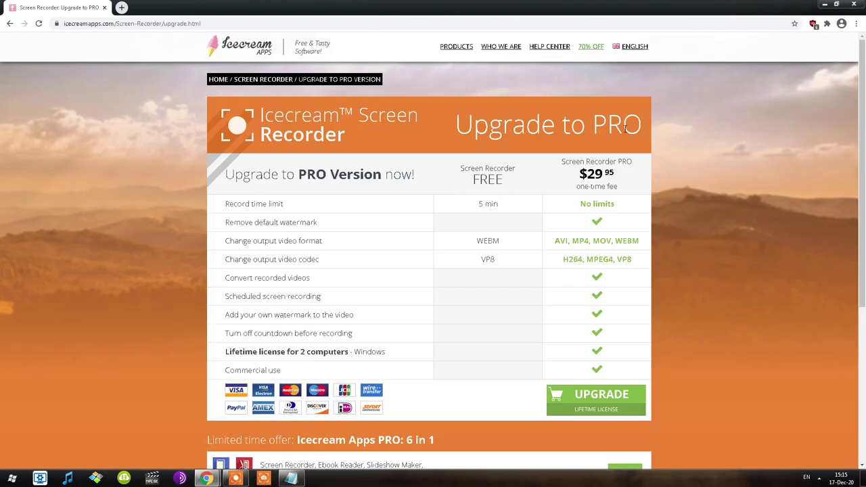
{"action": "left_click", "coordinate": [824, 4]}
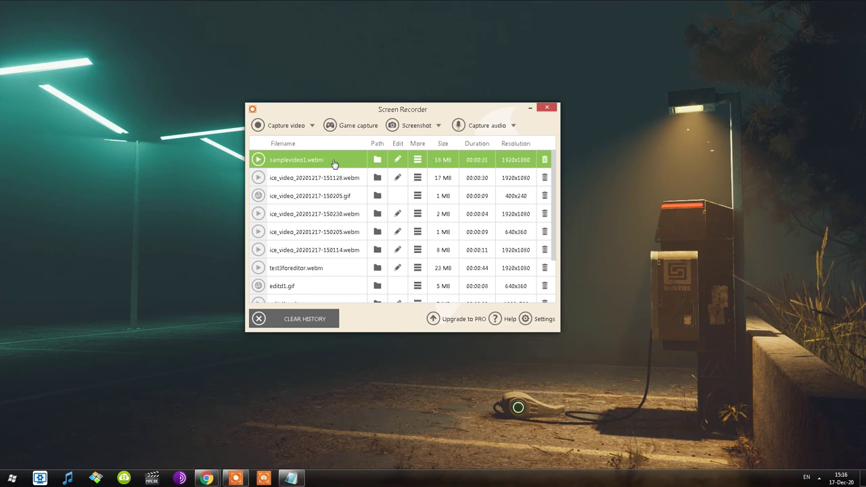
Review the video capture modes, opening and closing a fullscreen Display 1 capture and checking the Around mouse sizes.
{"action": "left_click", "coordinate": [284, 125]}
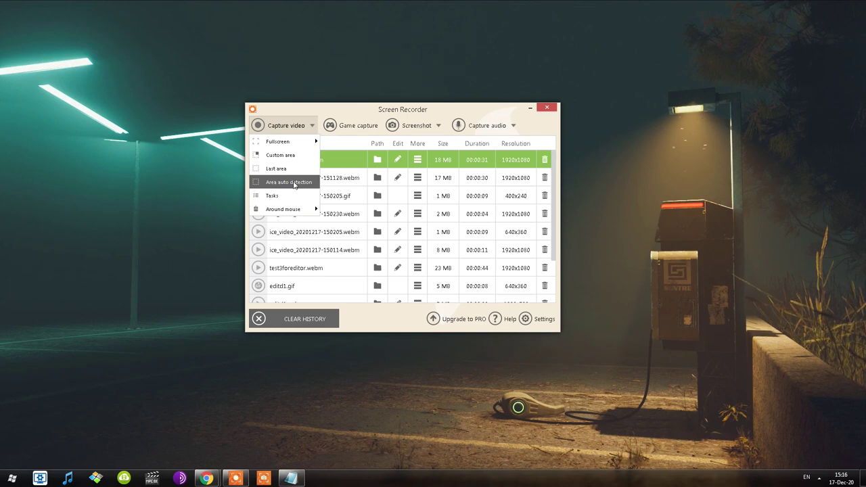
{"action": "mouse_move", "coordinate": [291, 141]}
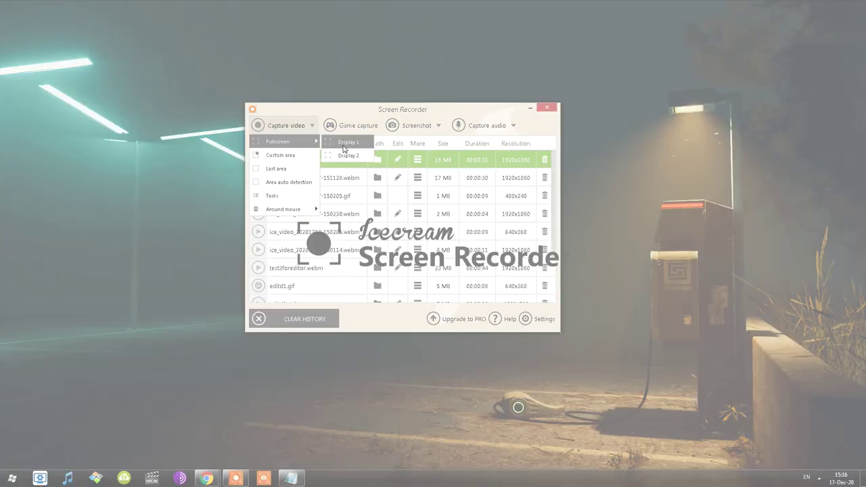
{"action": "left_click", "coordinate": [344, 148]}
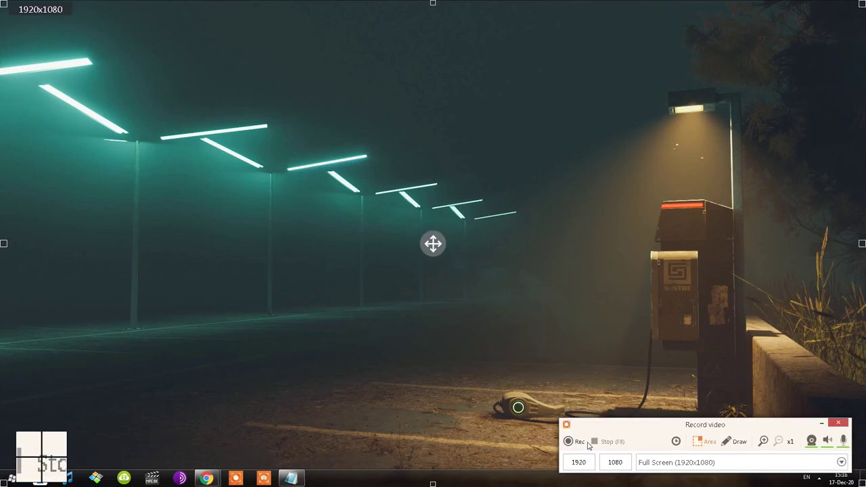
{"action": "left_click", "coordinate": [837, 422]}
{"action": "left_click", "coordinate": [279, 122]}
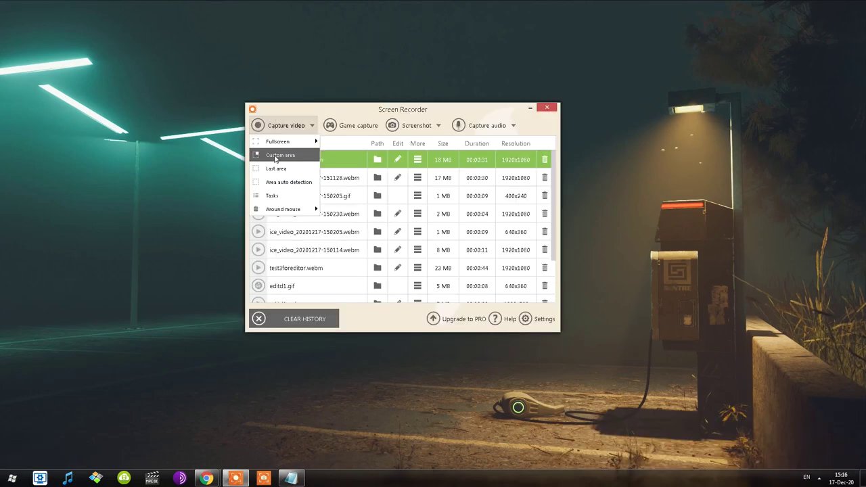
{"action": "mouse_move", "coordinate": [283, 210]}
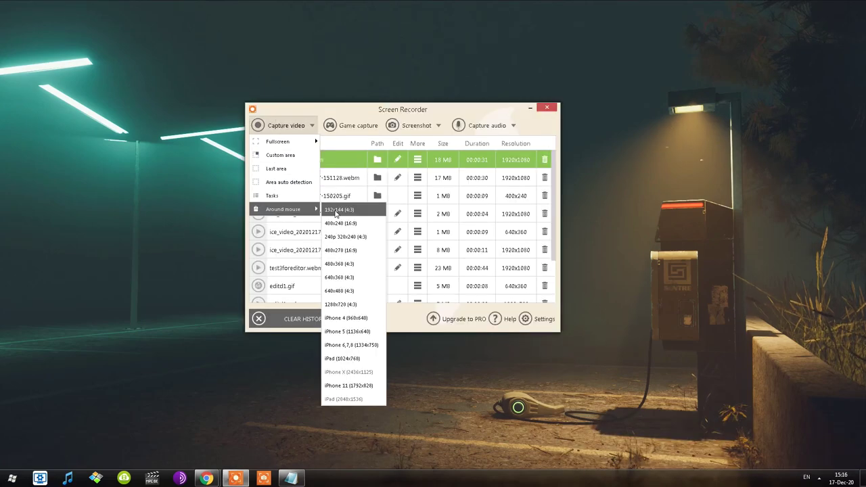
{"action": "key", "text": "Escape"}
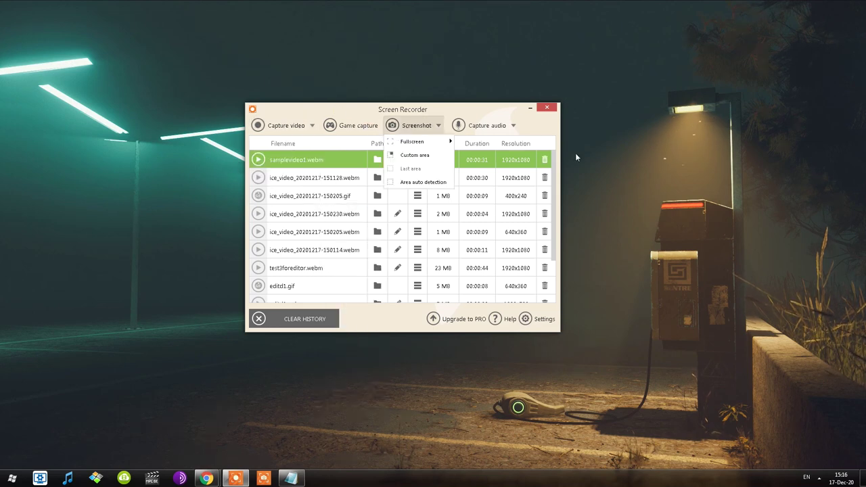
Review the recorder's Video and System settings, including the area selection zoomer, and leave them without saving.
{"action": "left_click", "coordinate": [531, 319]}
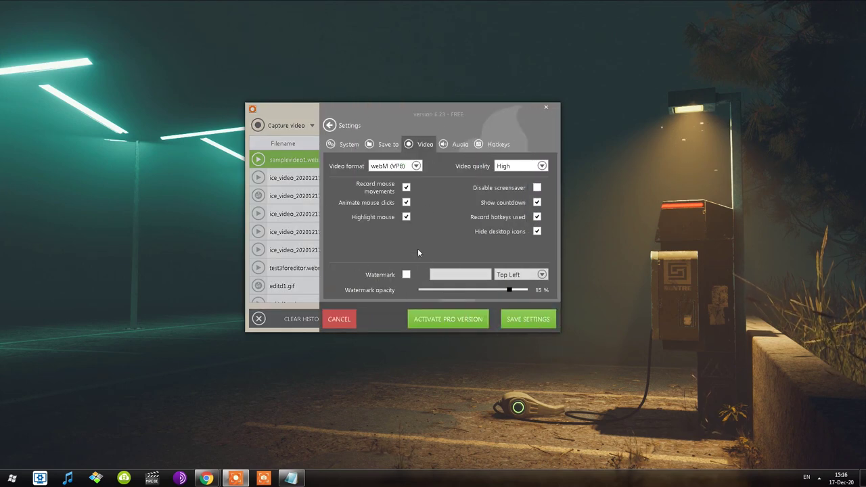
{"action": "left_click", "coordinate": [349, 320]}
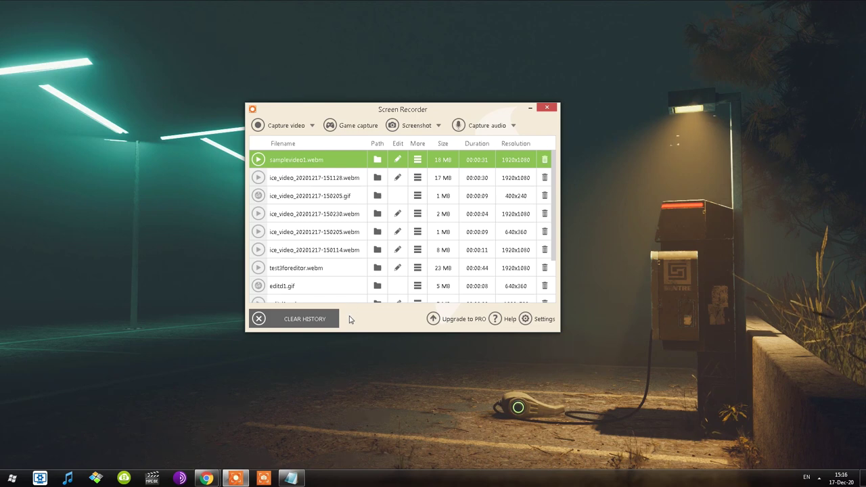
{"action": "left_click", "coordinate": [528, 319]}
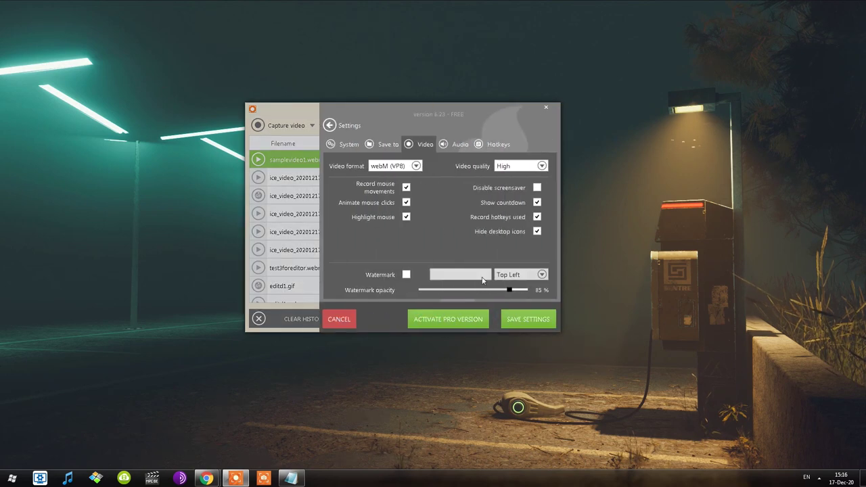
{"action": "left_click", "coordinate": [355, 146]}
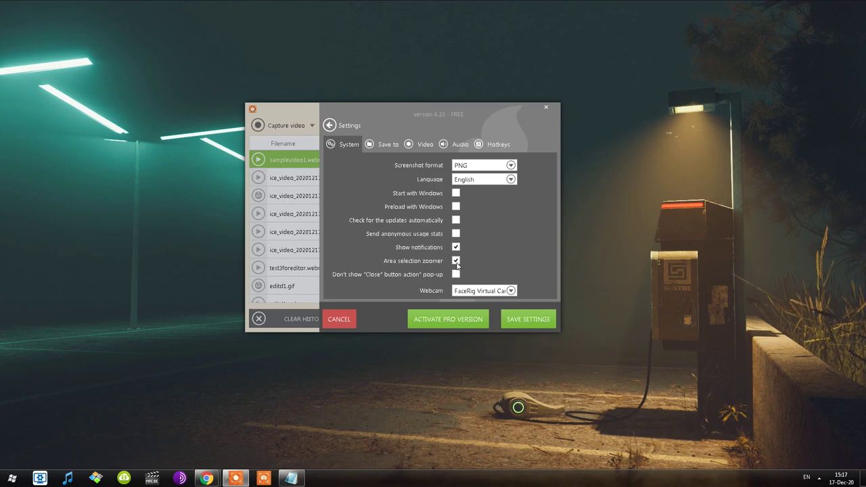
{"action": "left_click", "coordinate": [339, 319]}
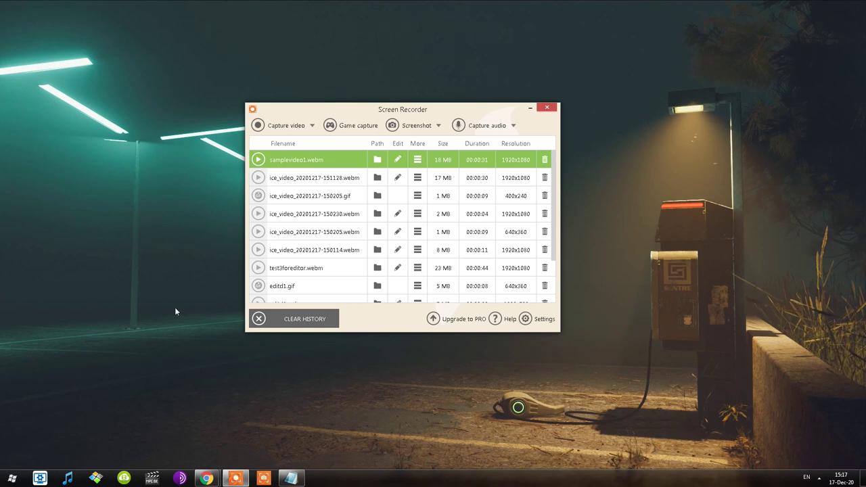
{"action": "left_click", "coordinate": [526, 319]}
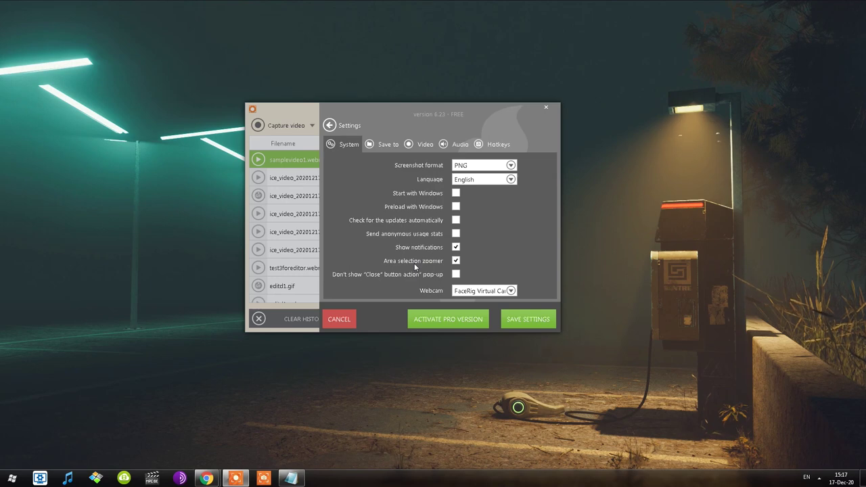
{"action": "left_click", "coordinate": [339, 319]}
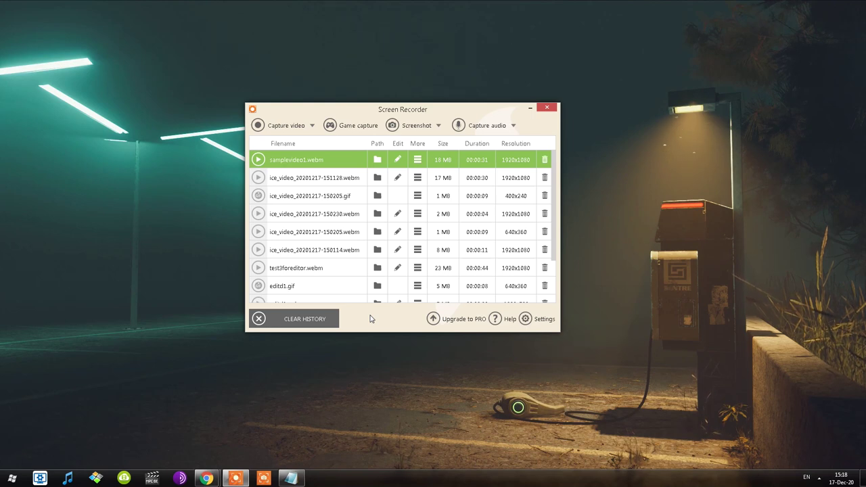
Switch to the free desktop recording software spreadsheet and review the grades and notes of the listed recorders.
{"action": "left_click", "coordinate": [461, 312]}
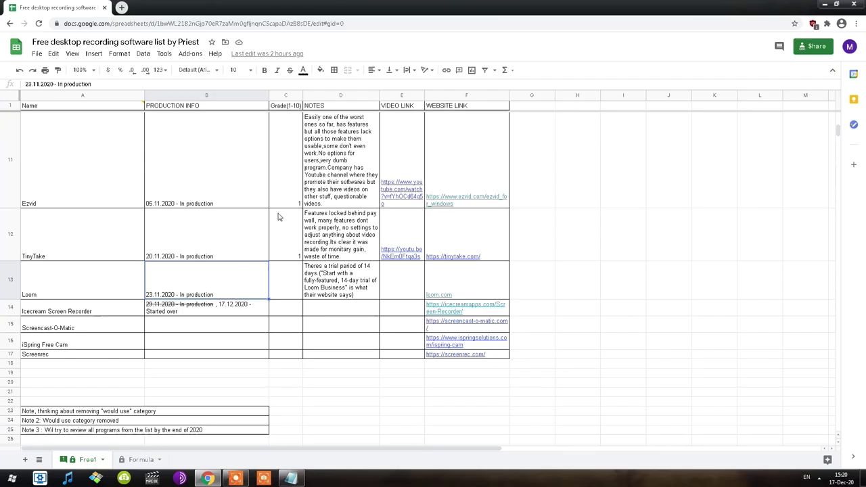
{"action": "scroll", "coordinate": [277, 216], "scroll_direction": "up", "scroll_amount": 5}
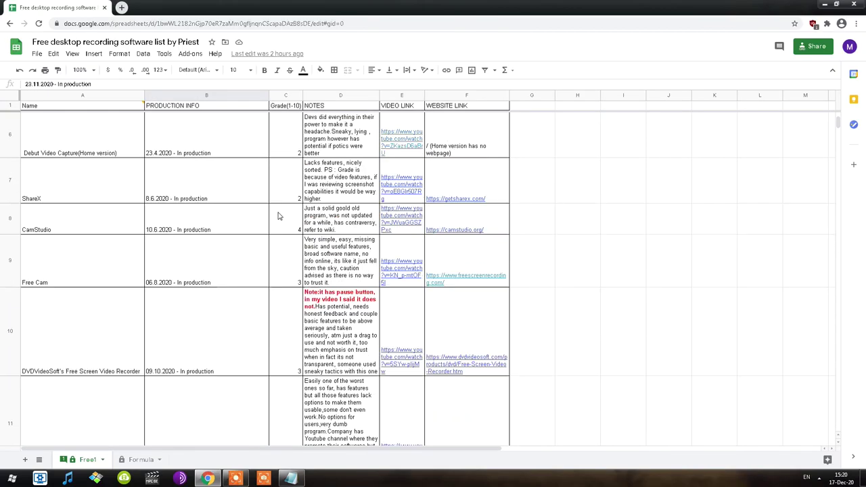
{"action": "scroll", "coordinate": [278, 216], "scroll_direction": "up", "scroll_amount": 4}
{"action": "scroll", "coordinate": [274, 207], "scroll_direction": "down", "scroll_amount": 4}
{"action": "scroll", "coordinate": [274, 204], "scroll_direction": "up", "scroll_amount": 3}
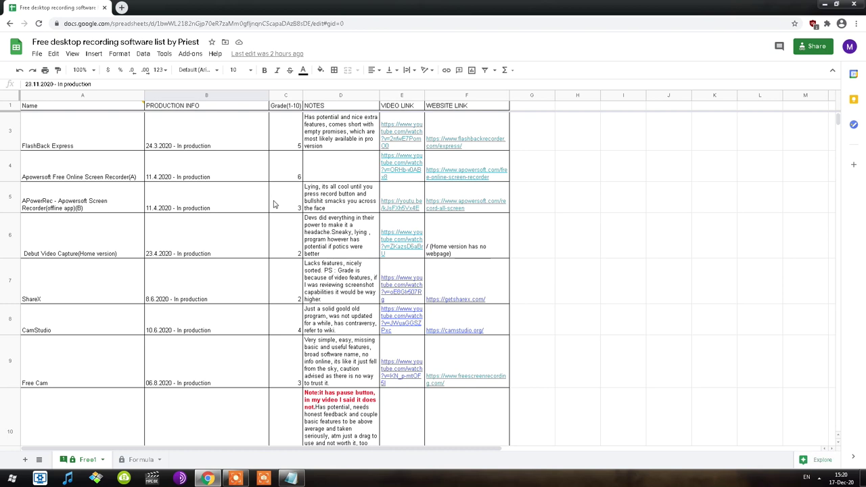
{"action": "scroll", "coordinate": [284, 153], "scroll_direction": "down", "scroll_amount": 8}
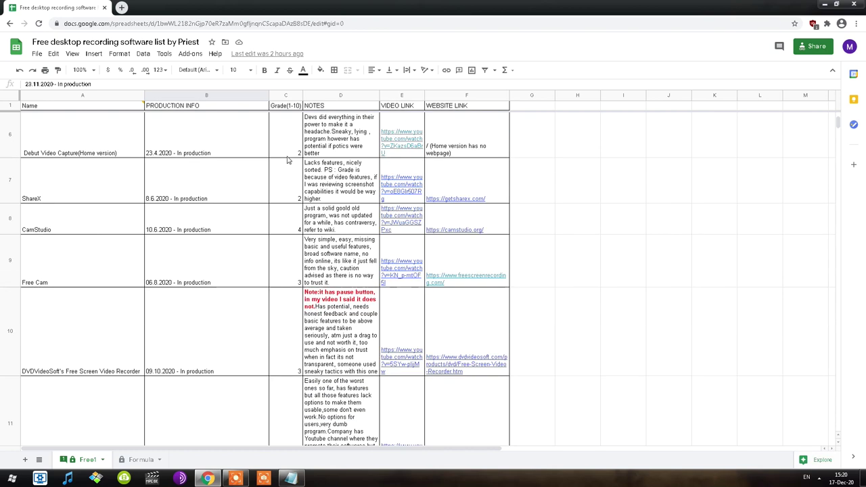